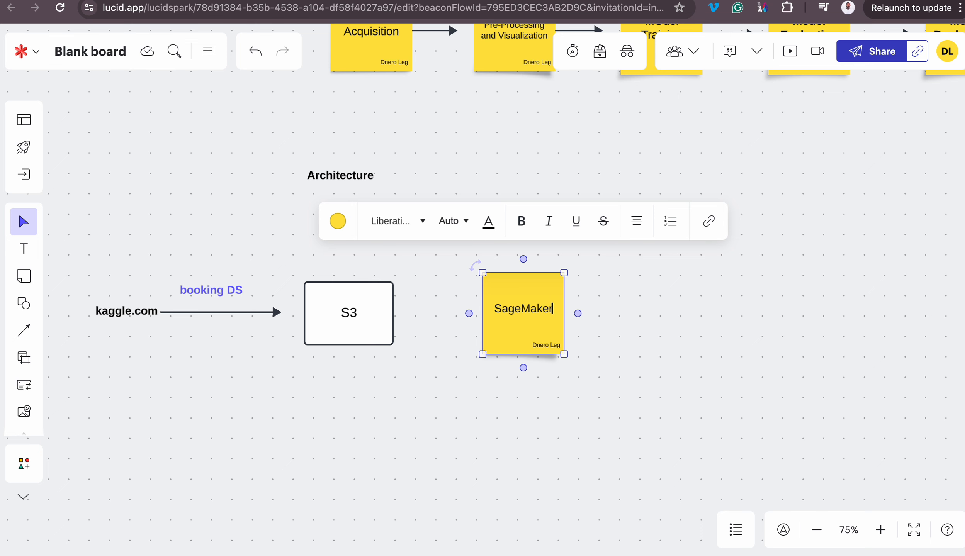
- Complete the yellow note's label so it reads SageMaker Domain on two lines
{"action": "key", "text": "Return"}
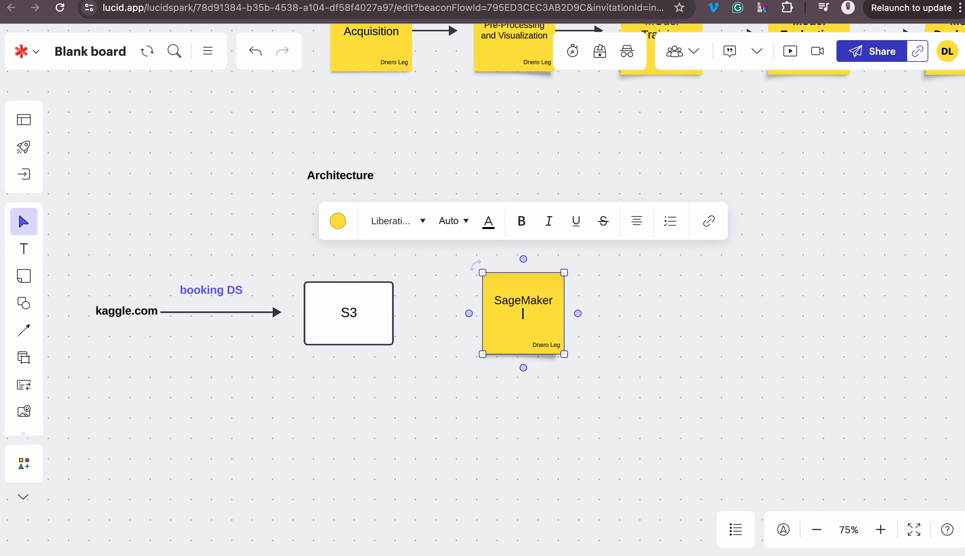
{"action": "type", "text": "Domain"}
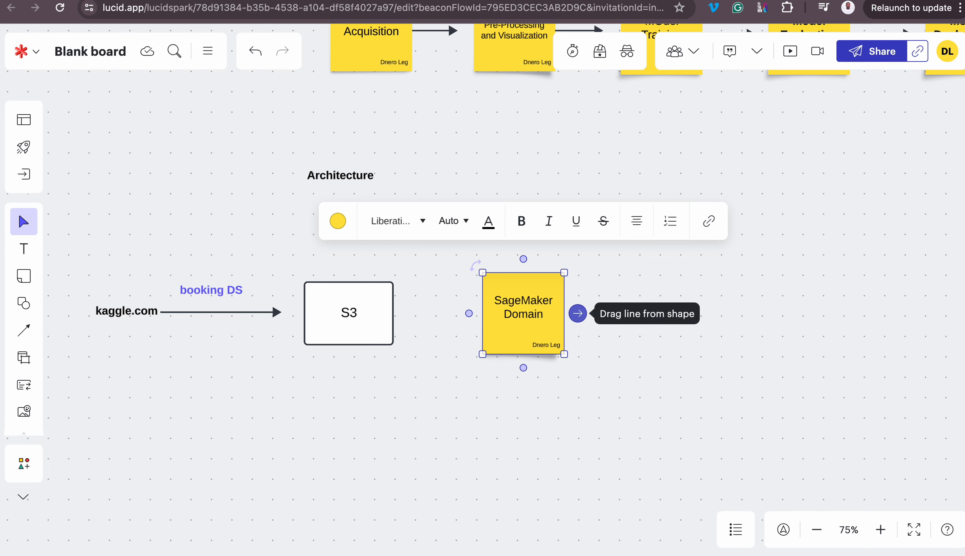
- Add an orange sticky note labelled SageMaker Studio beside the SageMaker Domain note and align it level with that note
{"action": "key", "text": "Tab"}
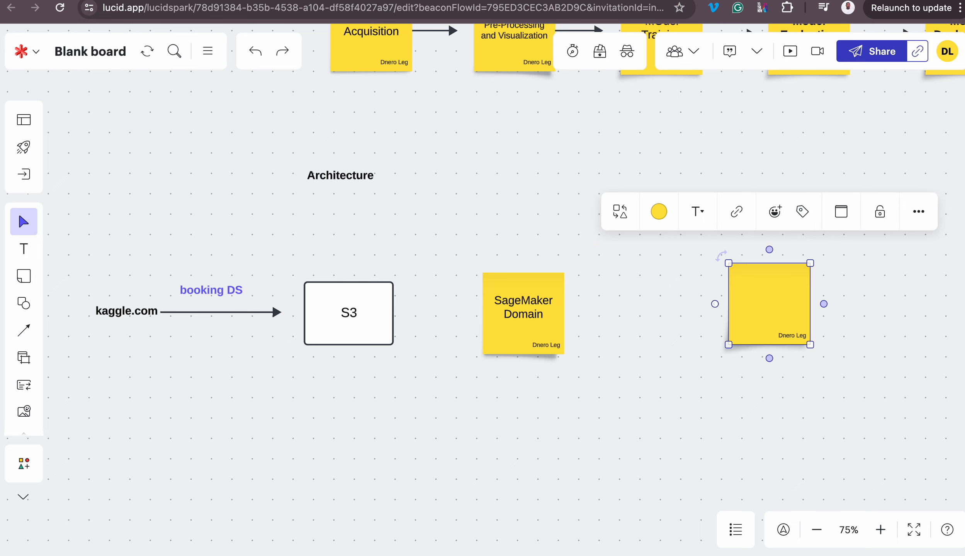
{"action": "left_click", "coordinate": [658, 211]}
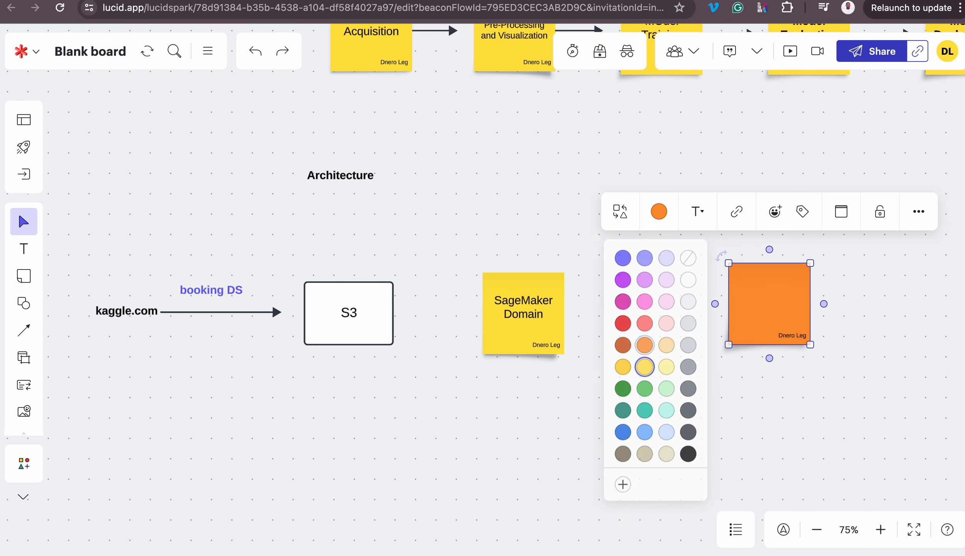
{"action": "left_click", "coordinate": [644, 345]}
{"action": "type", "text": "SageMaker Studion"}
{"action": "key", "text": "BackSpace"}
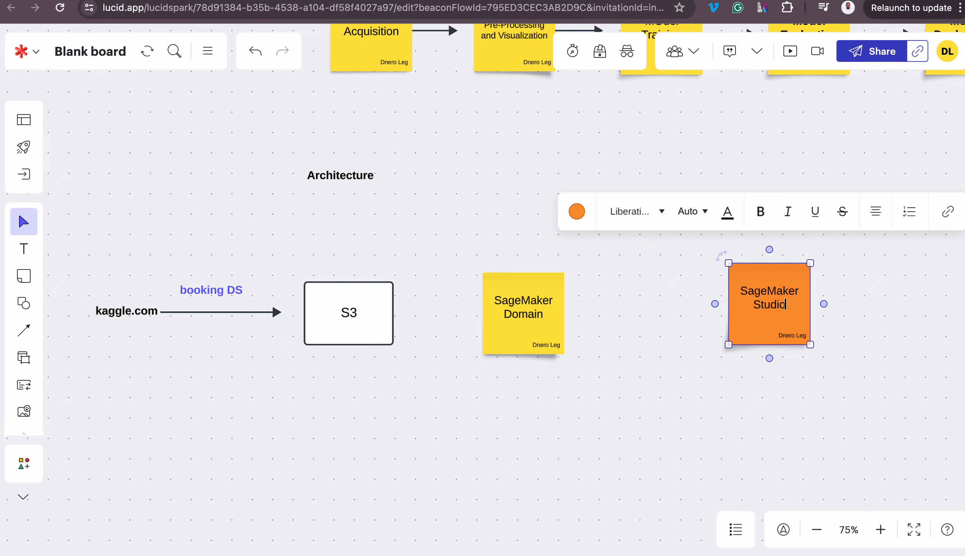
{"action": "left_click", "coordinate": [801, 380]}
{"action": "left_click_drag", "start_coordinate": [796, 337], "coordinate": [738, 346]}
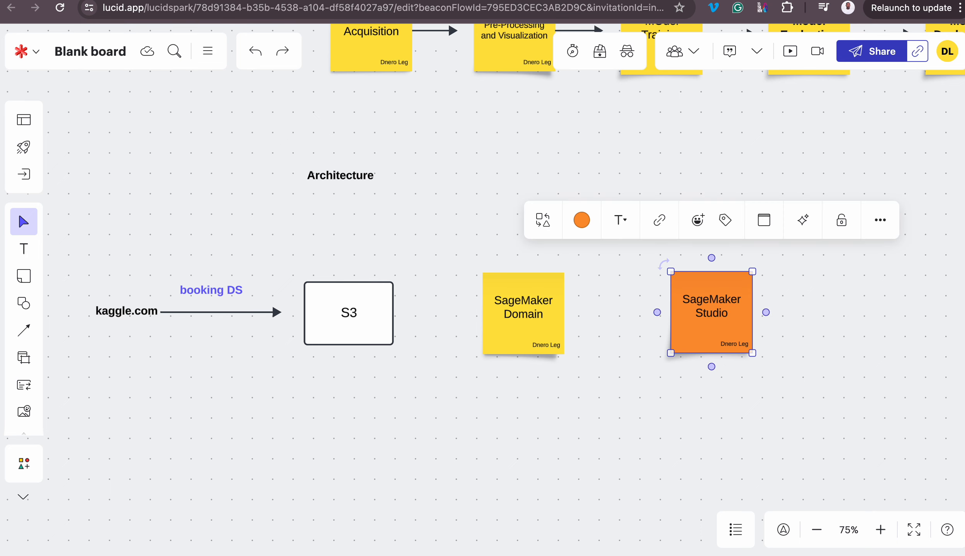
- Draw connecting arrows from the SageMaker Domain note towards SageMaker Studio and from the S3 box towards SageMaker Domain
{"action": "left_click_drag", "start_coordinate": [564, 313], "coordinate": [644, 313]}
{"action": "left_click", "coordinate": [367, 315]}
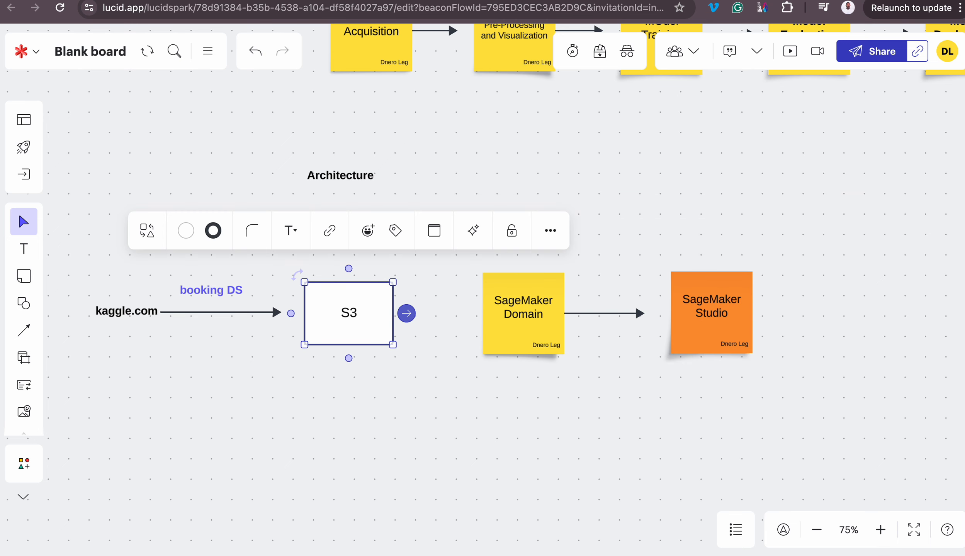
{"action": "left_click_drag", "start_coordinate": [406, 313], "coordinate": [457, 314]}
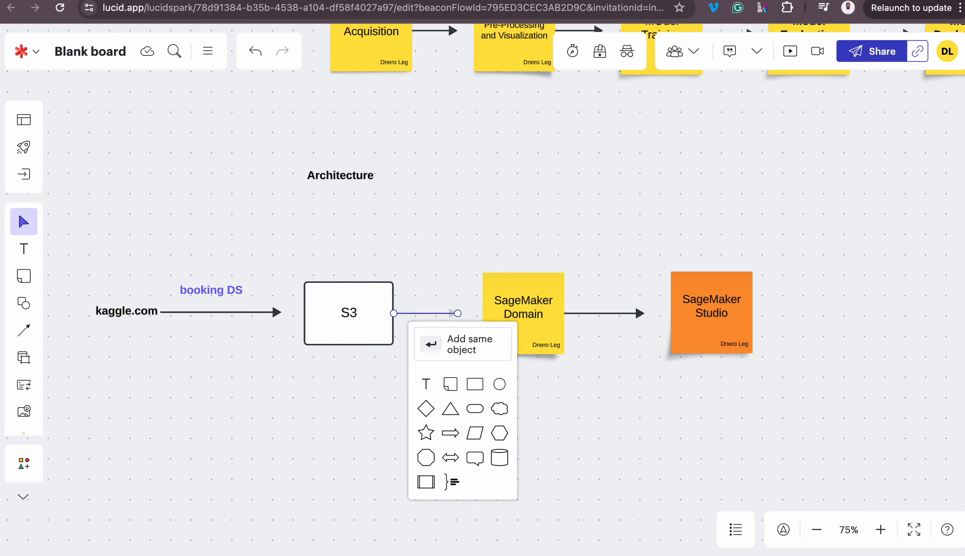
{"action": "key", "text": "Escape"}
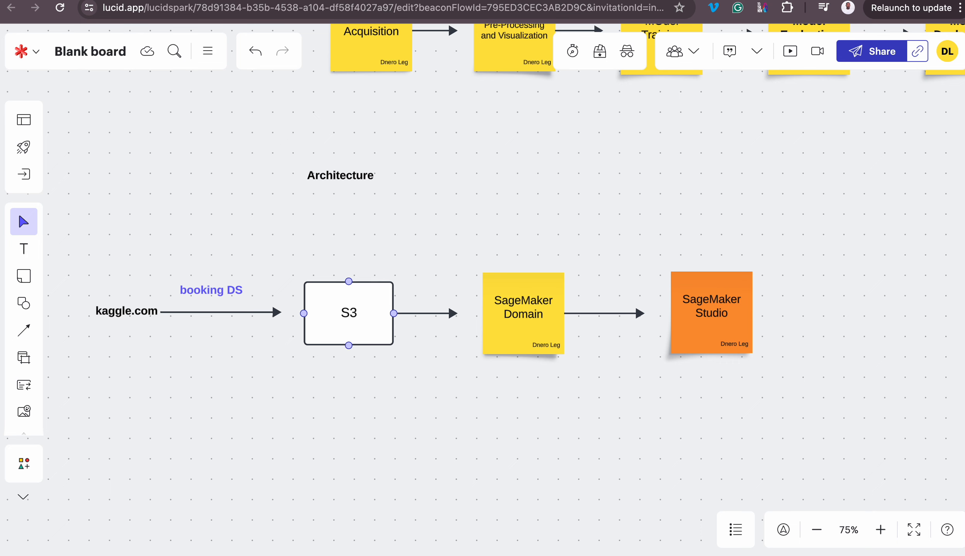
- Open hotel_bookings.csv from the Downloads folder in Microsoft Excel (16.86)
{"action": "mouse_move", "coordinate": [140, 555]}
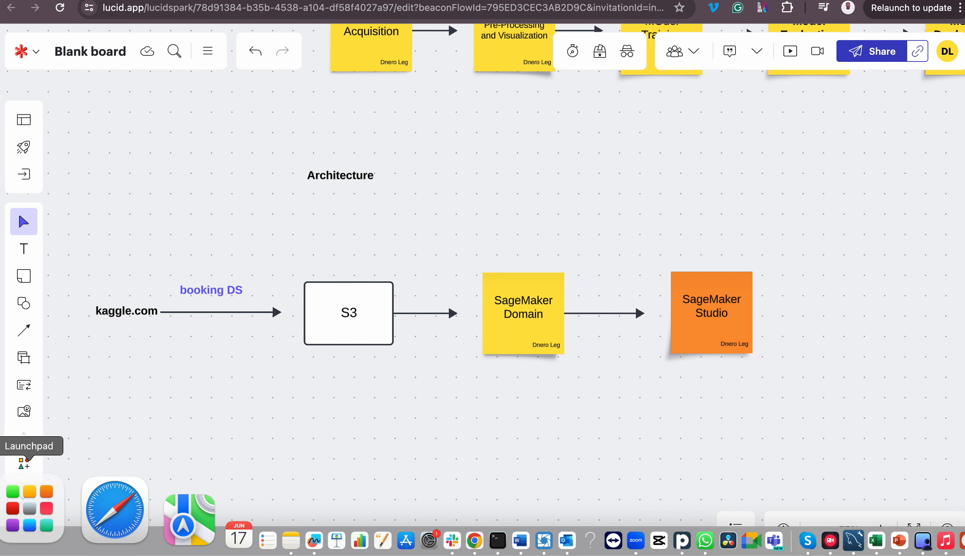
{"action": "left_click", "coordinate": [29, 508]}
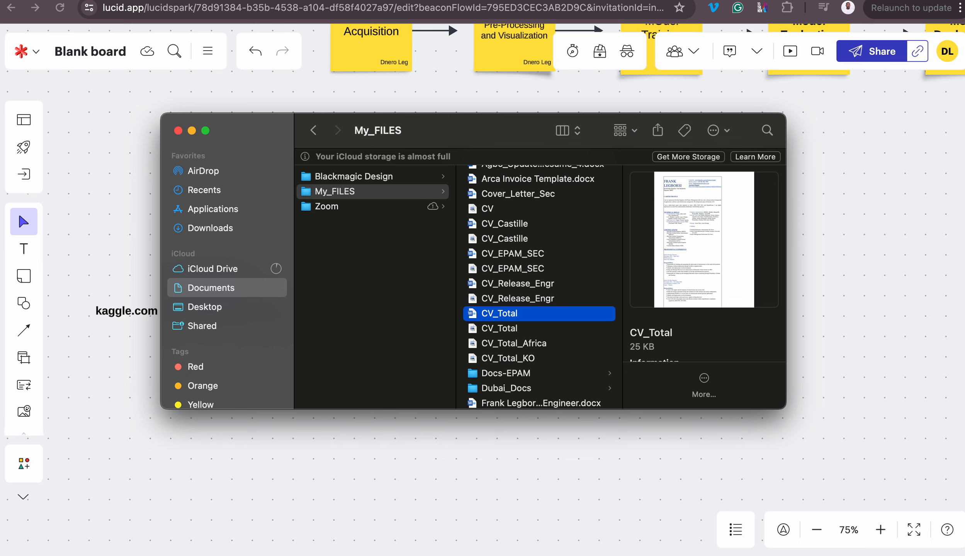
{"action": "left_click", "coordinate": [210, 228]}
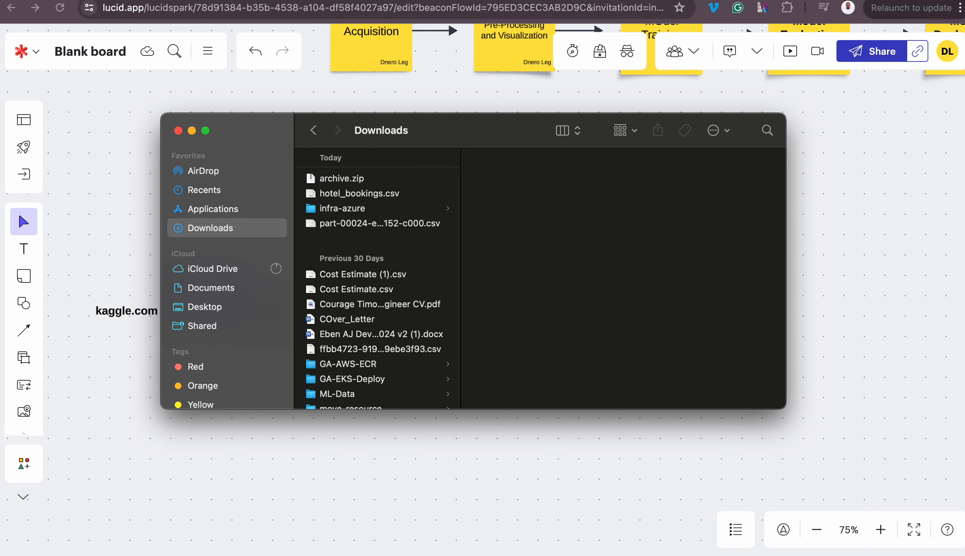
{"action": "left_click", "coordinate": [359, 193]}
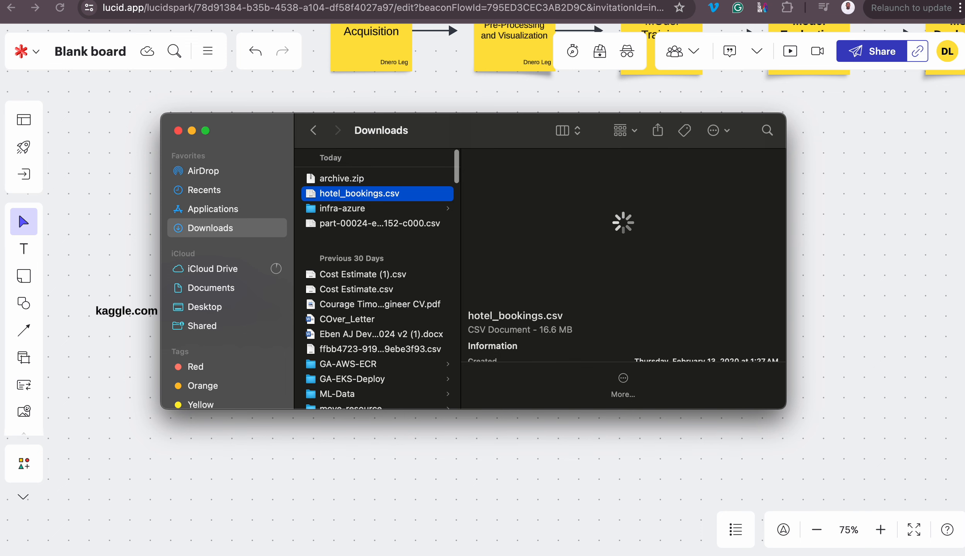
{"action": "right_click", "coordinate": [373, 194]}
{"action": "mouse_move", "coordinate": [455, 215]}
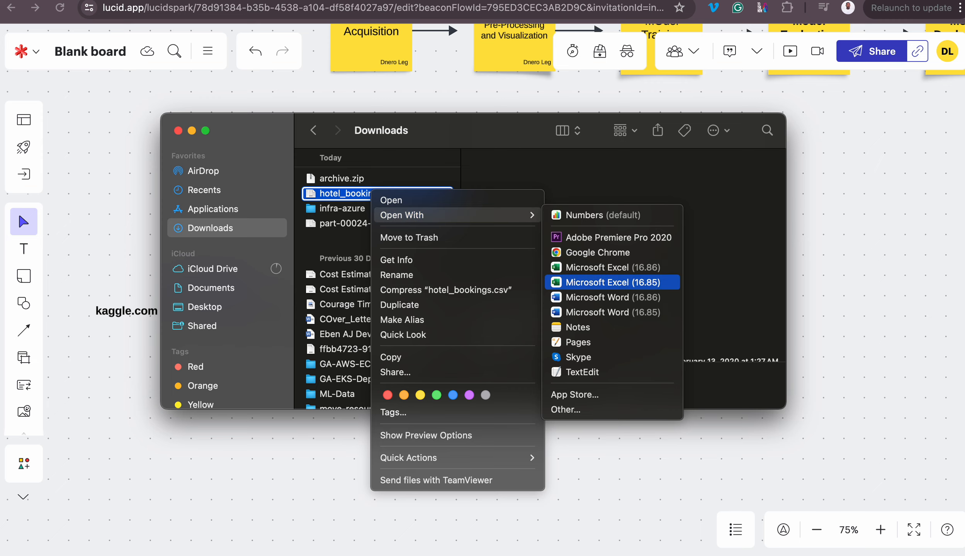
{"action": "left_click", "coordinate": [612, 267]}
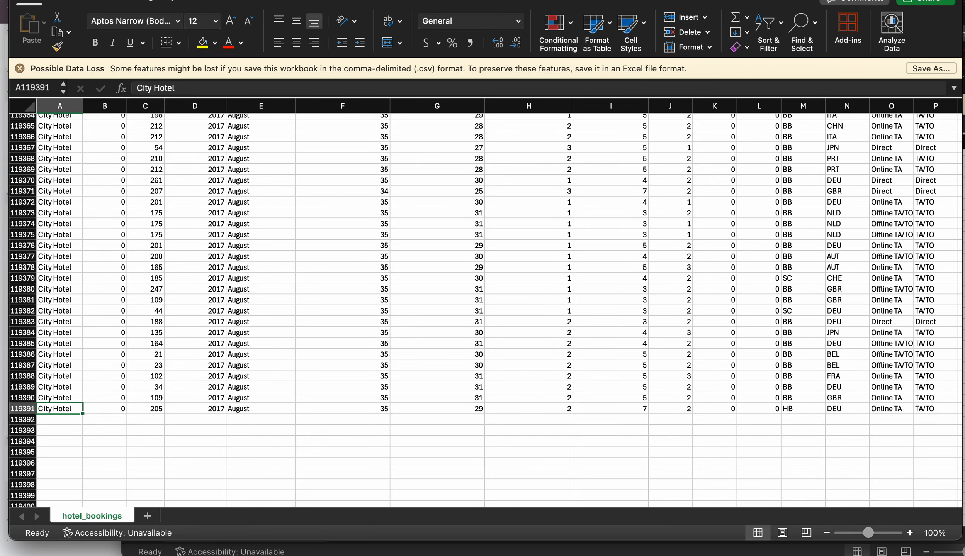
- Examine the extent of the booking data around the last rows of the hotel_bookings sheet
{"action": "scroll", "coordinate": [485, 309], "scroll_direction": "up", "scroll_amount": 20}
{"action": "scroll", "coordinate": [485, 309], "scroll_direction": "down", "scroll_amount": 20}
{"action": "scroll", "coordinate": [485, 309], "scroll_direction": "down", "scroll_amount": 20}
{"action": "scroll", "coordinate": [485, 309], "scroll_direction": "up", "scroll_amount": 12}
{"action": "scroll", "coordinate": [485, 309], "scroll_direction": "down", "scroll_amount": 1}
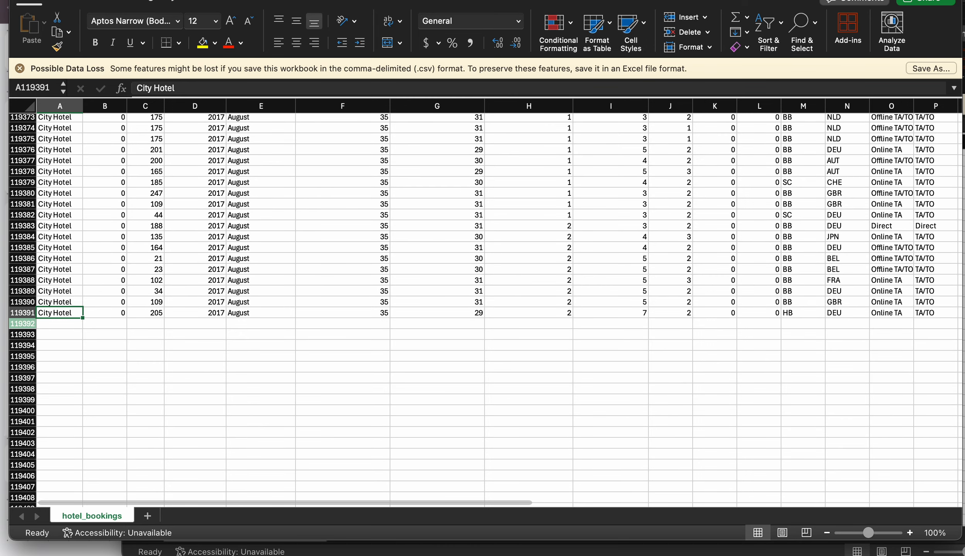
{"action": "scroll", "coordinate": [485, 310], "scroll_direction": "up", "scroll_amount": 20}
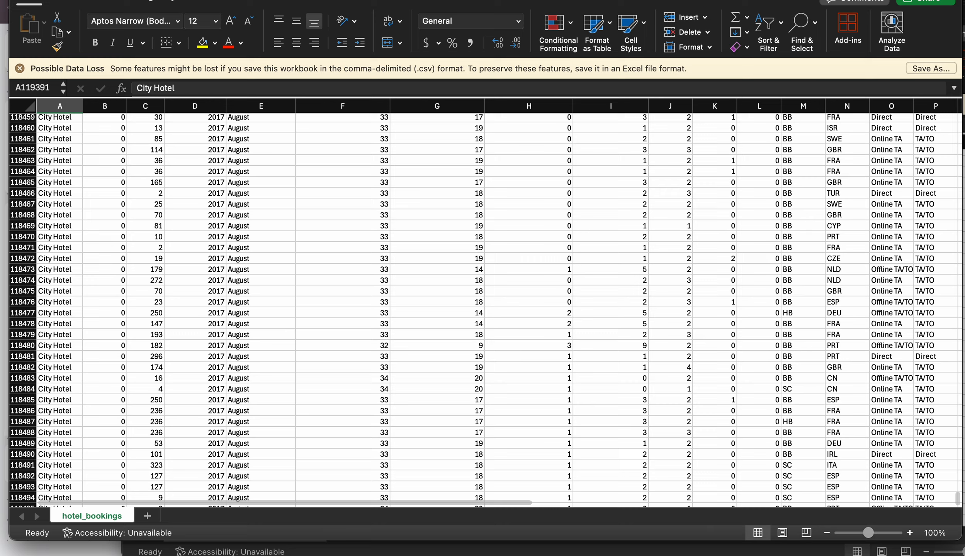
{"action": "scroll", "coordinate": [485, 311], "scroll_direction": "up", "scroll_amount": 12}
- Return to the header row of the hotel_bookings sheet at cell A1
{"action": "left_click", "coordinate": [59, 348]}
{"action": "left_click", "coordinate": [59, 305]}
{"action": "key", "text": "super+shift+Up"}
{"action": "key", "text": "Up"}
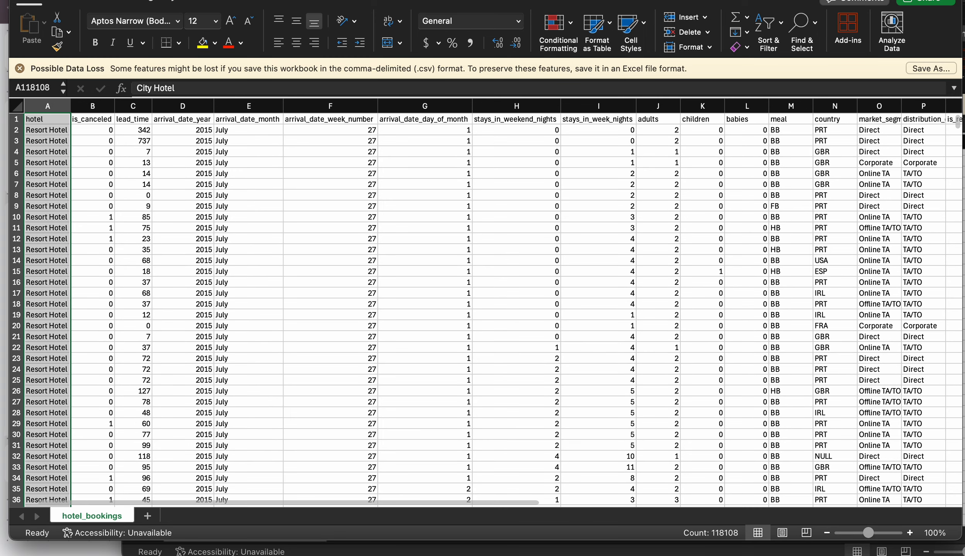
{"action": "key", "text": "super+shift+Up"}
{"action": "key", "text": "Up"}
{"action": "key", "text": "super+shift+Up"}
{"action": "key", "text": "super+Up"}
{"action": "scroll", "coordinate": [486, 311], "scroll_direction": "up", "scroll_amount": 2}
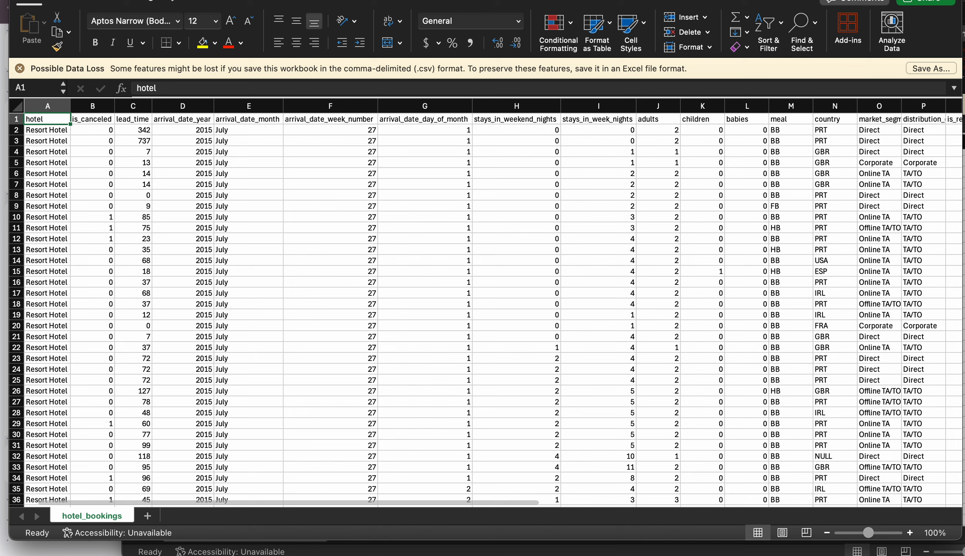
- Examine the is_canceled column's values from its header in B1 down to cell B10
{"action": "left_click", "coordinate": [92, 119]}
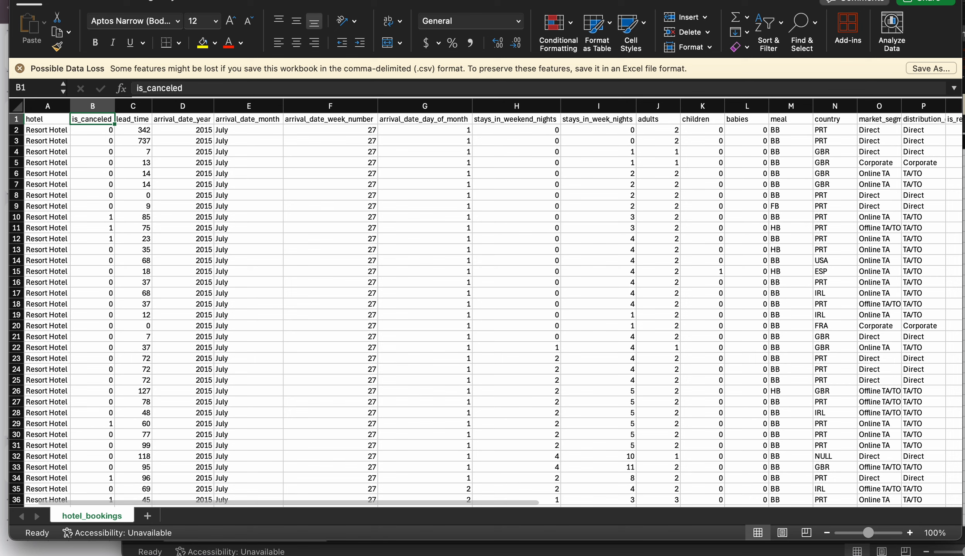
{"action": "left_click", "coordinate": [92, 130]}
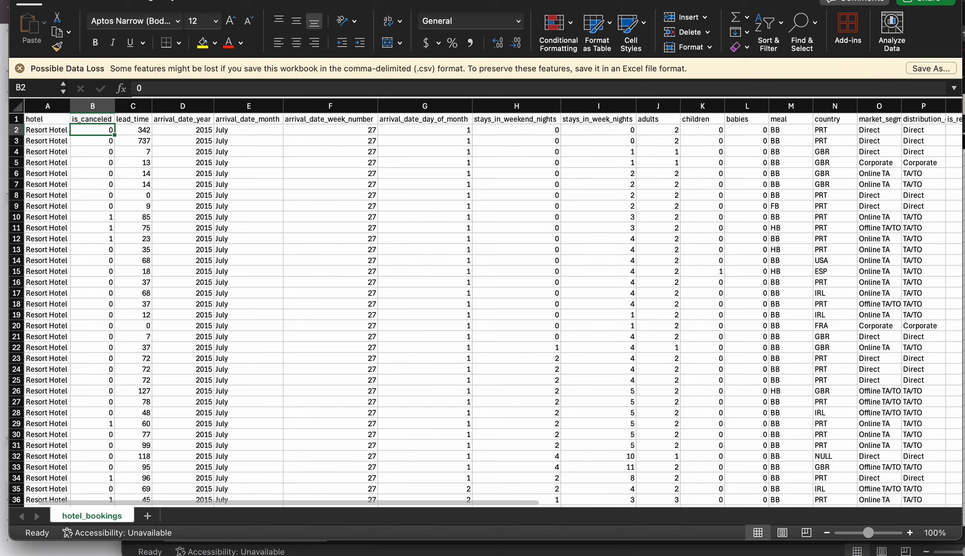
{"action": "key", "text": "Down"}
{"action": "key", "text": "Down"}
{"action": "key", "text": "Down"}
{"action": "key", "text": "Down"}
{"action": "key", "text": "Down"}
{"action": "key", "text": "Down"}
{"action": "key", "text": "Down"}
{"action": "key", "text": "Down"}
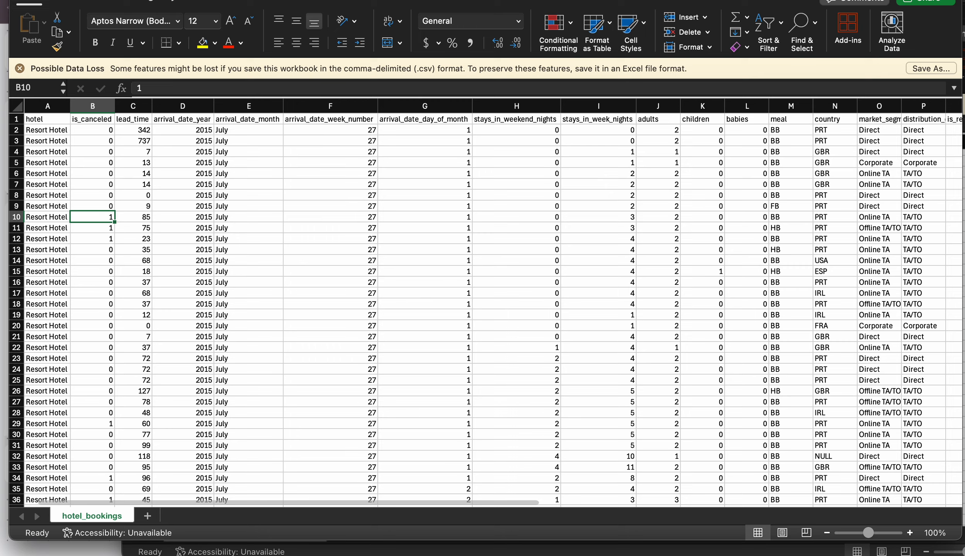
{"action": "scroll", "coordinate": [483, 309], "scroll_direction": "down", "scroll_amount": 5}
{"action": "scroll", "coordinate": [483, 309], "scroll_direction": "up", "scroll_amount": 5}
- Close the hotel_bookings workbook, the other open part-00024 CSV workbook and the Downloads window
{"action": "key", "text": "super+w"}
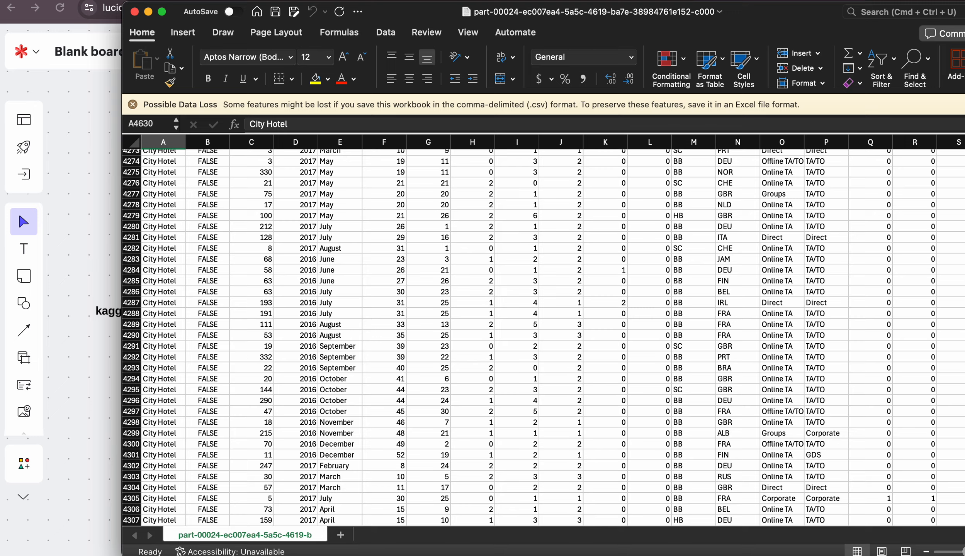
{"action": "key", "text": "super+w"}
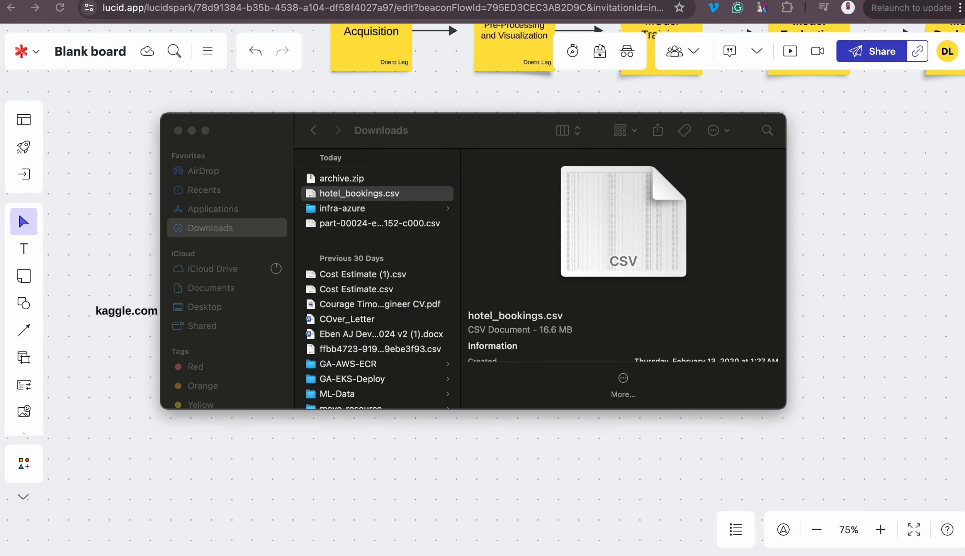
{"action": "key", "text": "super+w"}
- Switch to the AWS console browser window and start creating a new bucket from the S3 bucket list
{"action": "key", "text": "ctrl+Up"}
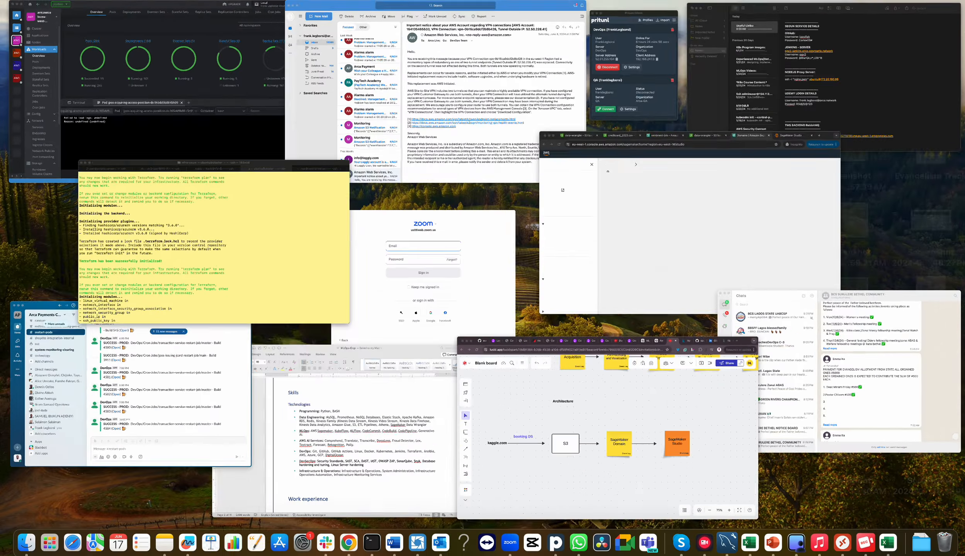
{"action": "left_click", "coordinate": [699, 230]}
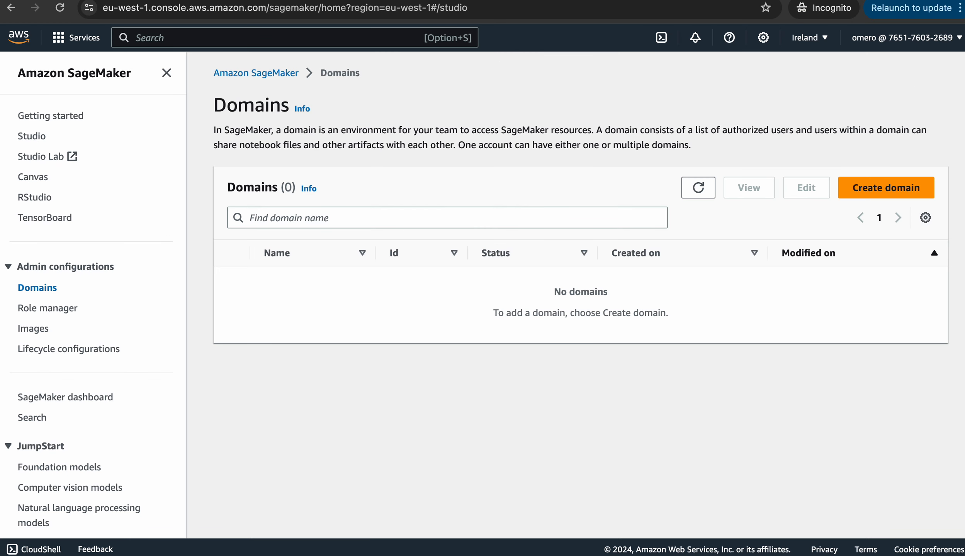
{"action": "left_click", "coordinate": [149, 2]}
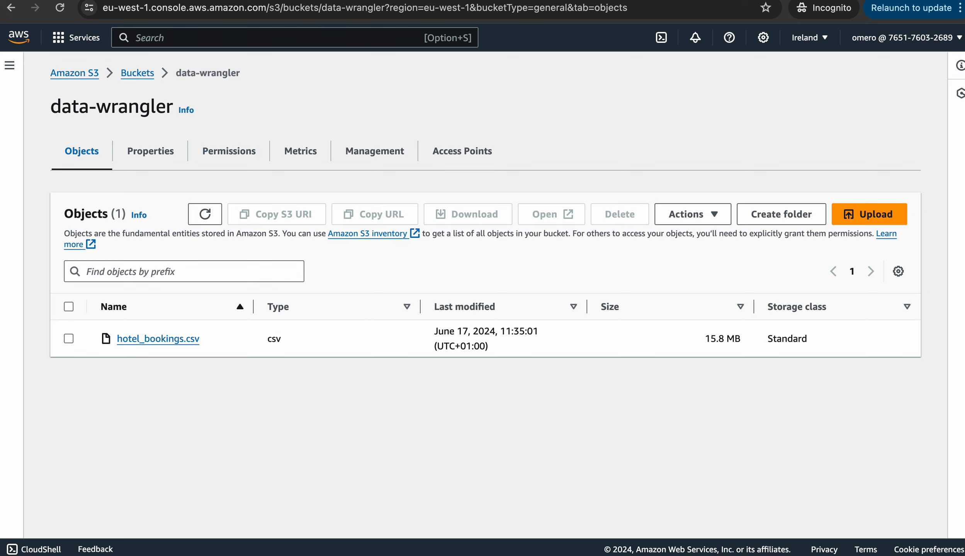
{"action": "left_click", "coordinate": [137, 73]}
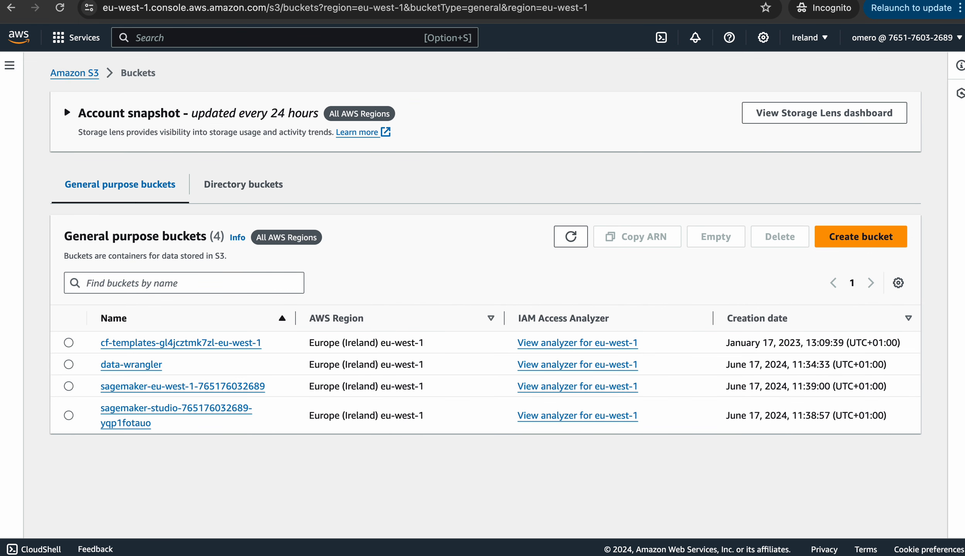
{"action": "left_click", "coordinate": [853, 236]}
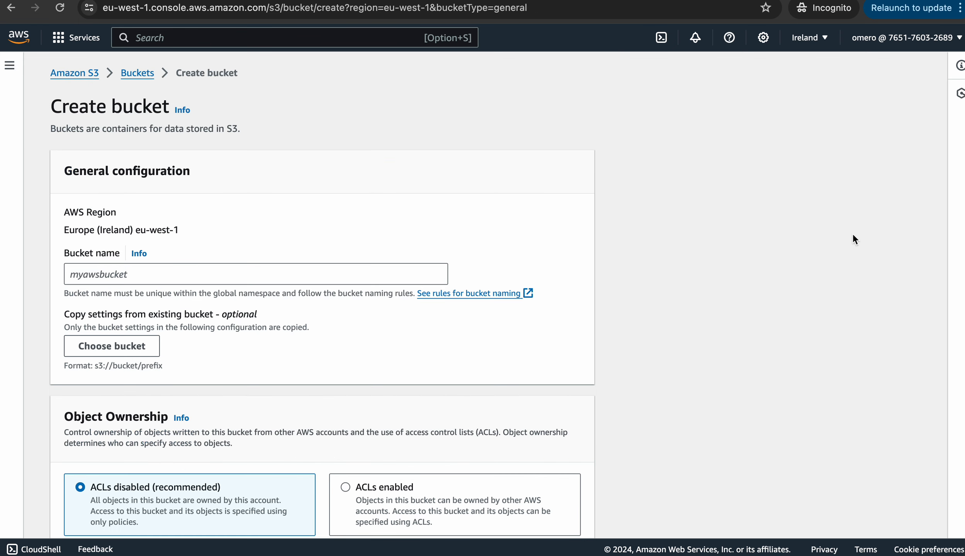
- Name the new bucket demo-sage-wrangler
{"action": "left_click", "coordinate": [73, 274]}
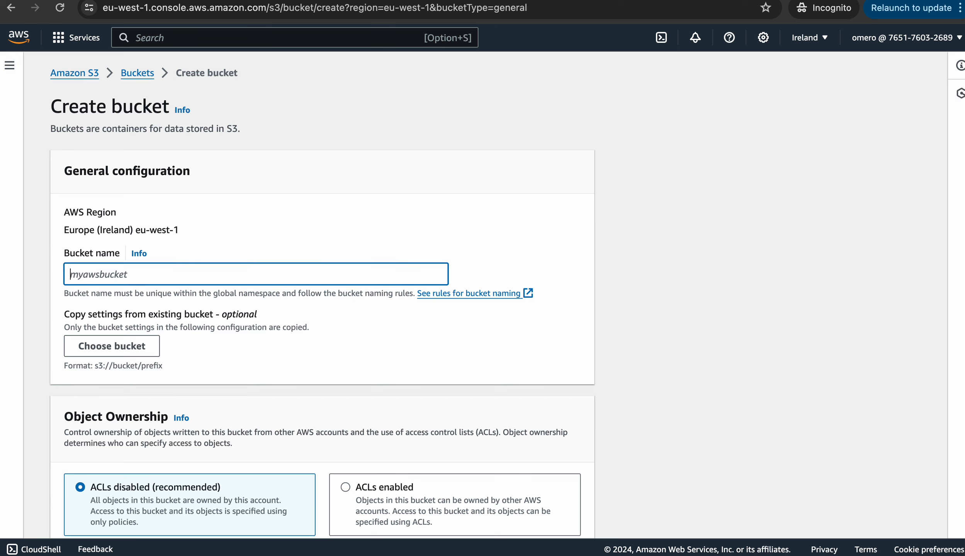
{"action": "type", "text": "demo-wrangler"}
{"action": "key", "text": "Left"}
{"action": "key", "text": "Left"}
{"action": "key", "text": "Left"}
{"action": "key", "text": "Left"}
{"action": "key", "text": "Left"}
{"action": "key", "text": "Left"}
{"action": "key", "text": "Left"}
{"action": "type", "text": "sage-"}
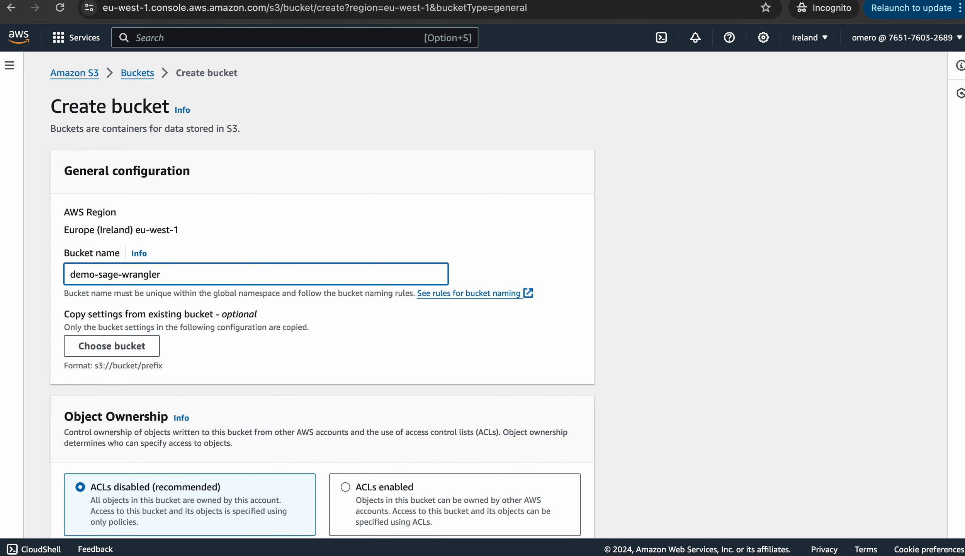
- Turn off Block all public access for the bucket and acknowledge that its objects might become public
{"action": "scroll", "coordinate": [322, 293], "scroll_direction": "down", "scroll_amount": 10}
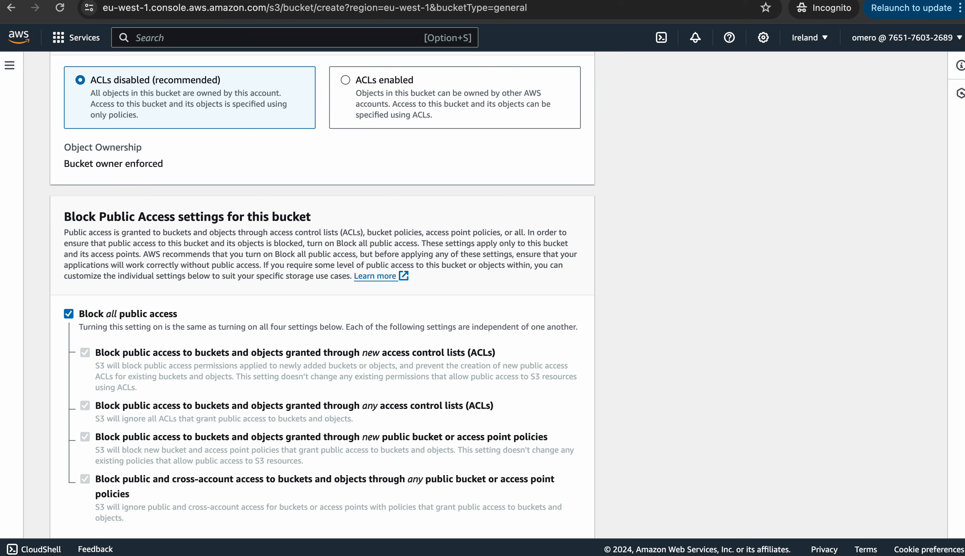
{"action": "left_click", "coordinate": [68, 313]}
{"action": "scroll", "coordinate": [69, 314], "scroll_direction": "down", "scroll_amount": 9}
{"action": "left_click", "coordinate": [110, 263]}
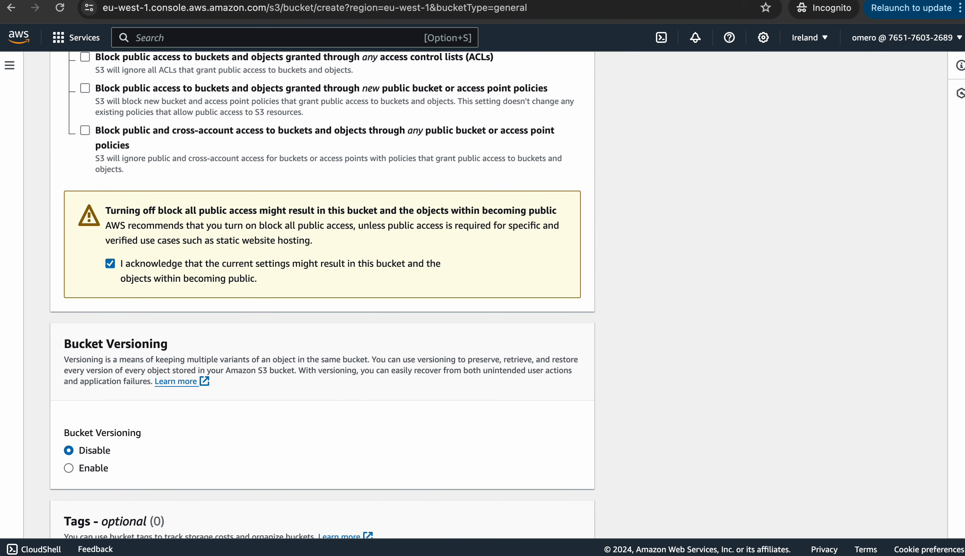
- Create the bucket with the remaining default settings and open demo-sage-wrangler from the bucket list
{"action": "scroll", "coordinate": [110, 263], "scroll_direction": "down", "scroll_amount": 12}
{"action": "left_click", "coordinate": [547, 514]}
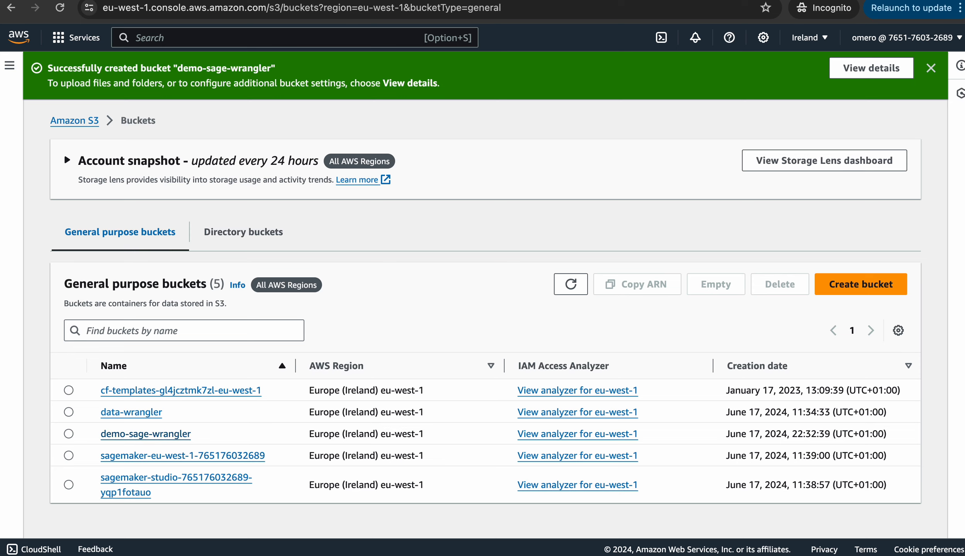
{"action": "left_click", "coordinate": [146, 434]}
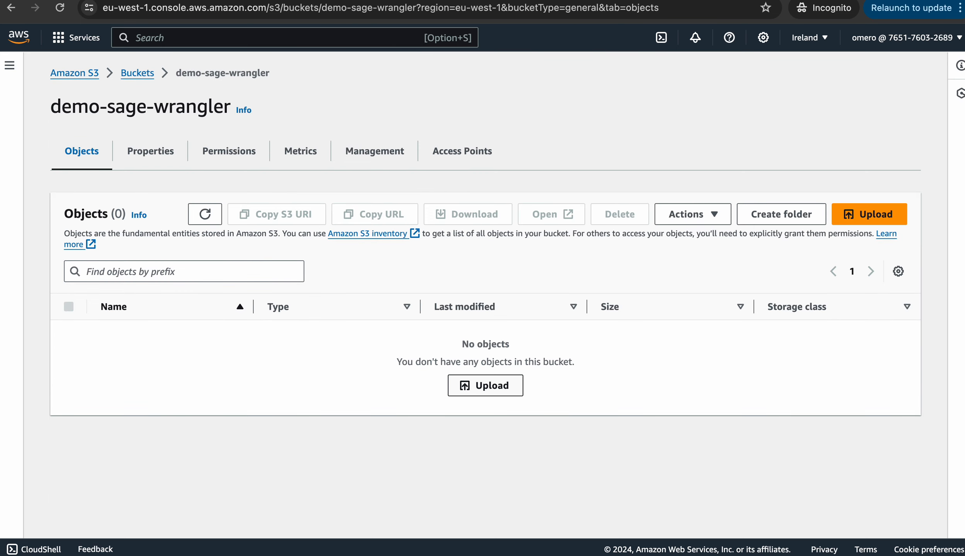
- Upload hotel_bookings.csv from Downloads to the demo-sage-wrangler bucket and return to its object list
{"action": "left_click", "coordinate": [486, 385]}
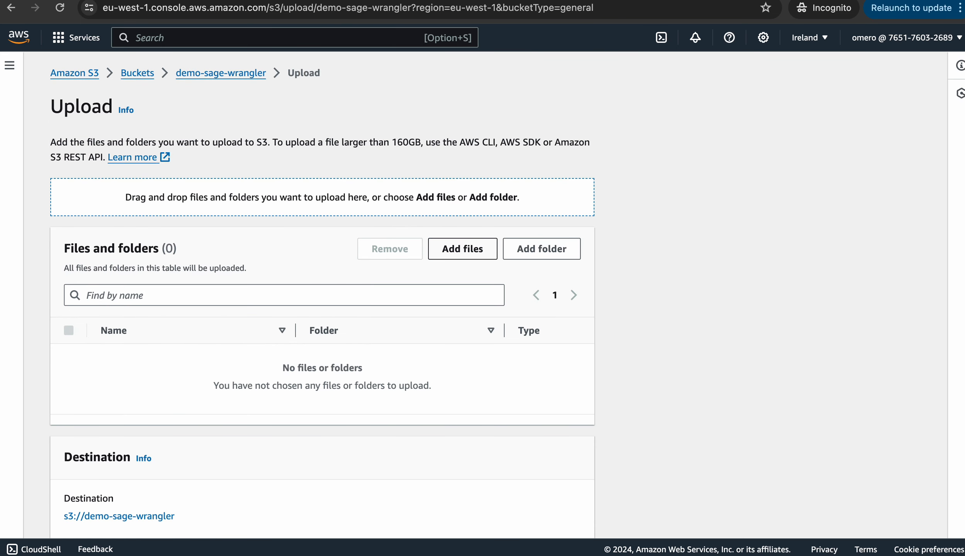
{"action": "left_click", "coordinate": [486, 248]}
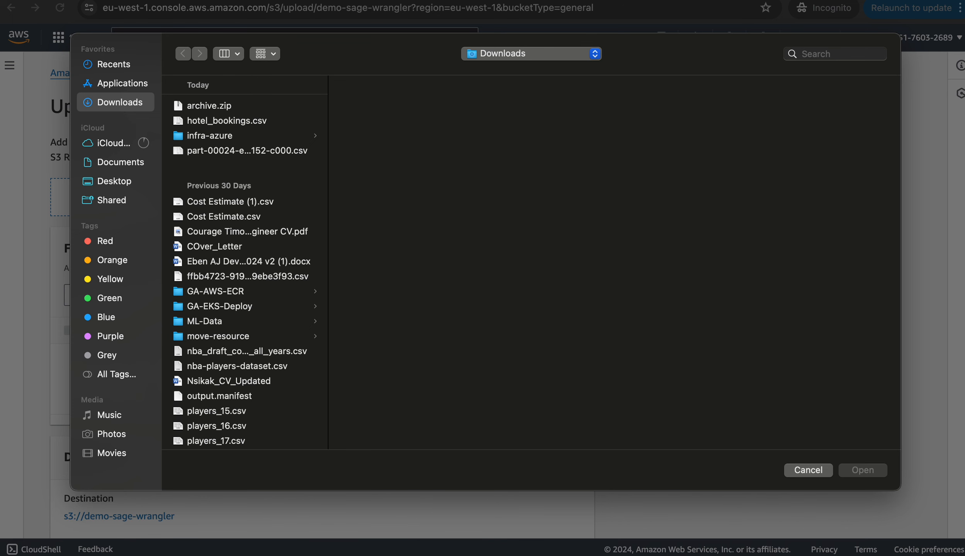
{"action": "left_click", "coordinate": [227, 121]}
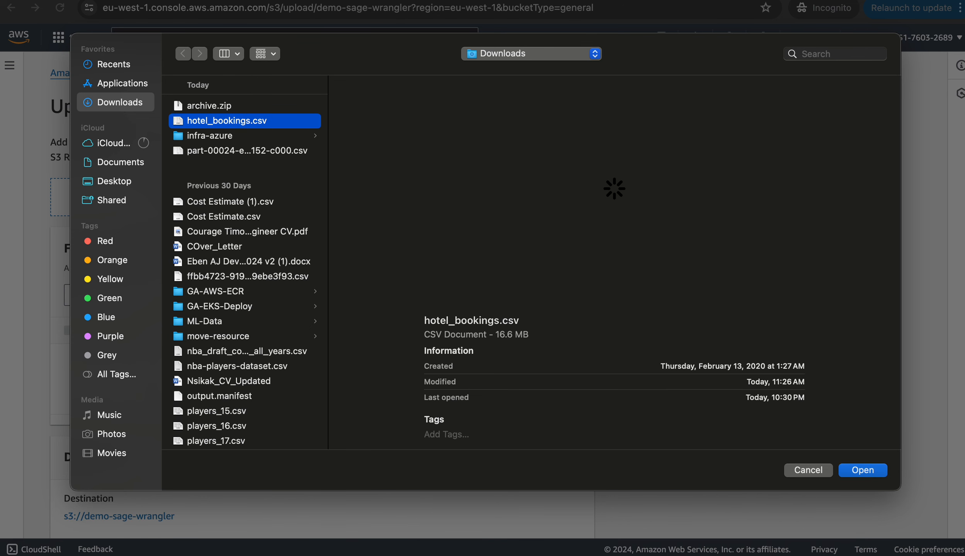
{"action": "key", "text": "Return"}
{"action": "scroll", "coordinate": [67, 492], "scroll_direction": "down", "scroll_amount": 5}
{"action": "scroll", "coordinate": [54, 409], "scroll_direction": "up", "scroll_amount": 1}
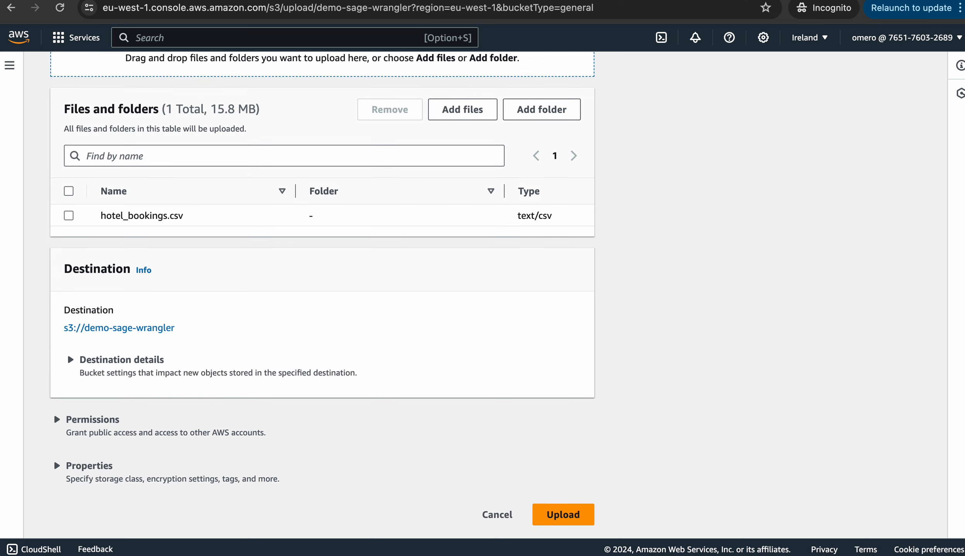
{"action": "left_click", "coordinate": [563, 515]}
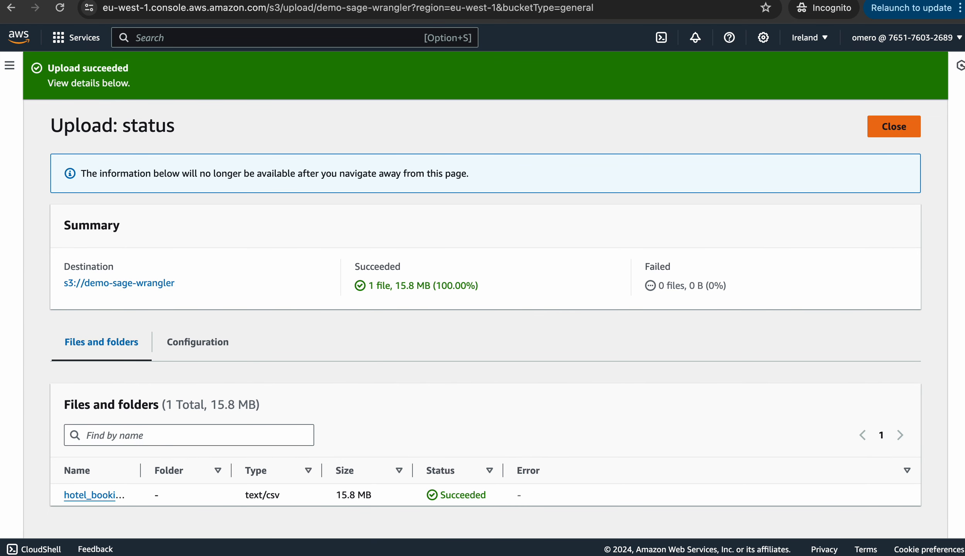
{"action": "left_click", "coordinate": [893, 126]}
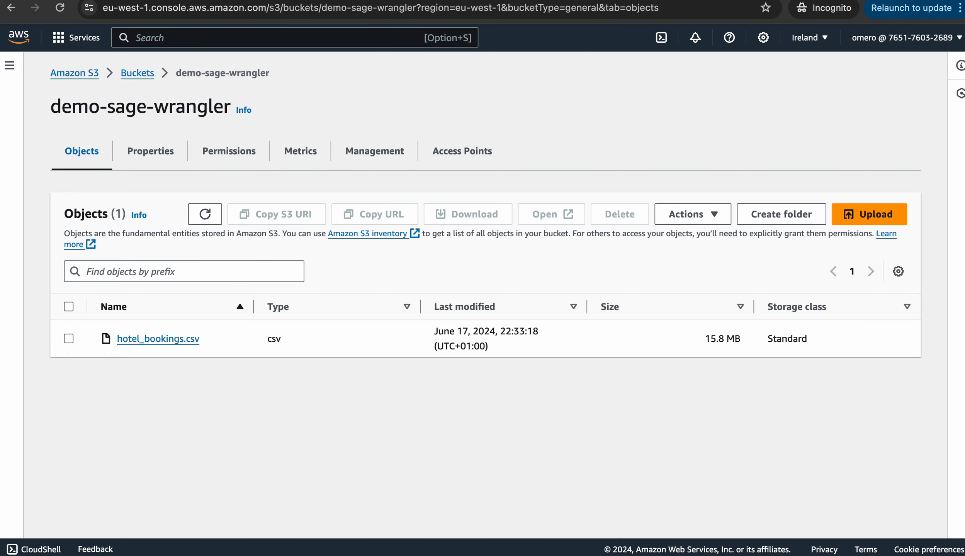
- Switch to the Lucidspark board and place a copy of the "booking DS" label just above the S3 box
{"action": "key", "text": "ctrl+Up"}
{"action": "left_click", "coordinate": [702, 222]}
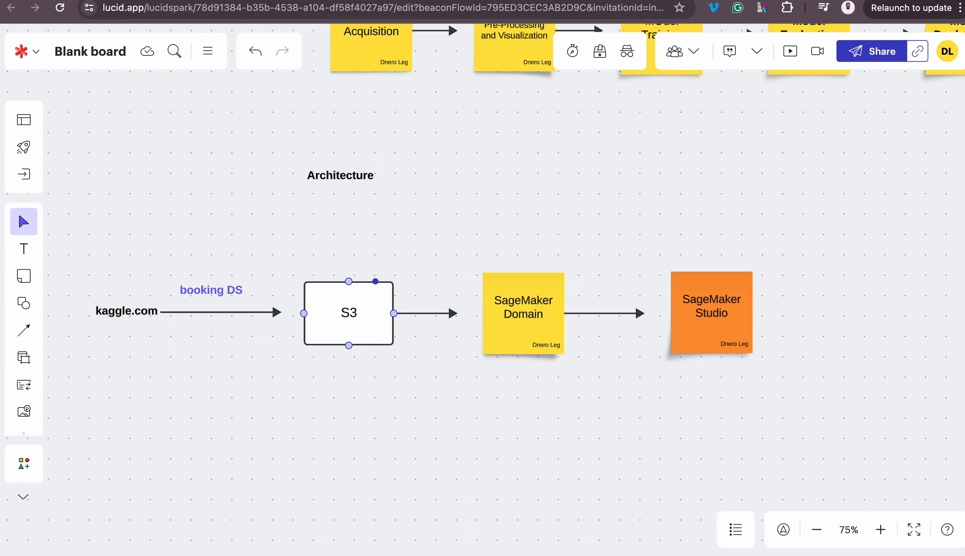
{"action": "left_click", "coordinate": [211, 294]}
{"action": "left_click", "coordinate": [211, 290]}
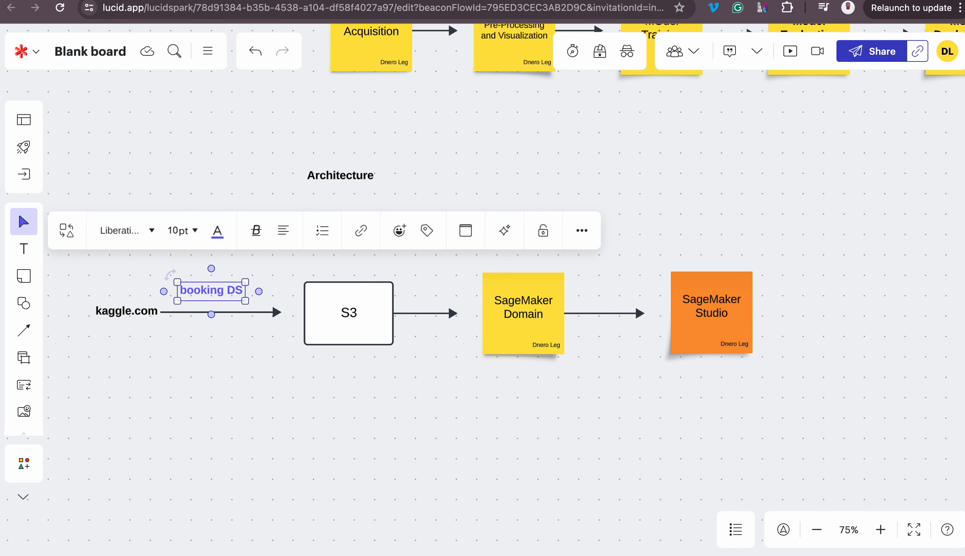
{"action": "left_click_drag", "start_coordinate": [211, 290], "coordinate": [346, 262]}
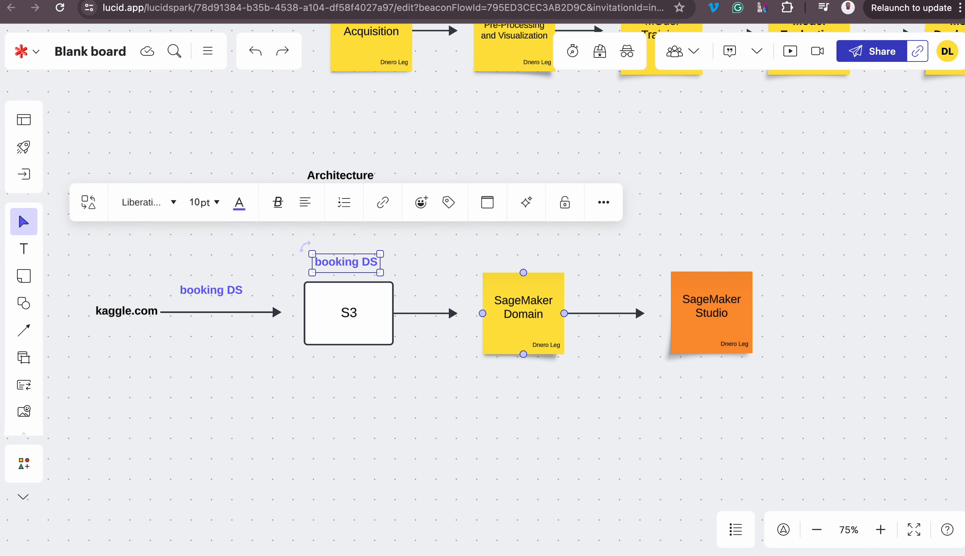
- Switch back to the AWS console, reload the signed-out creditcard_2023.csv page, then search for sagemaker and open Amazon SageMaker's Domains page
{"action": "key", "text": "ctrl+Up"}
{"action": "left_click", "coordinate": [699, 216]}
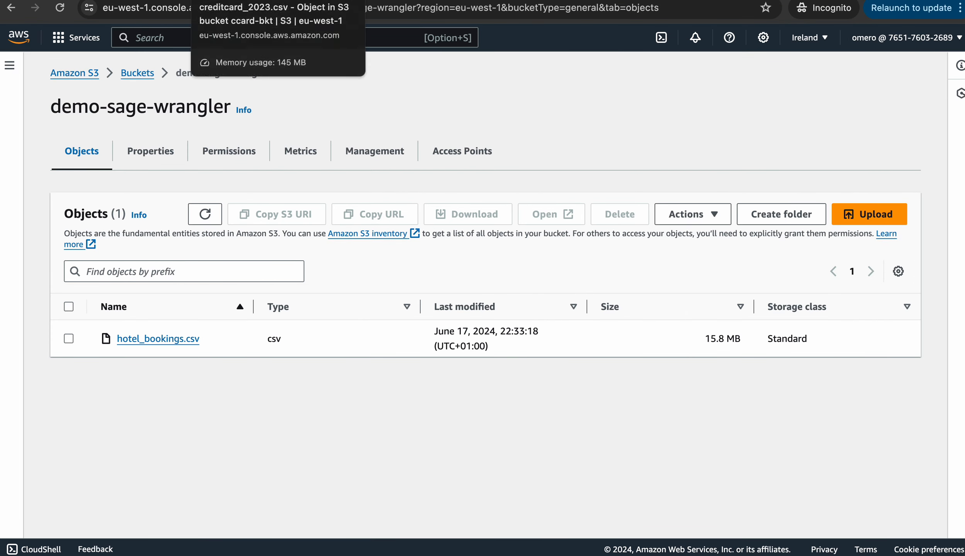
{"action": "left_click", "coordinate": [231, 1]}
{"action": "left_click", "coordinate": [645, 341]}
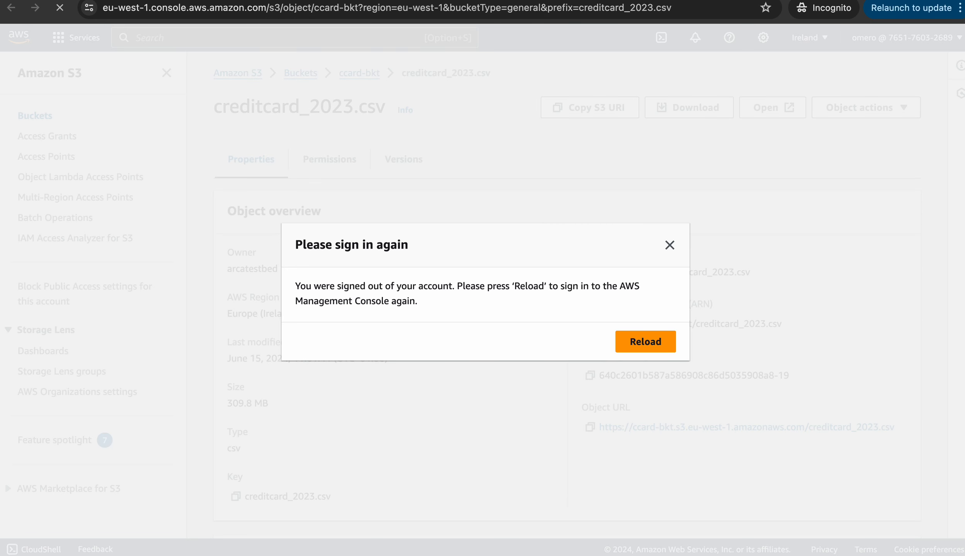
{"action": "left_click", "coordinate": [379, 1]}
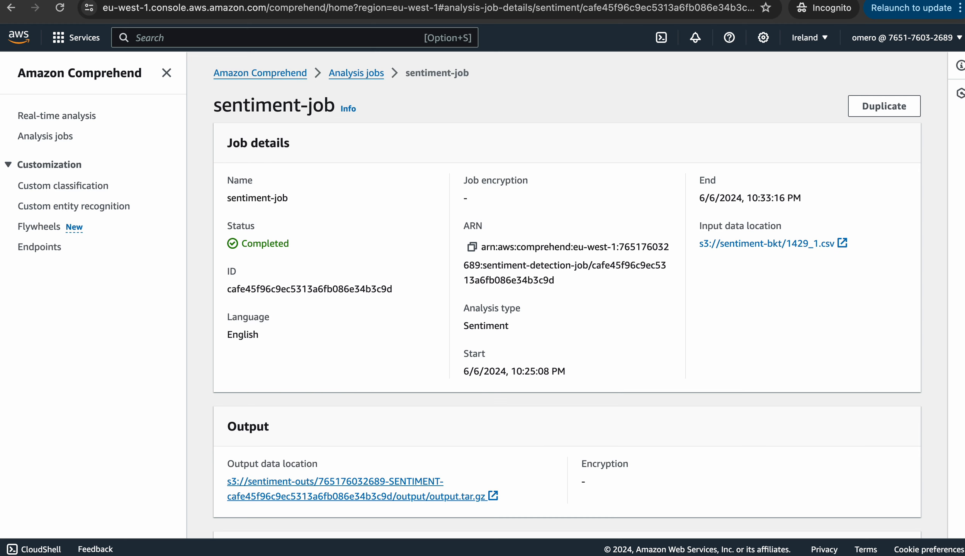
{"action": "left_click", "coordinate": [232, 1]}
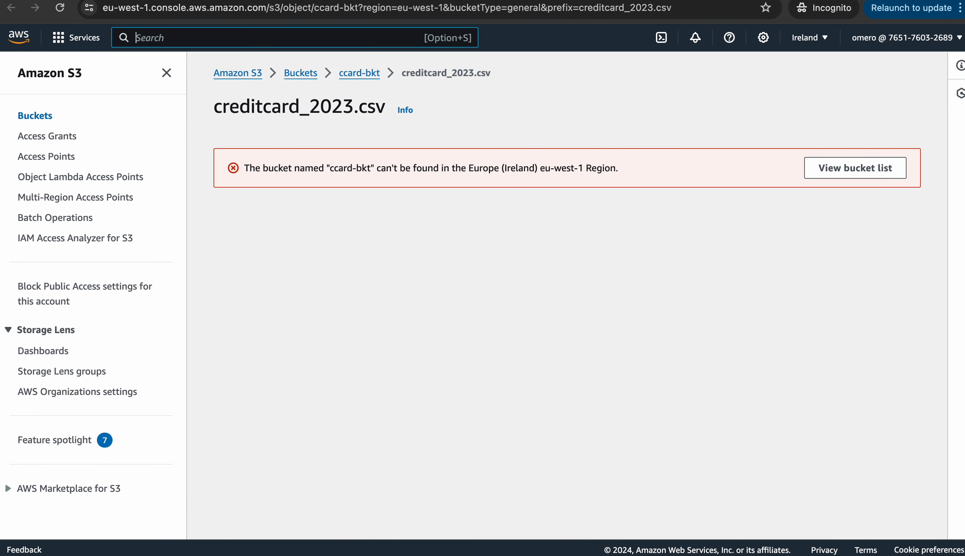
{"action": "type", "text": "sagemaker"}
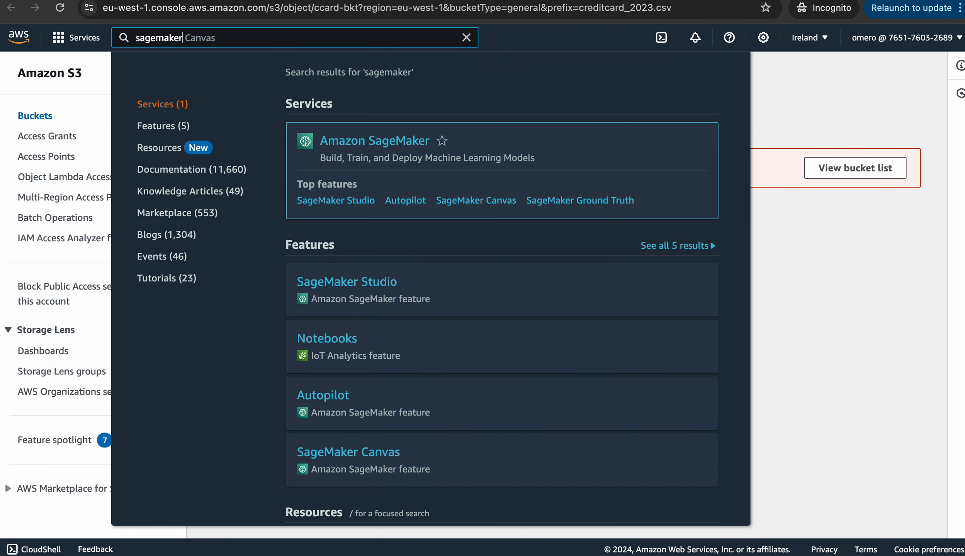
{"action": "key", "text": "Return"}
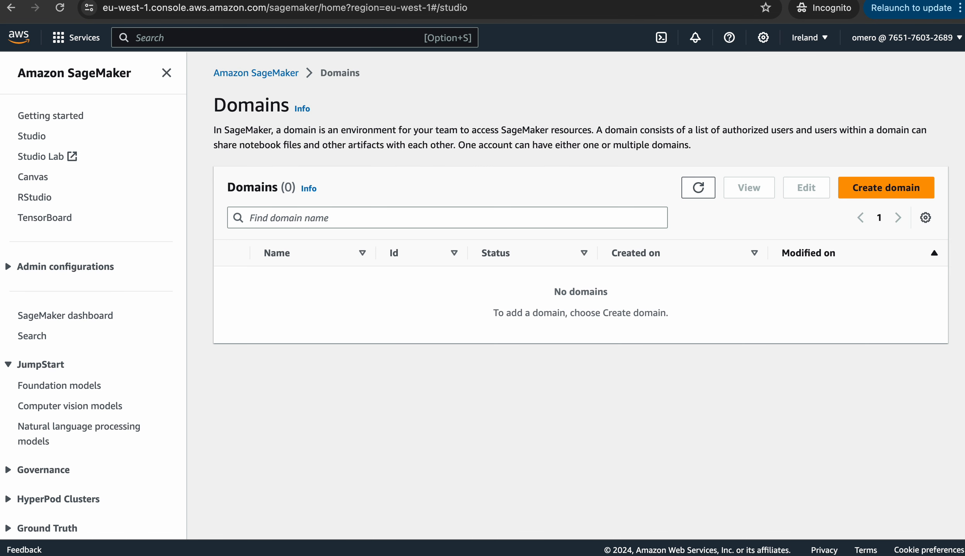
- Look through the SageMaker navigation sections, including Admin configurations and Notebook
{"action": "scroll", "coordinate": [93, 301], "scroll_direction": "down", "scroll_amount": 5}
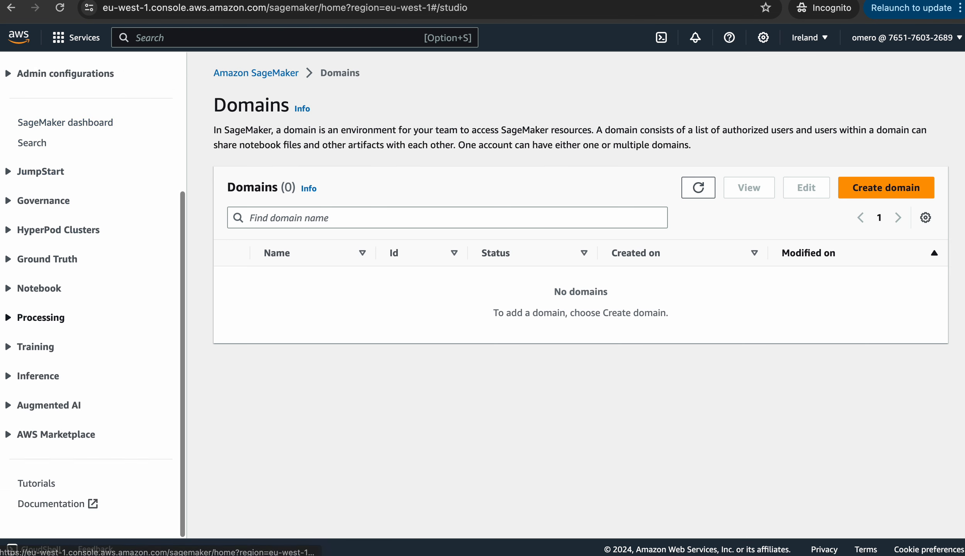
{"action": "scroll", "coordinate": [93, 302], "scroll_direction": "up", "scroll_amount": 5}
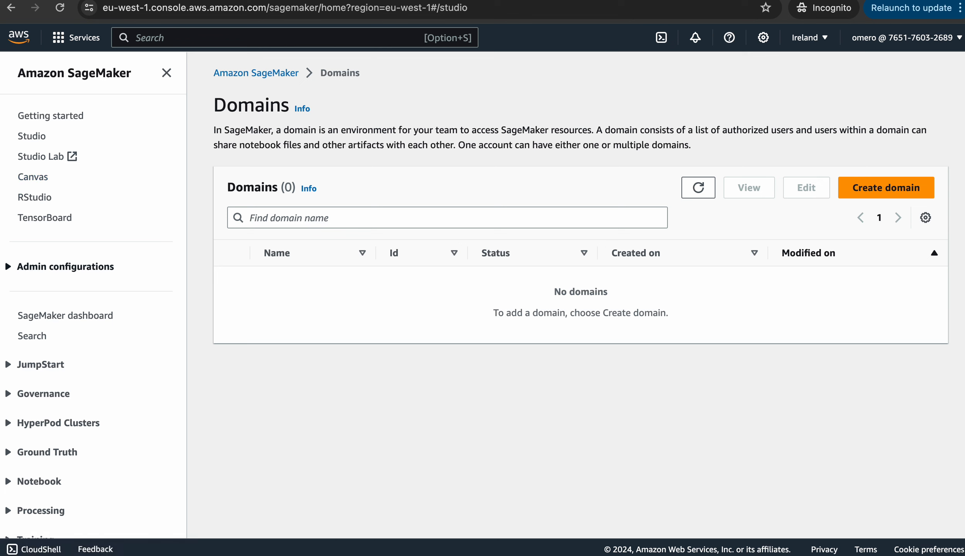
{"action": "left_click", "coordinate": [65, 266]}
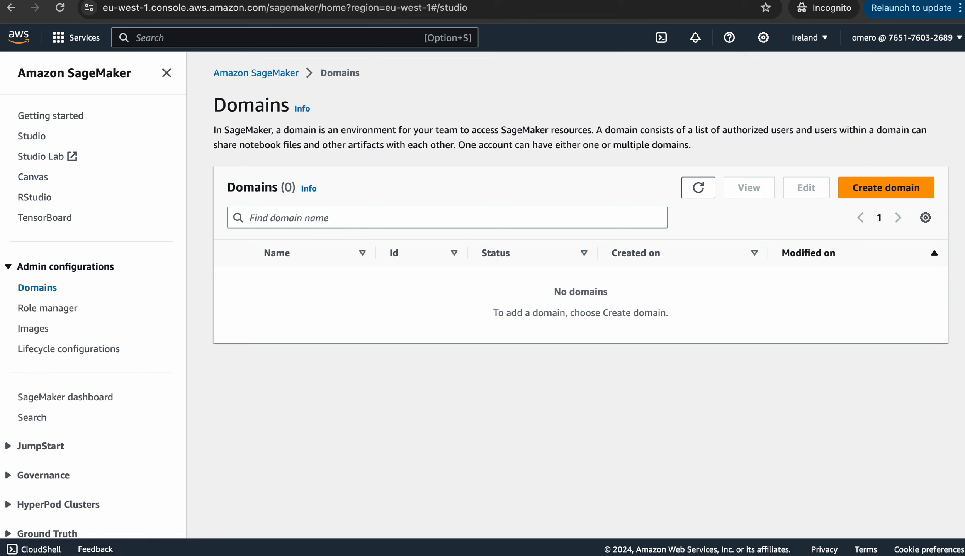
{"action": "left_click", "coordinate": [66, 267]}
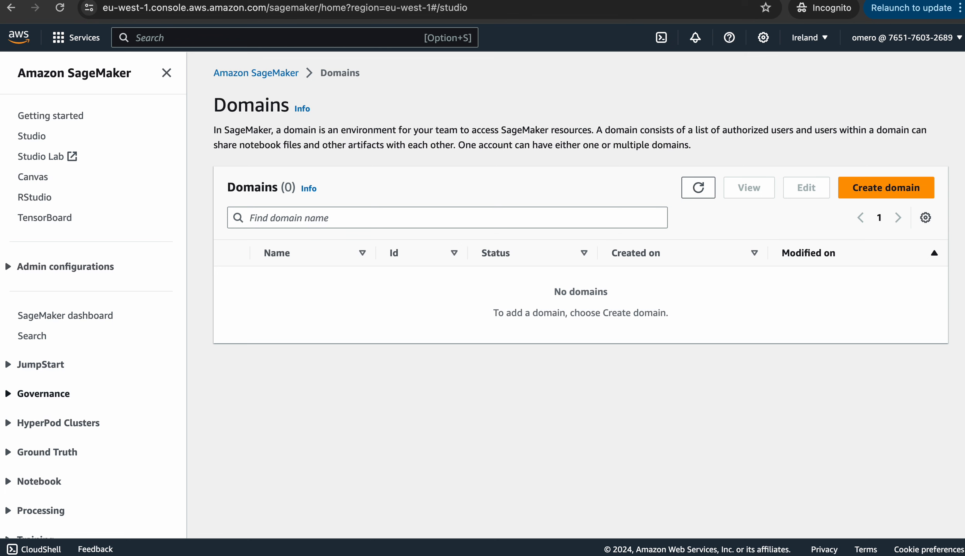
{"action": "scroll", "coordinate": [93, 347], "scroll_direction": "down", "scroll_amount": 3}
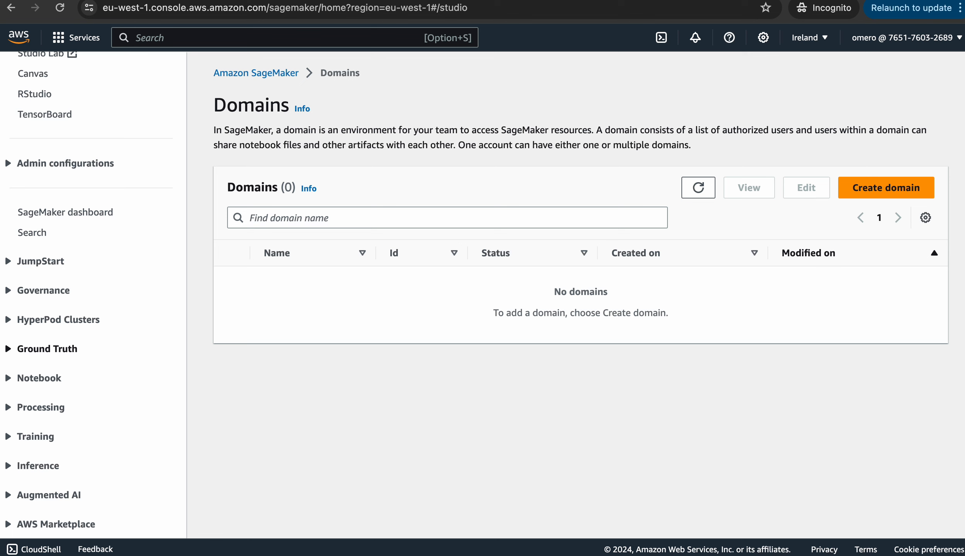
{"action": "left_click", "coordinate": [39, 378]}
{"action": "left_click", "coordinate": [39, 378]}
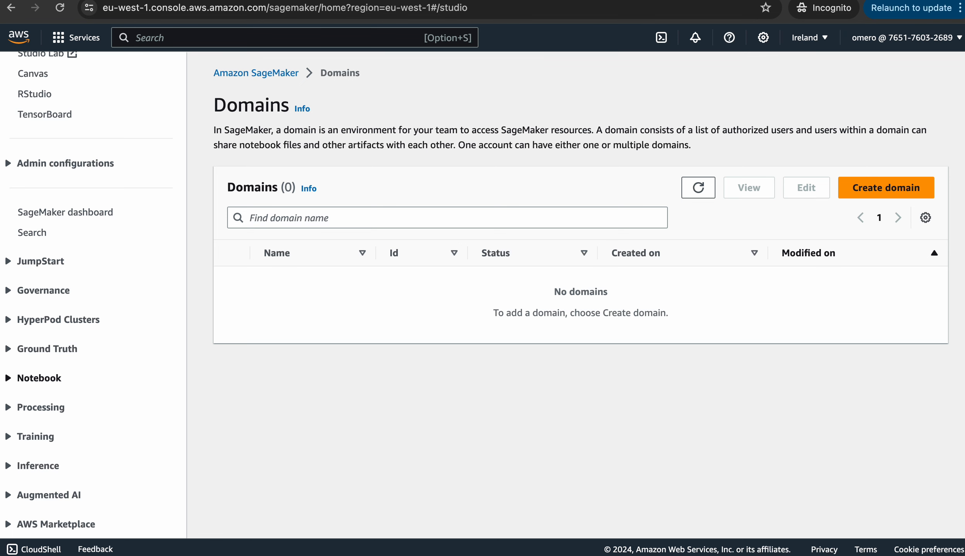
{"action": "scroll", "coordinate": [39, 378], "scroll_direction": "down", "scroll_amount": 3}
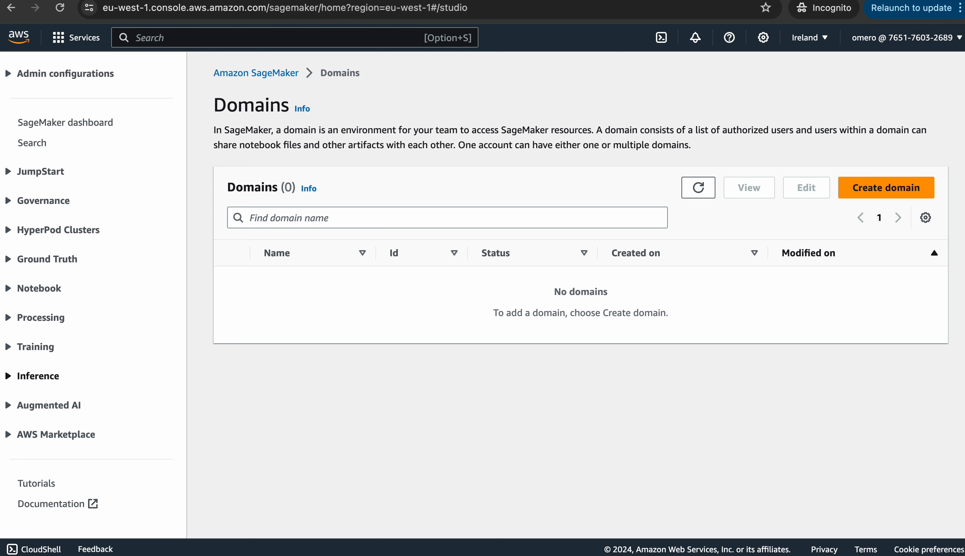
{"action": "scroll", "coordinate": [12, 380], "scroll_direction": "up", "scroll_amount": 6}
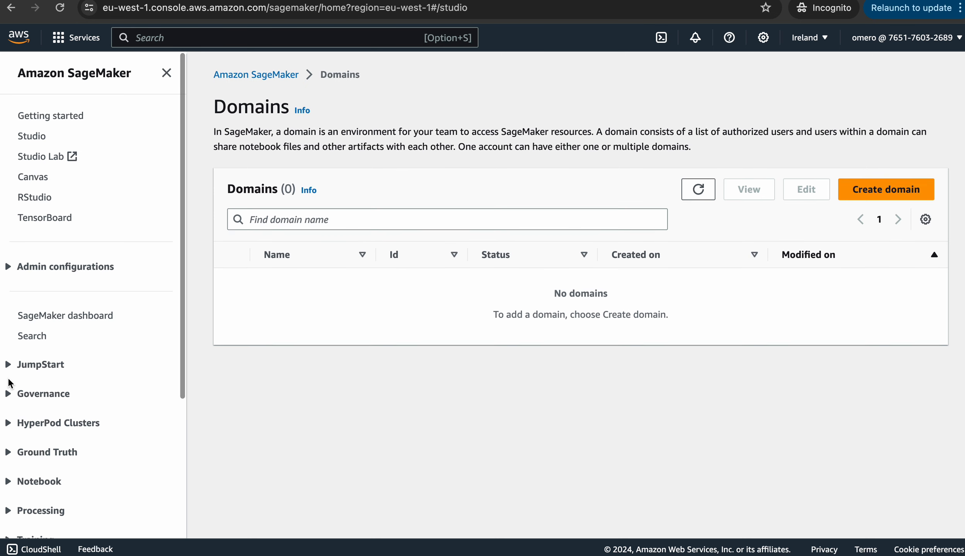
- Create a SageMaker domain with the single-user Quick setup and highlight the new domain's name
{"action": "left_click", "coordinate": [65, 266]}
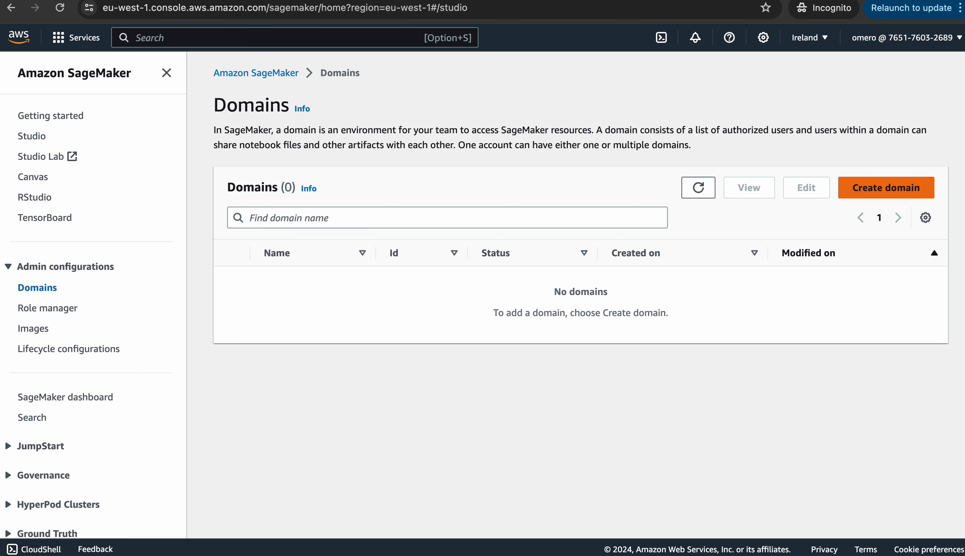
{"action": "left_click", "coordinate": [898, 193]}
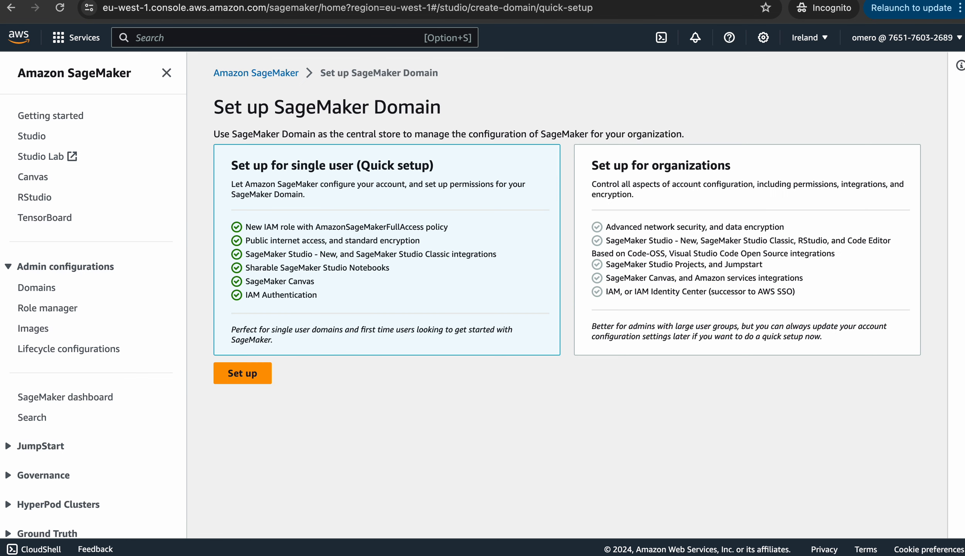
{"action": "left_click", "coordinate": [243, 373]}
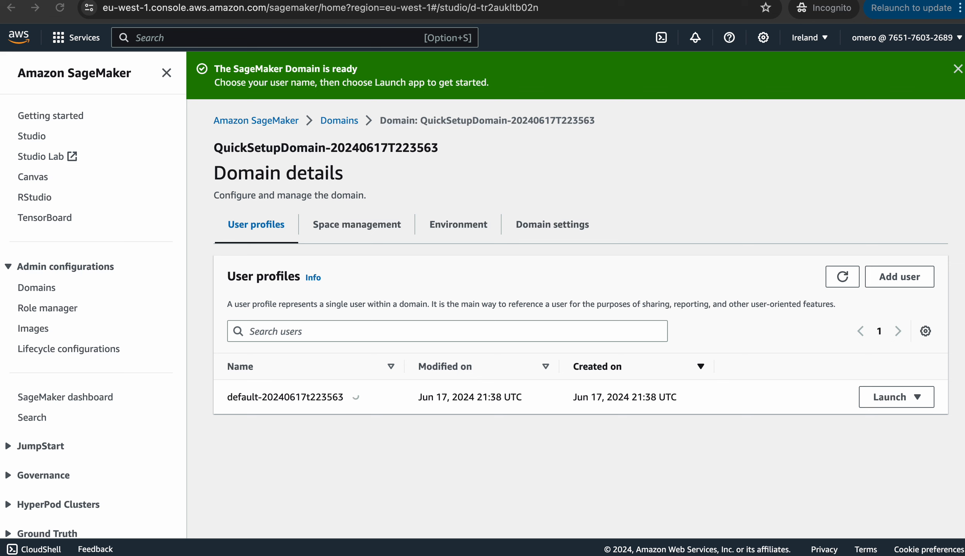
{"action": "triple_click", "coordinate": [326, 147]}
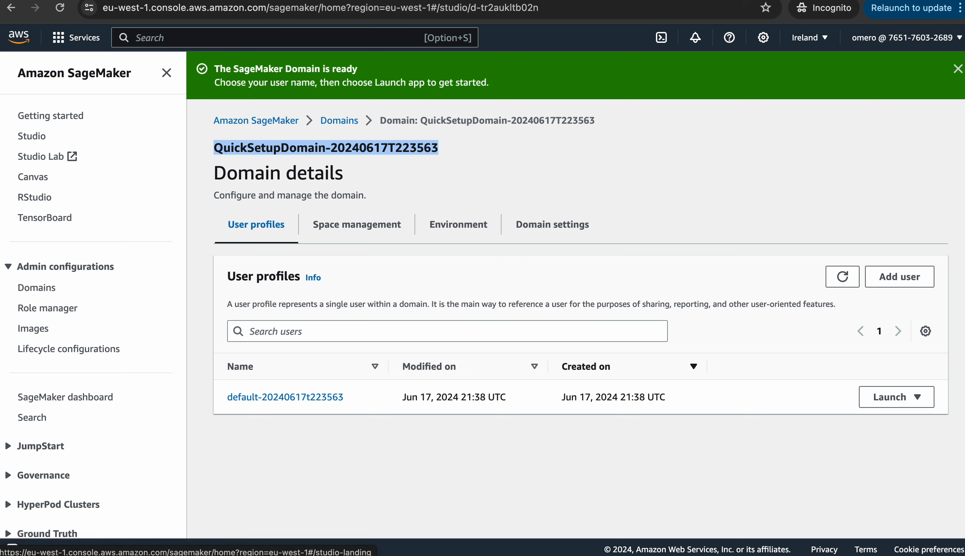
- Open SageMaker Studio with the domain's default user profile
{"action": "left_click", "coordinate": [32, 136]}
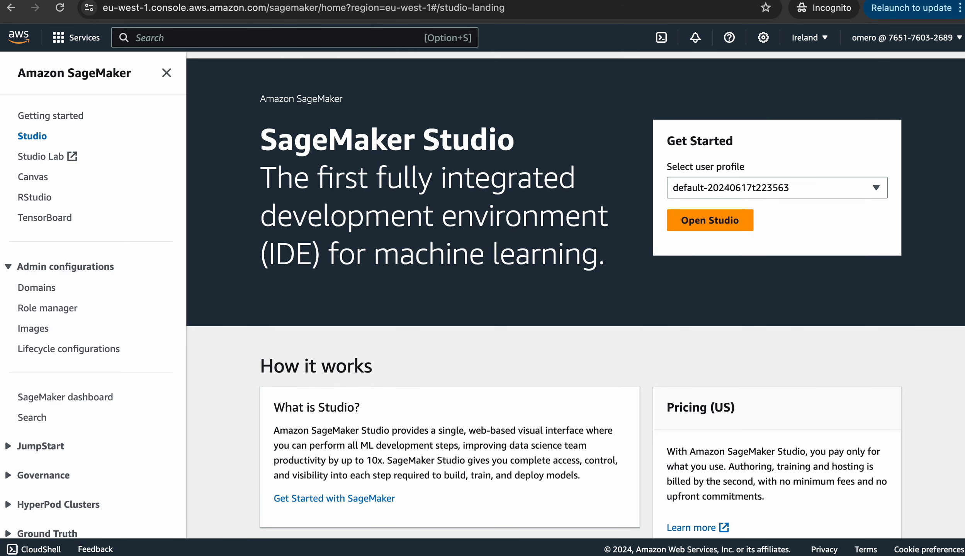
{"action": "left_click", "coordinate": [777, 188]}
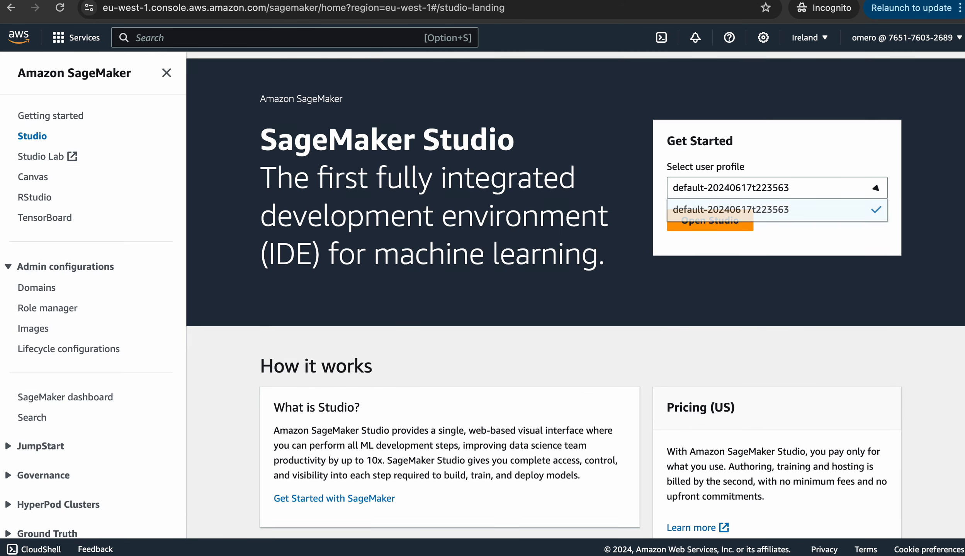
{"action": "left_click", "coordinate": [730, 210]}
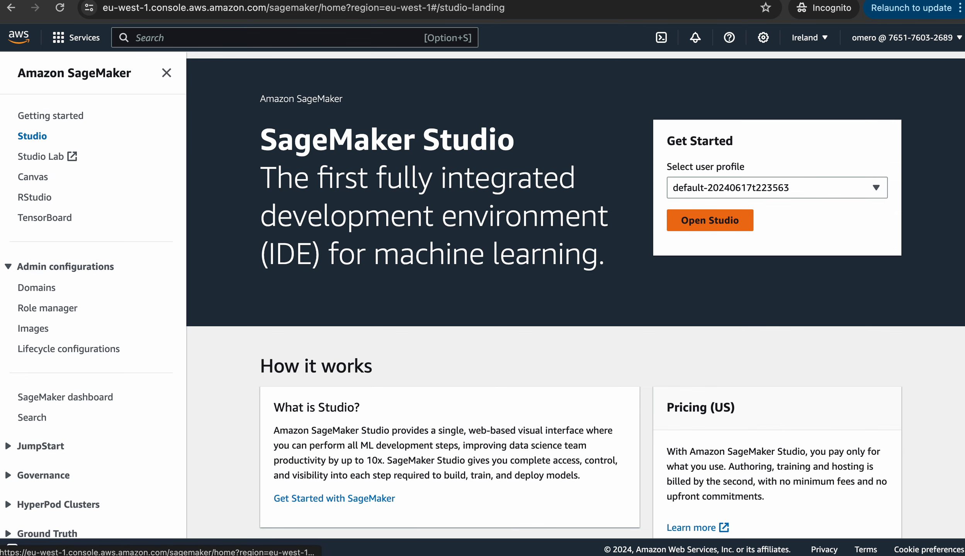
{"action": "left_click", "coordinate": [730, 218]}
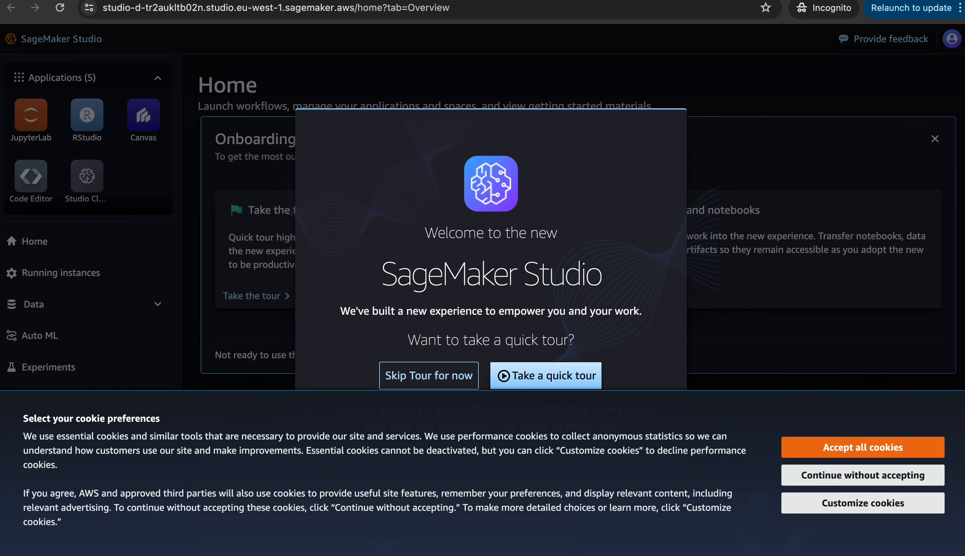
- Skip the SageMaker Studio welcome tour and look through the Home page's applications, prebuilt solutions and workflow links
{"action": "left_click", "coordinate": [429, 376]}
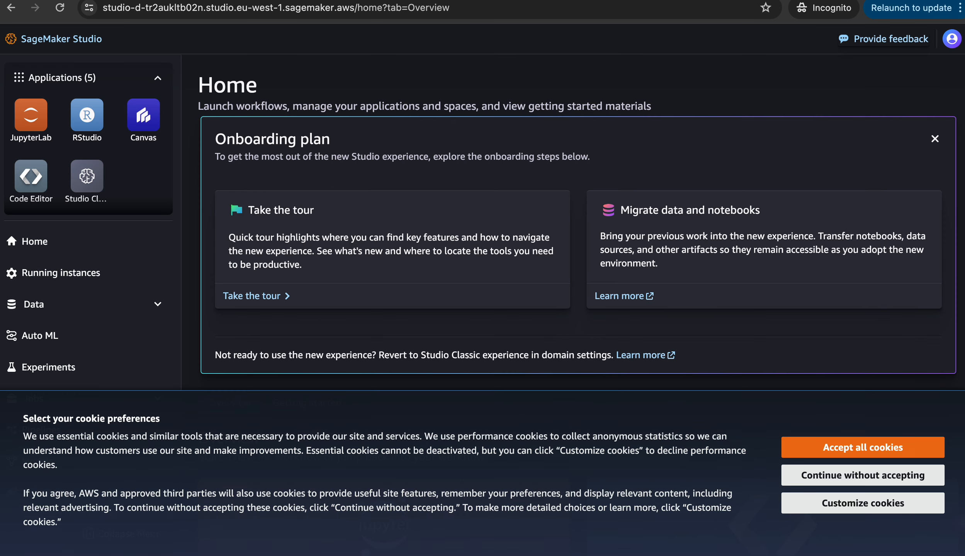
{"action": "scroll", "coordinate": [577, 216], "scroll_direction": "down", "scroll_amount": 3}
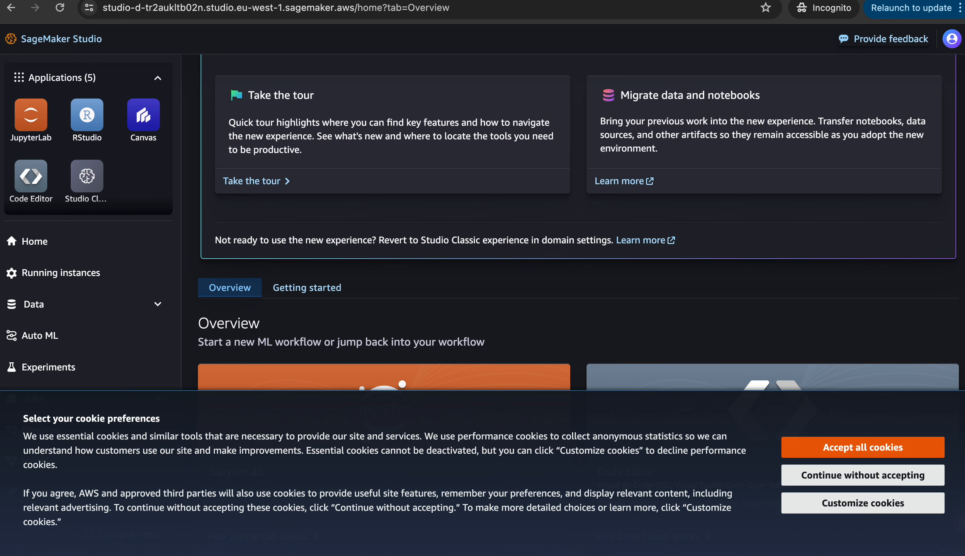
{"action": "scroll", "coordinate": [547, 298], "scroll_direction": "down", "scroll_amount": 6}
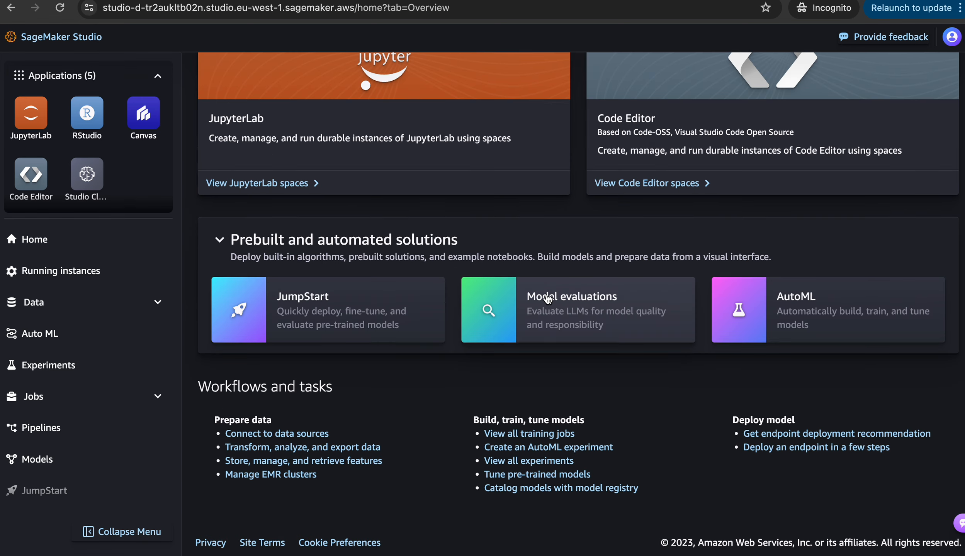
{"action": "scroll", "coordinate": [547, 298], "scroll_direction": "up", "scroll_amount": 10}
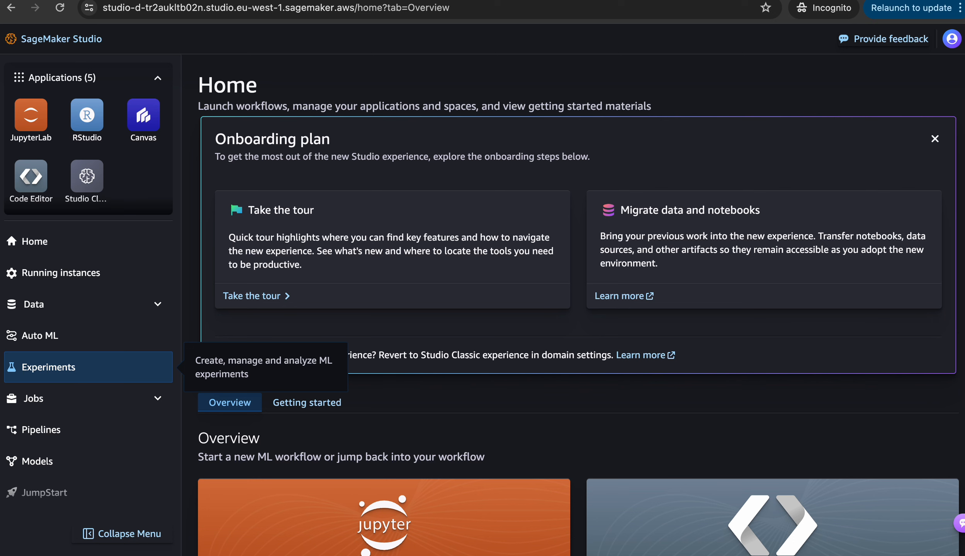
- Look through the Studio navigation sections, including the Jobs and Deployments entries
{"action": "left_click", "coordinate": [57, 399]}
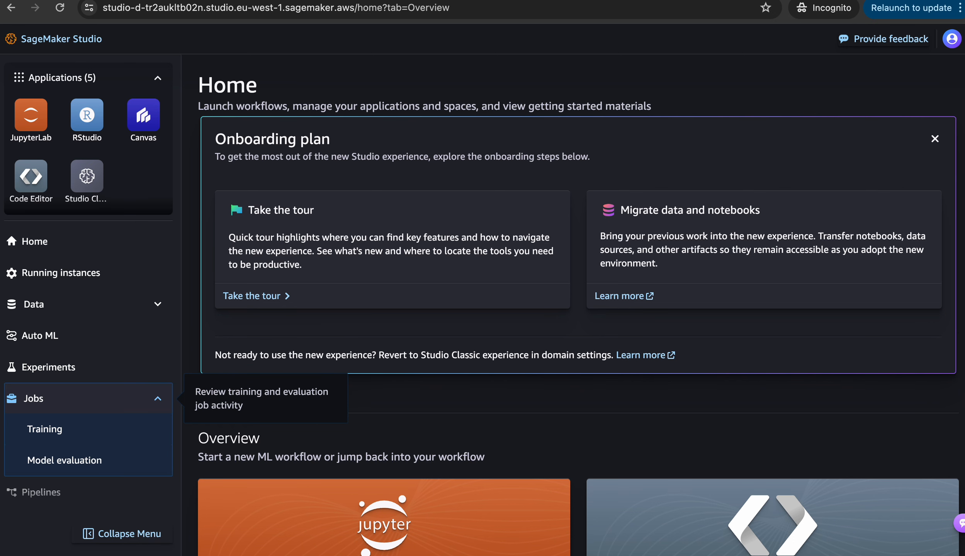
{"action": "left_click", "coordinate": [58, 399]}
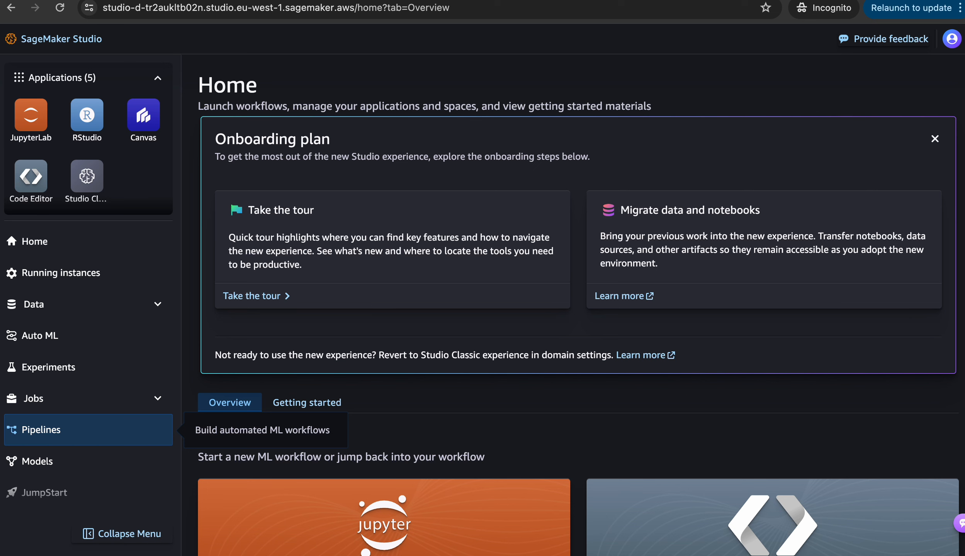
{"action": "scroll", "coordinate": [58, 459], "scroll_direction": "down", "scroll_amount": 2}
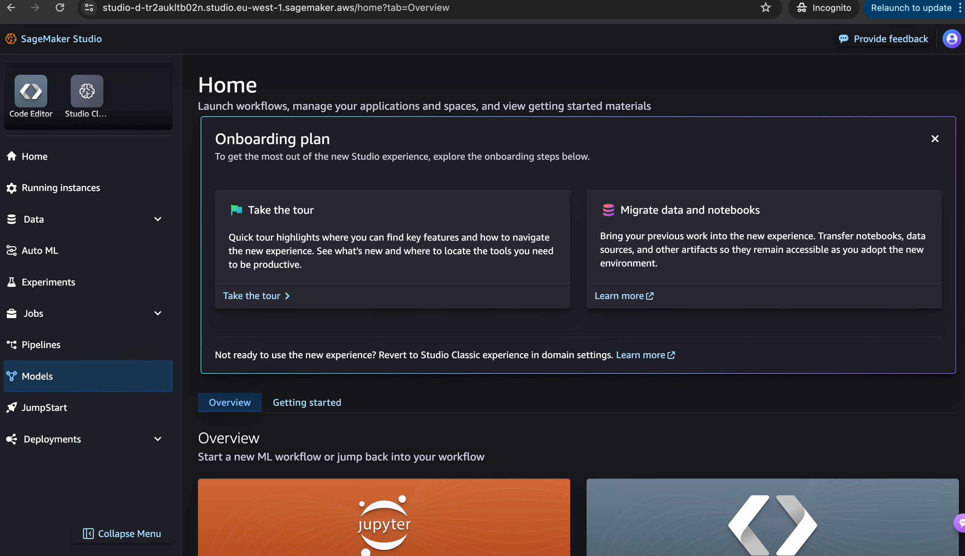
{"action": "left_click", "coordinate": [58, 440]}
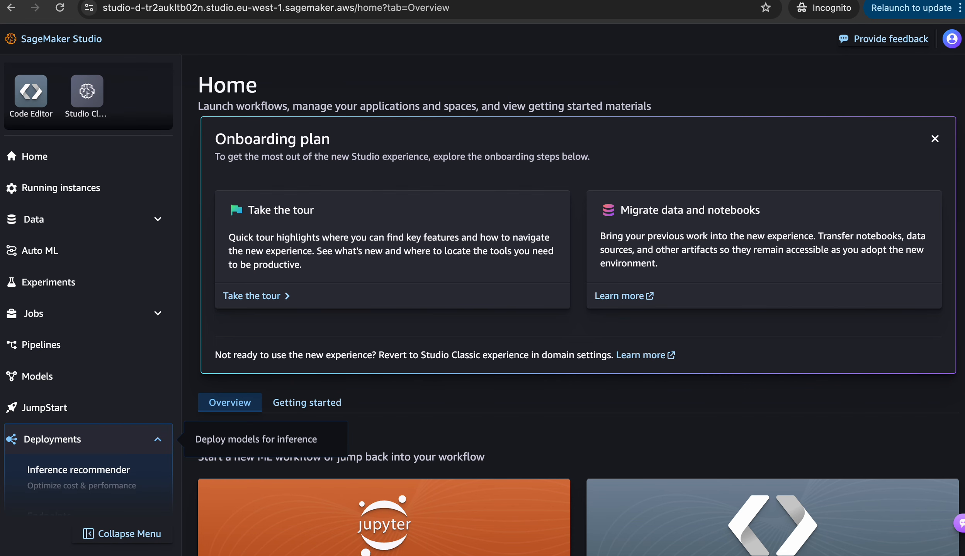
{"action": "left_click", "coordinate": [58, 439]}
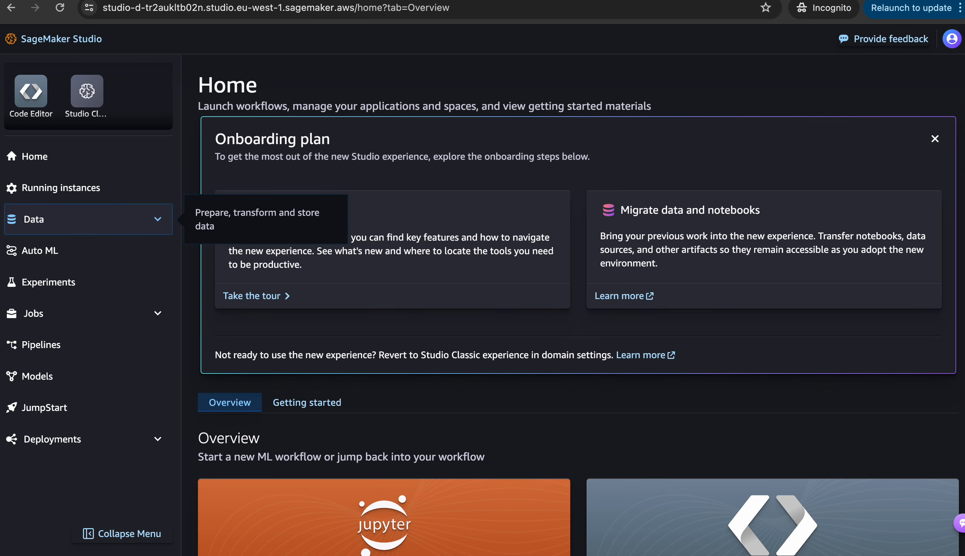
- Start the Canvas workspace for Data Wrangler from Studio's Data section and open it in Canvas
{"action": "left_click", "coordinate": [58, 219]}
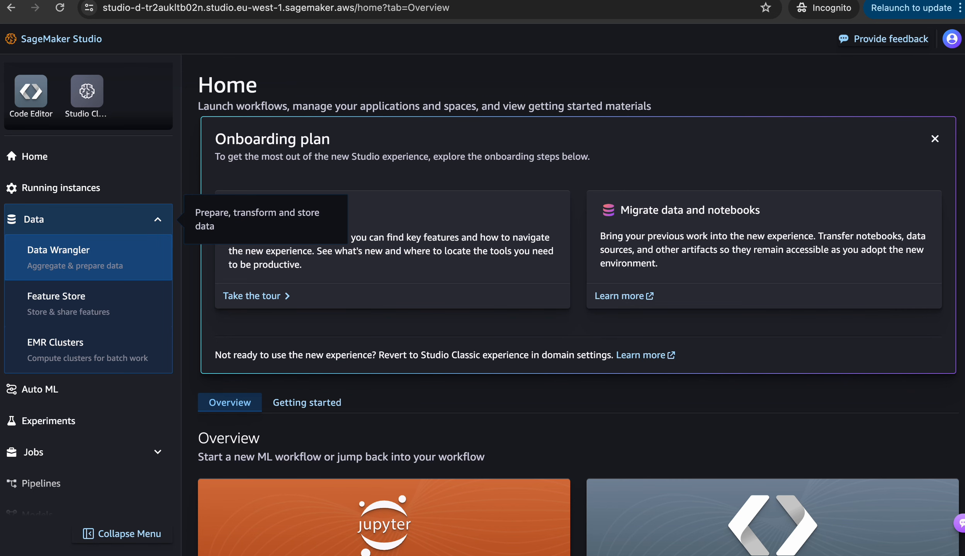
{"action": "left_click", "coordinate": [58, 255]}
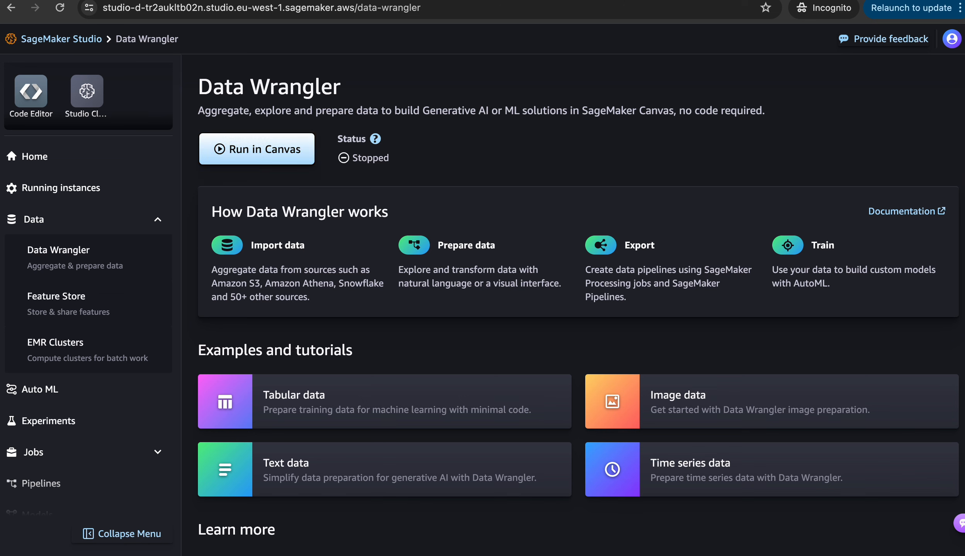
{"action": "left_click", "coordinate": [256, 149]}
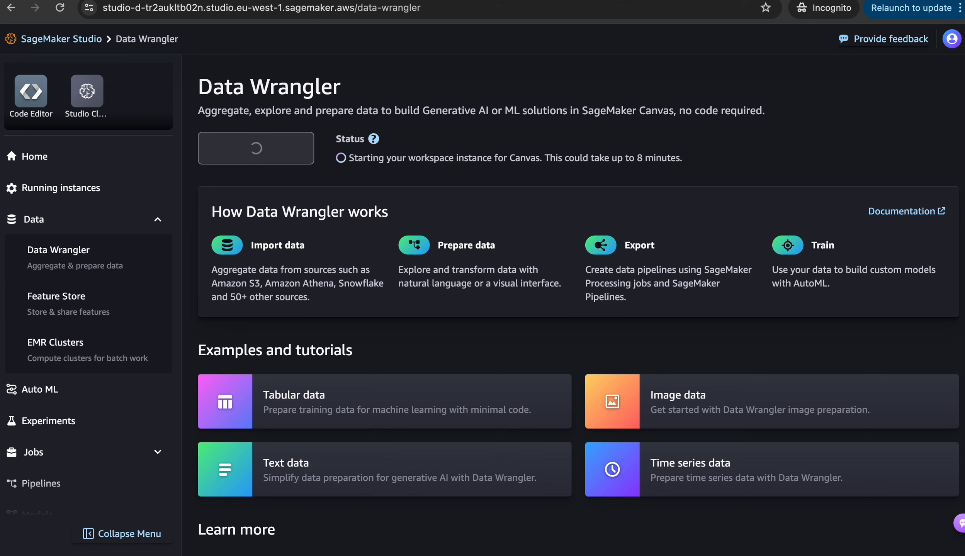
{"action": "double_click", "coordinate": [662, 158]}
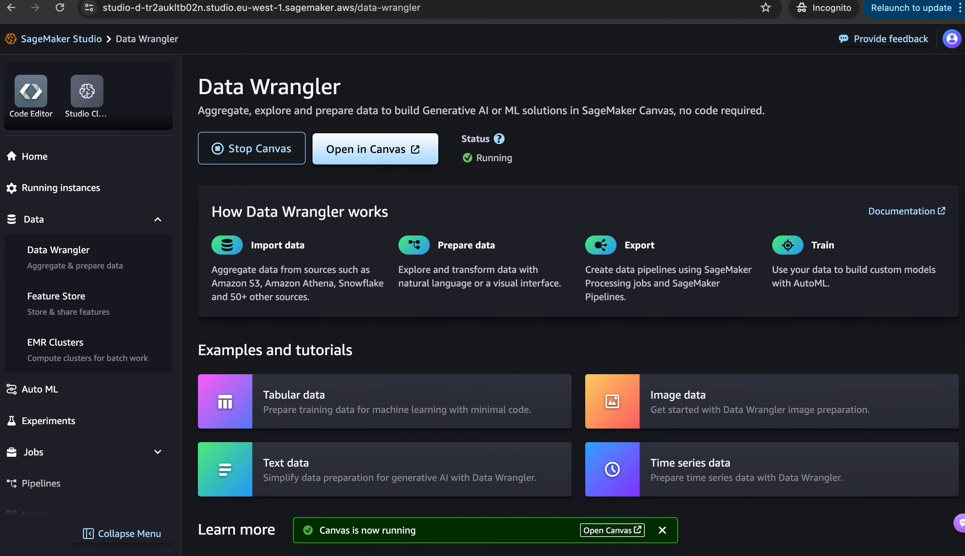
{"action": "left_click", "coordinate": [375, 149]}
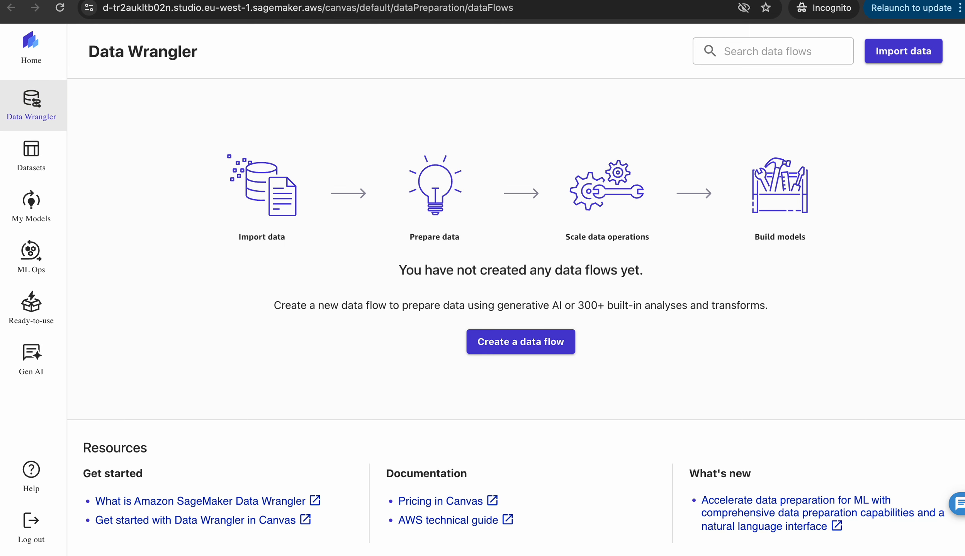
- Look through the Canvas sections Datasets, My Models, ML Ops, Ready-to-use models and Gen AI
{"action": "left_click", "coordinate": [31, 157]}
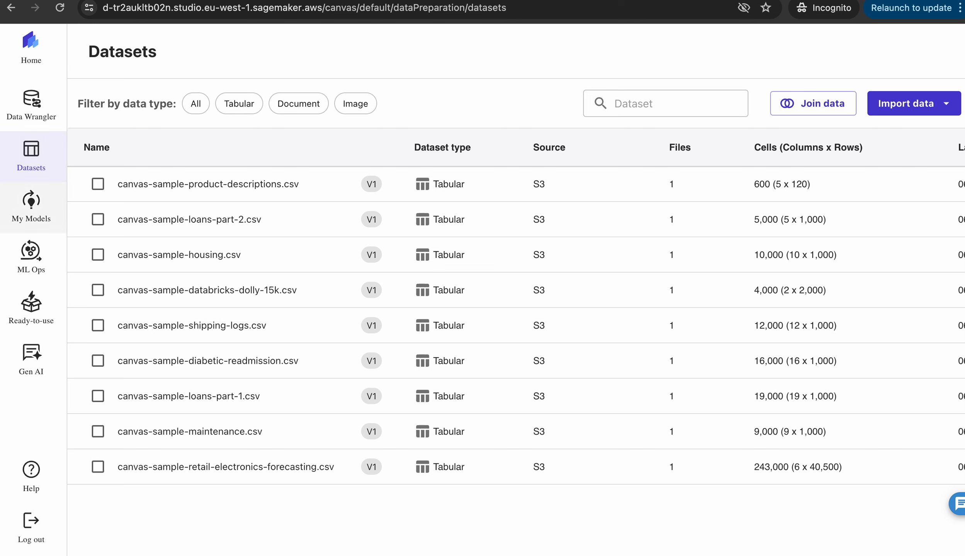
{"action": "left_click", "coordinate": [31, 207]}
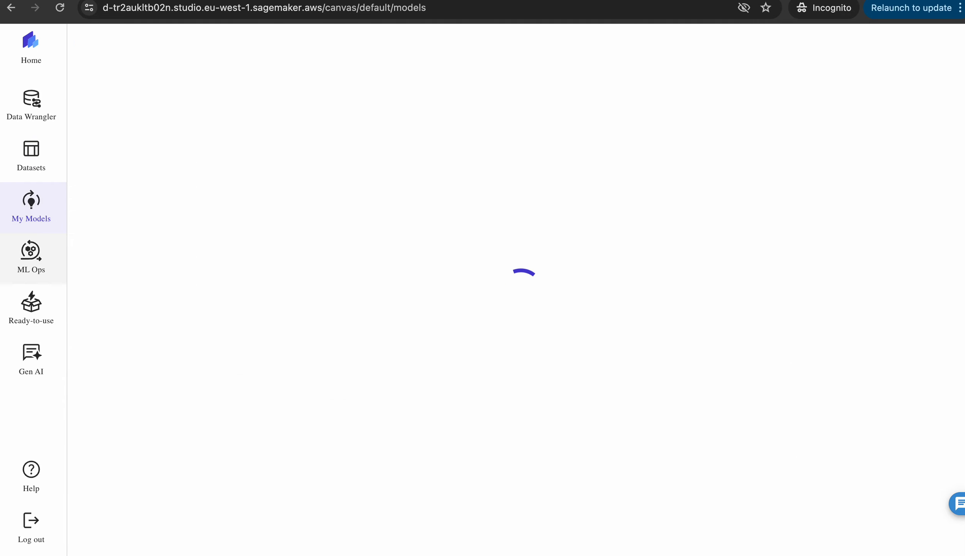
{"action": "left_click", "coordinate": [31, 257]}
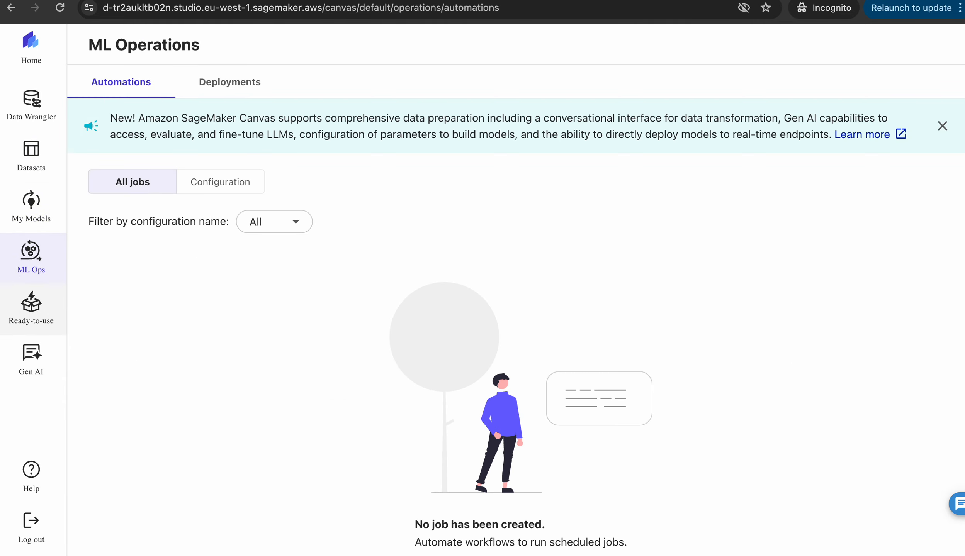
{"action": "left_click", "coordinate": [31, 309]}
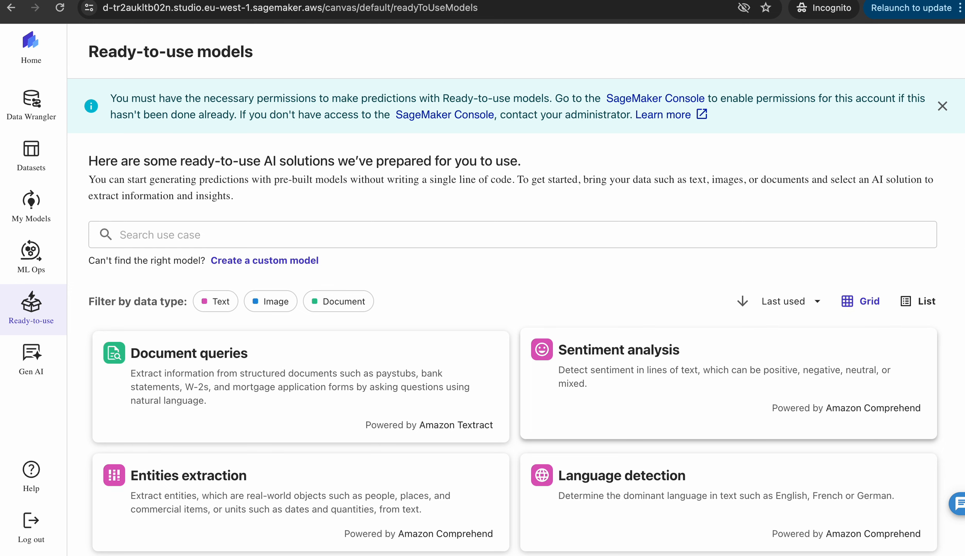
{"action": "scroll", "coordinate": [514, 348], "scroll_direction": "down", "scroll_amount": 4}
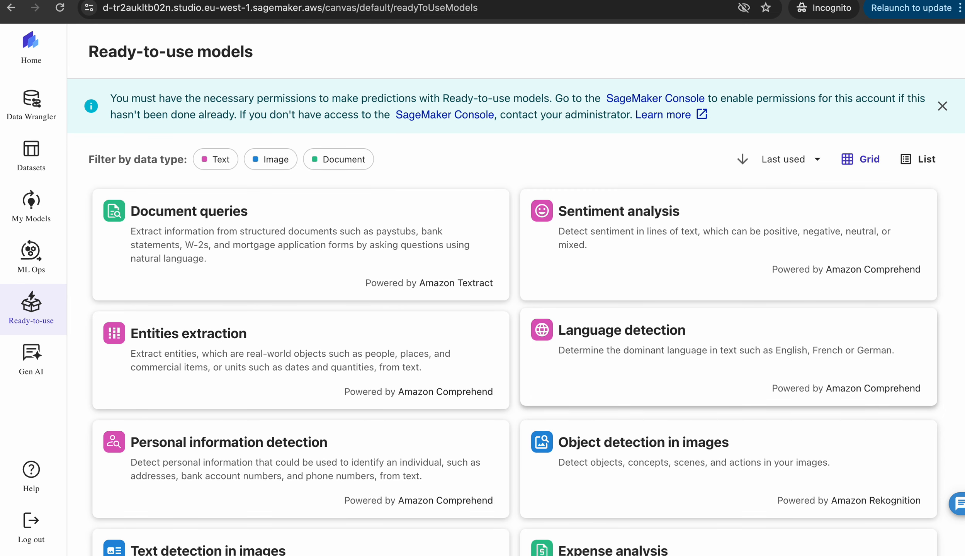
{"action": "scroll", "coordinate": [513, 348], "scroll_direction": "down", "scroll_amount": 1}
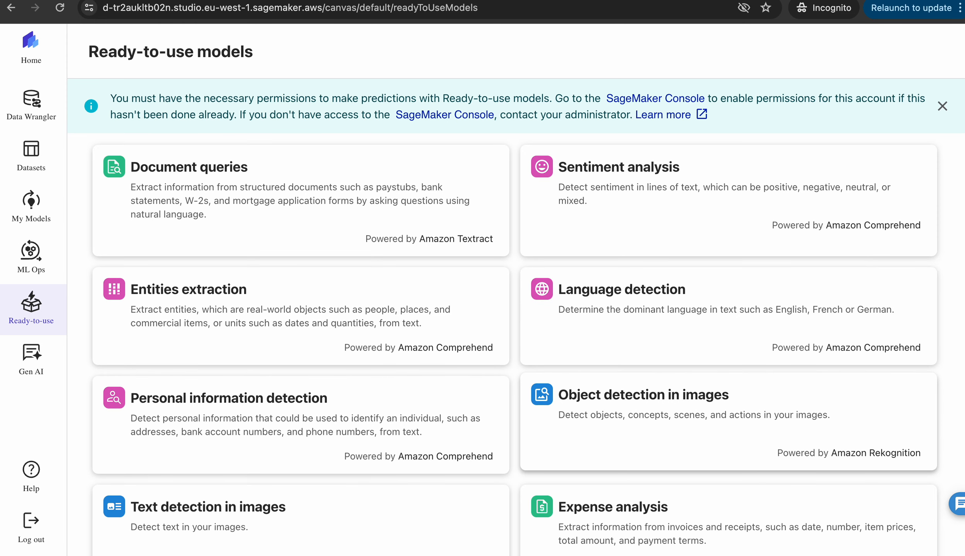
{"action": "scroll", "coordinate": [726, 445], "scroll_direction": "down", "scroll_amount": 4}
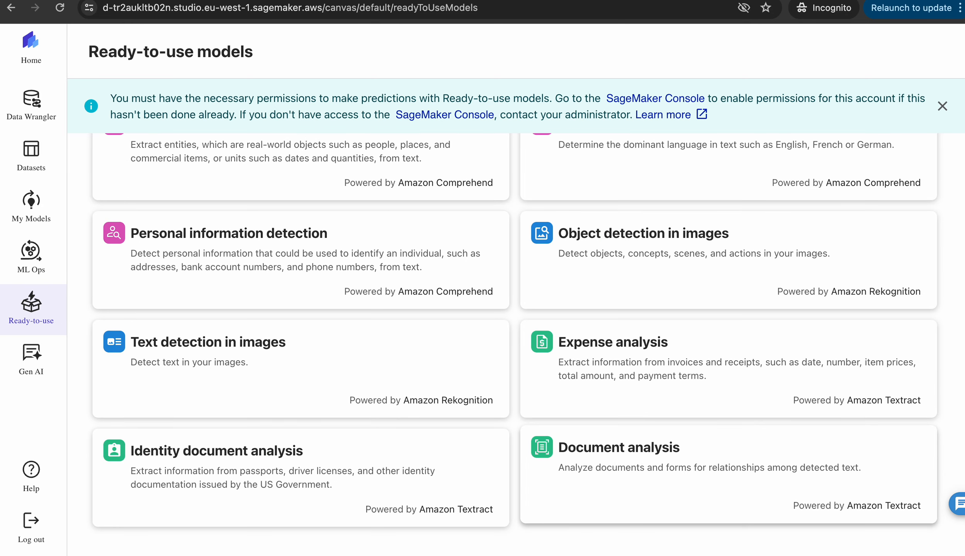
{"action": "scroll", "coordinate": [726, 444], "scroll_direction": "up", "scroll_amount": 9}
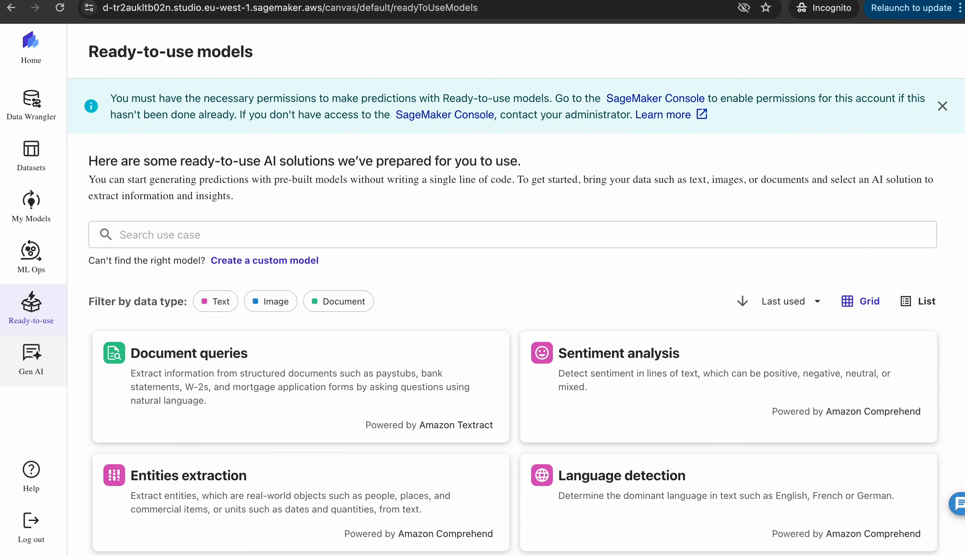
{"action": "left_click", "coordinate": [31, 360]}
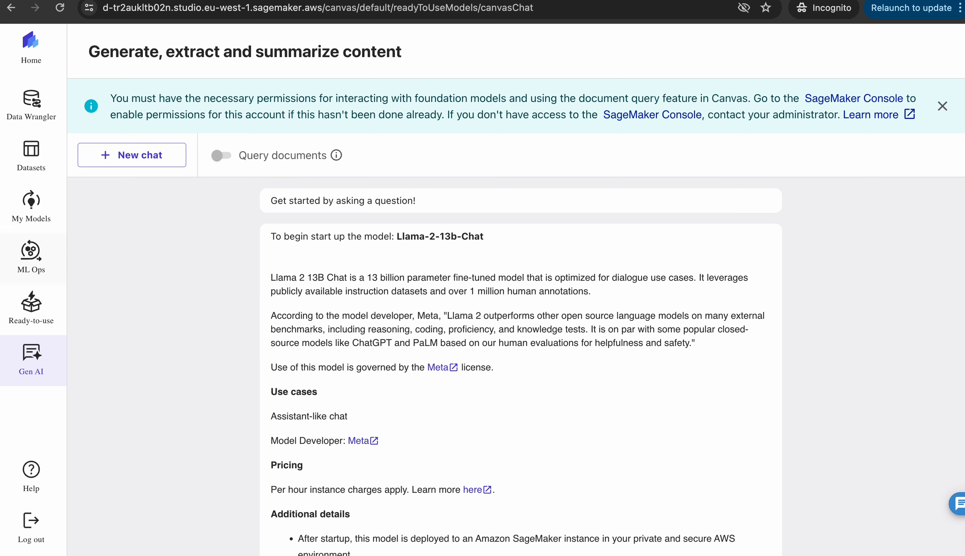
- Create a Data Wrangler data flow named demo-DF
{"action": "left_click", "coordinate": [31, 104]}
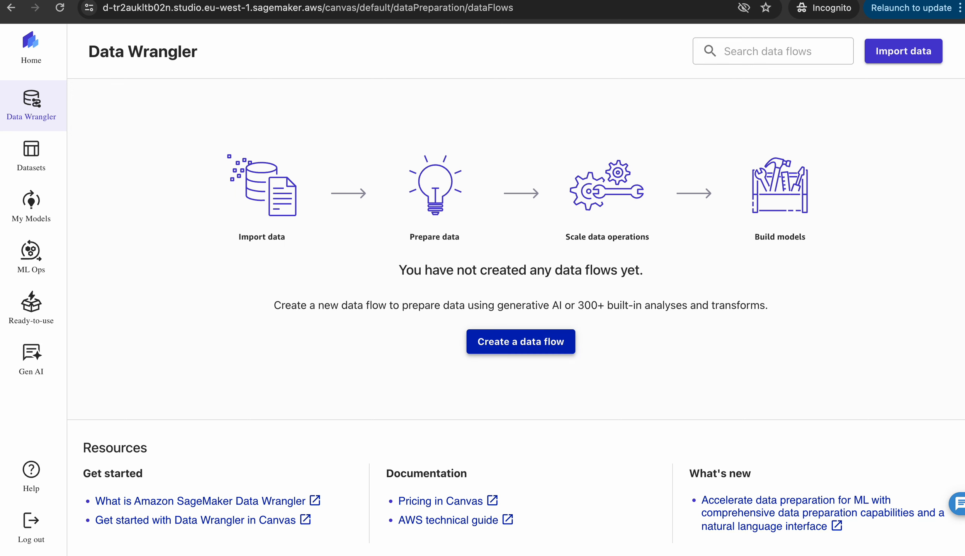
{"action": "left_click", "coordinate": [520, 341]}
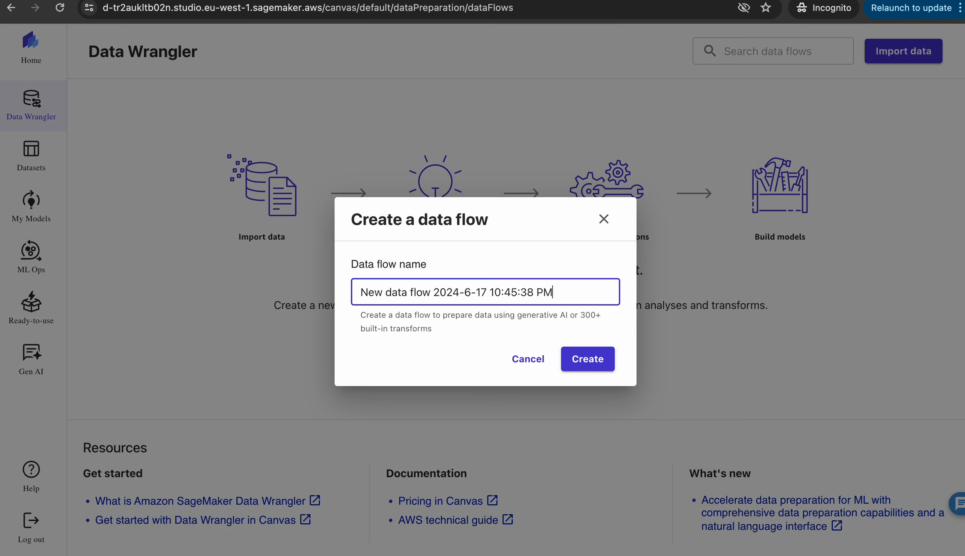
{"action": "key", "text": "super+a"}
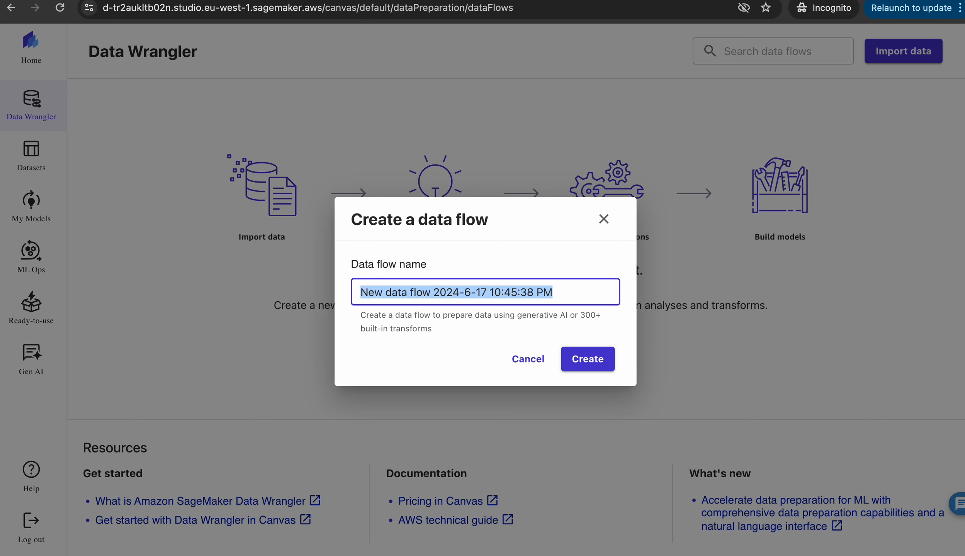
{"action": "type", "text": "demo-w"}
{"action": "key", "text": "BackSpace"}
{"action": "type", "text": "DF"}
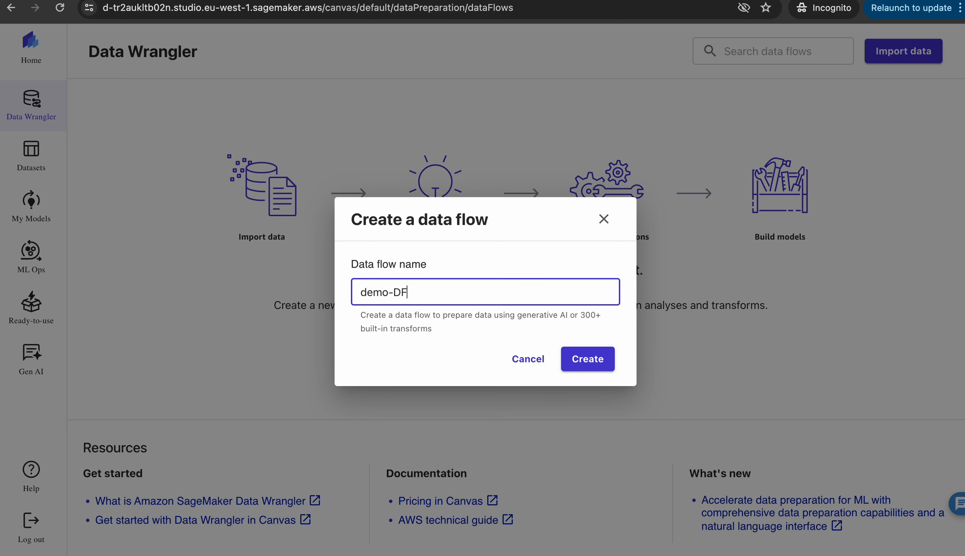
{"action": "left_click", "coordinate": [587, 359]}
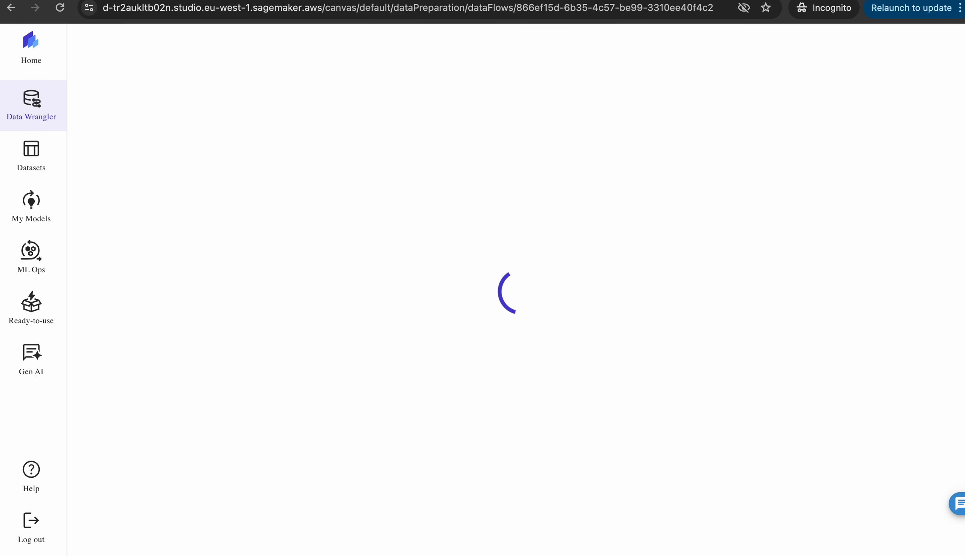
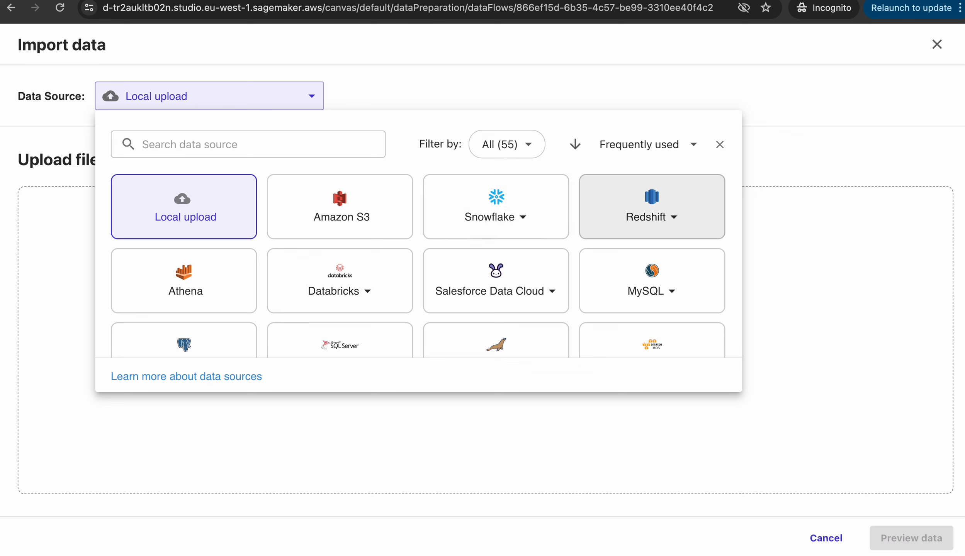
- Choose Amazon S3 as the data source, select hotel_bookings.csv in the demo-sage-wrangler bucket and preview it
{"action": "left_click", "coordinate": [495, 206]}
{"action": "left_click", "coordinate": [495, 207]}
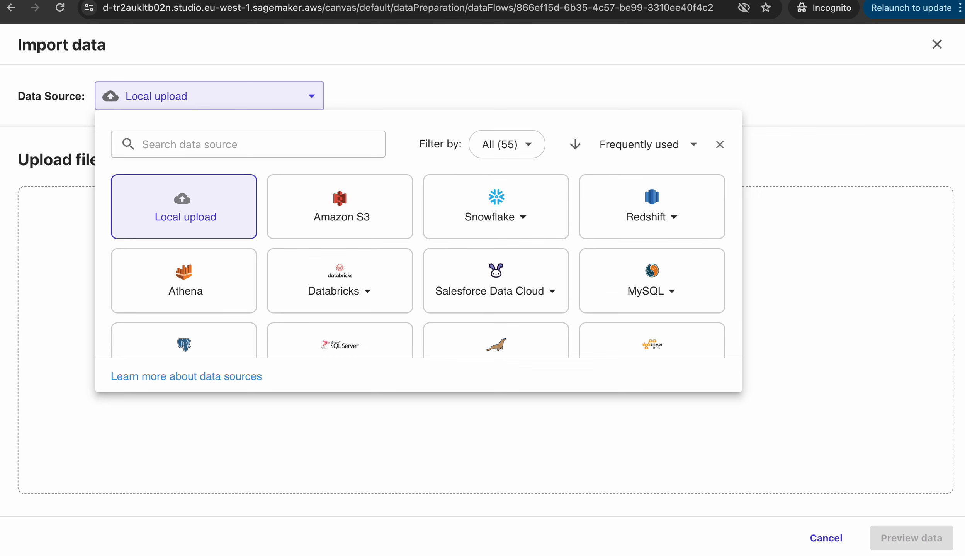
{"action": "scroll", "coordinate": [495, 281], "scroll_direction": "down", "scroll_amount": 2}
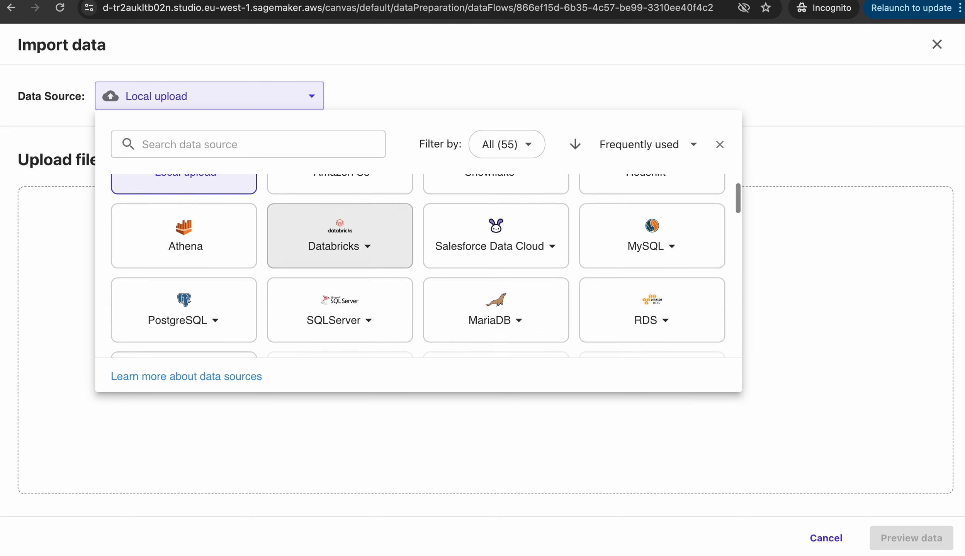
{"action": "scroll", "coordinate": [285, 323], "scroll_direction": "down", "scroll_amount": 5}
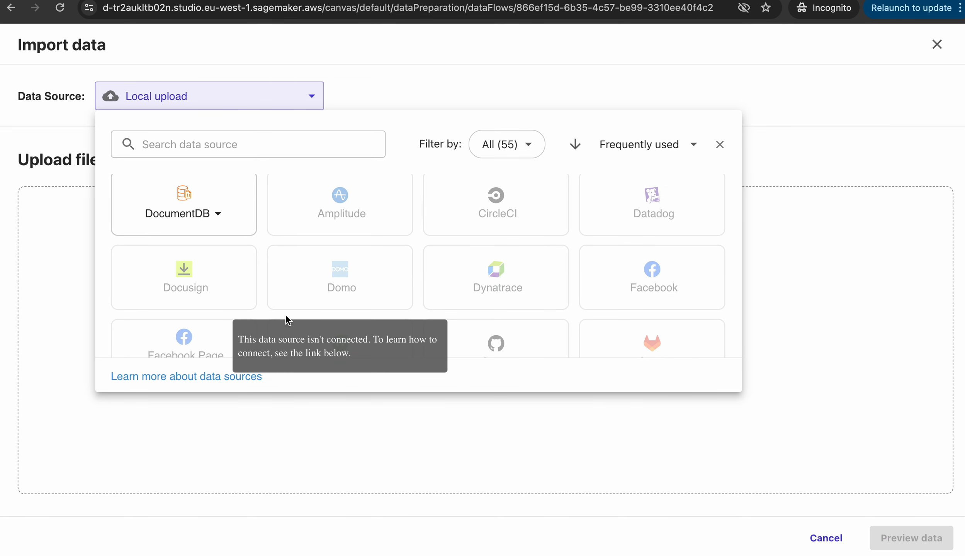
{"action": "scroll", "coordinate": [285, 314], "scroll_direction": "up", "scroll_amount": 5}
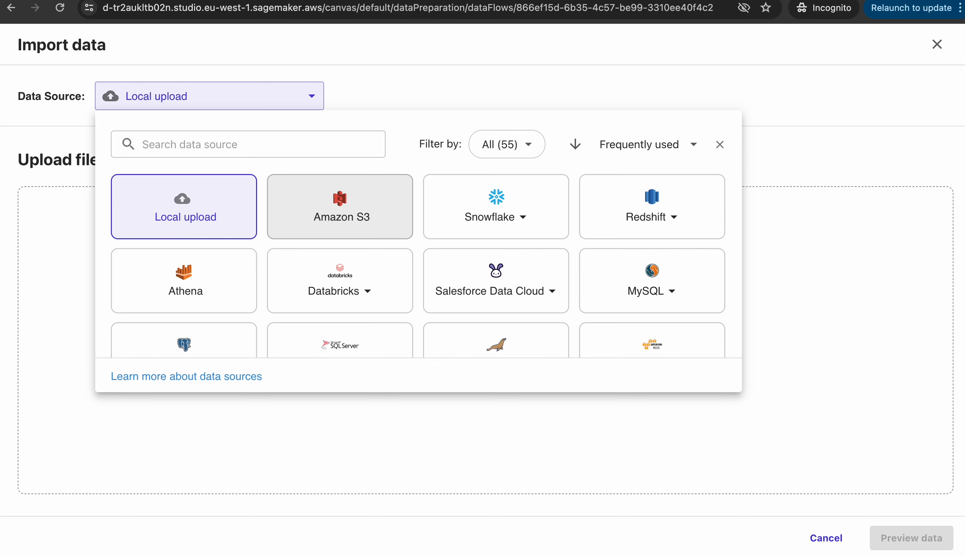
{"action": "left_click", "coordinate": [339, 207]}
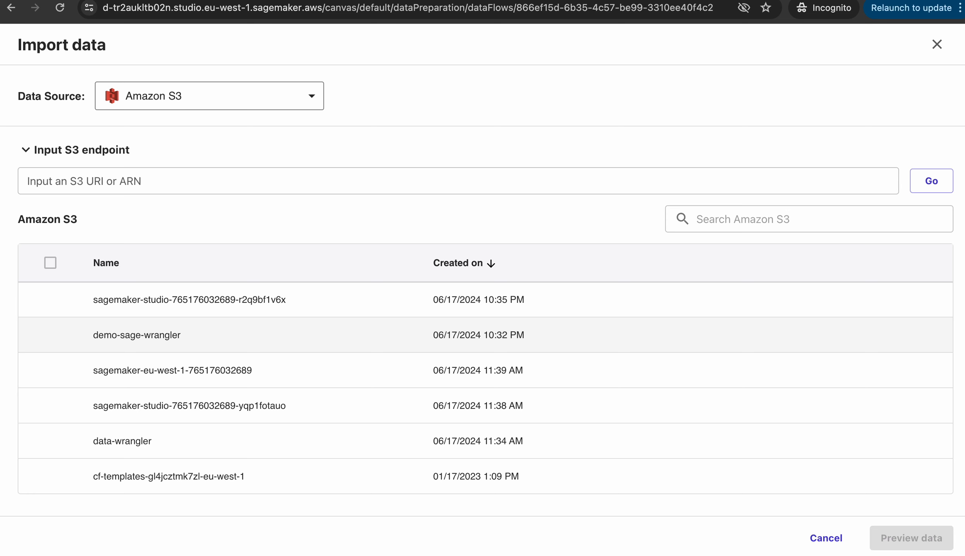
{"action": "left_click", "coordinate": [151, 334]}
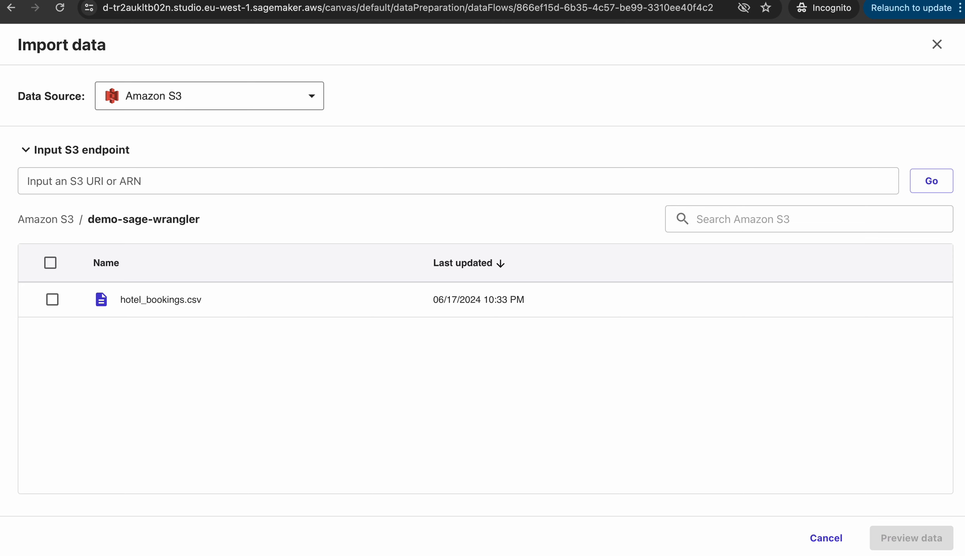
{"action": "left_click", "coordinate": [52, 299]}
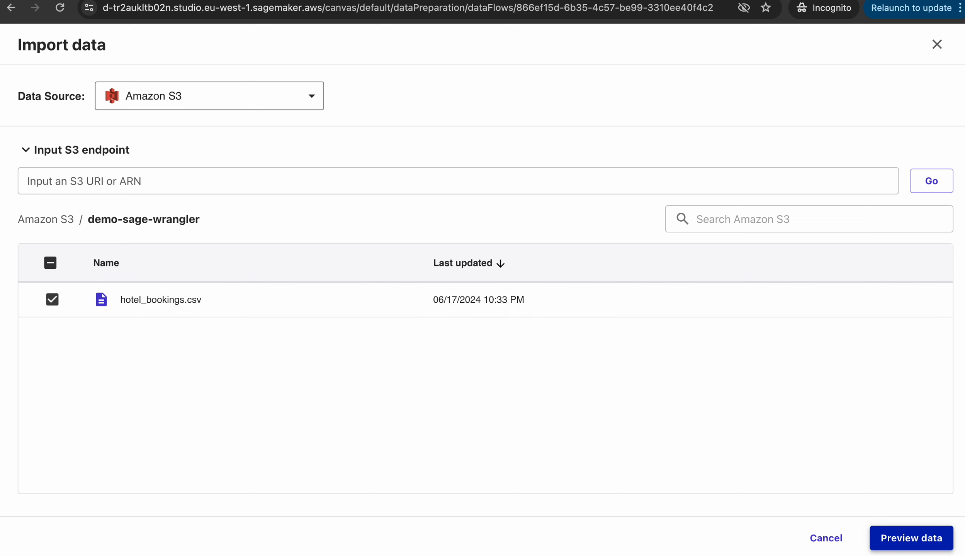
{"action": "left_click", "coordinate": [922, 537]}
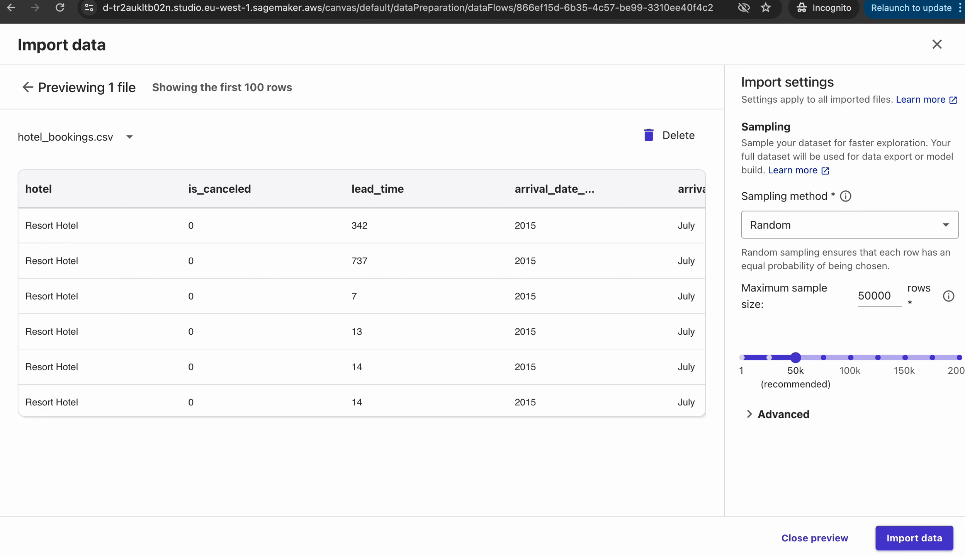
- Try the FirstK, Random and Stratified sampling methods in the import settings to compare their options
{"action": "left_click", "coordinate": [804, 233]}
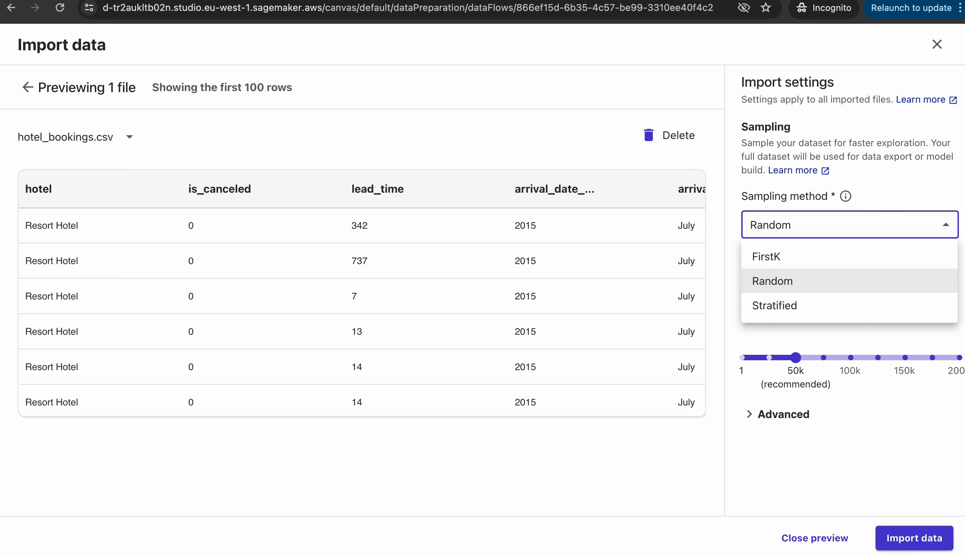
{"action": "left_click", "coordinate": [772, 256]}
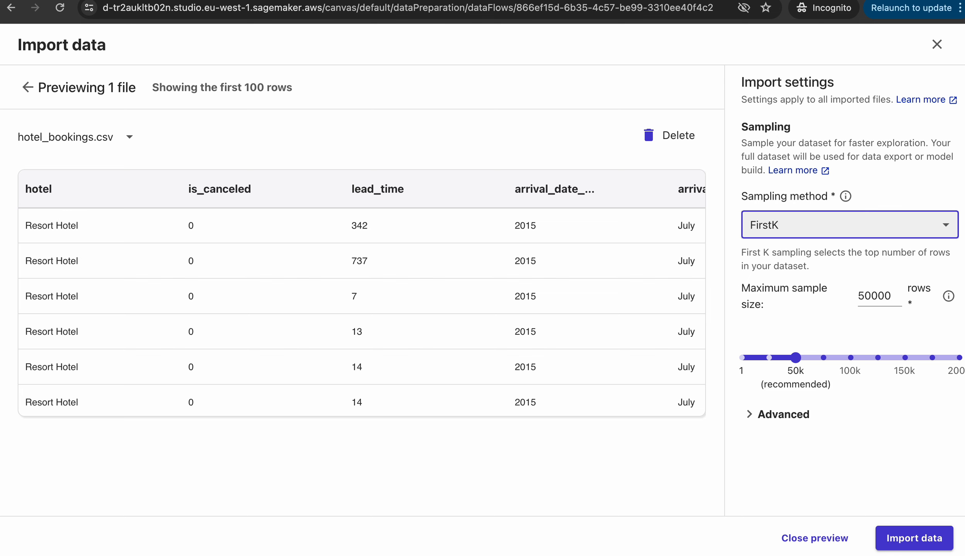
{"action": "left_click", "coordinate": [796, 225]}
{"action": "left_click", "coordinate": [786, 280]}
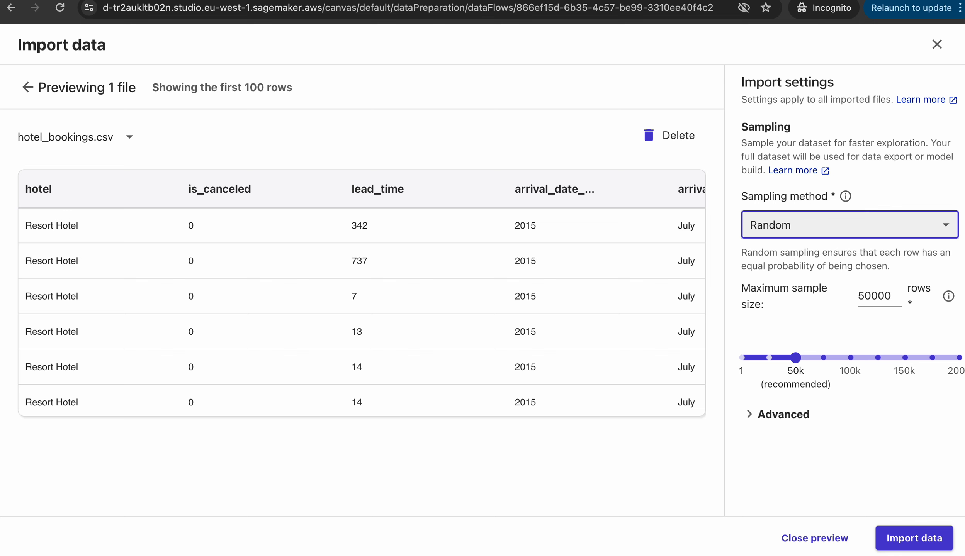
{"action": "left_click", "coordinate": [813, 224]}
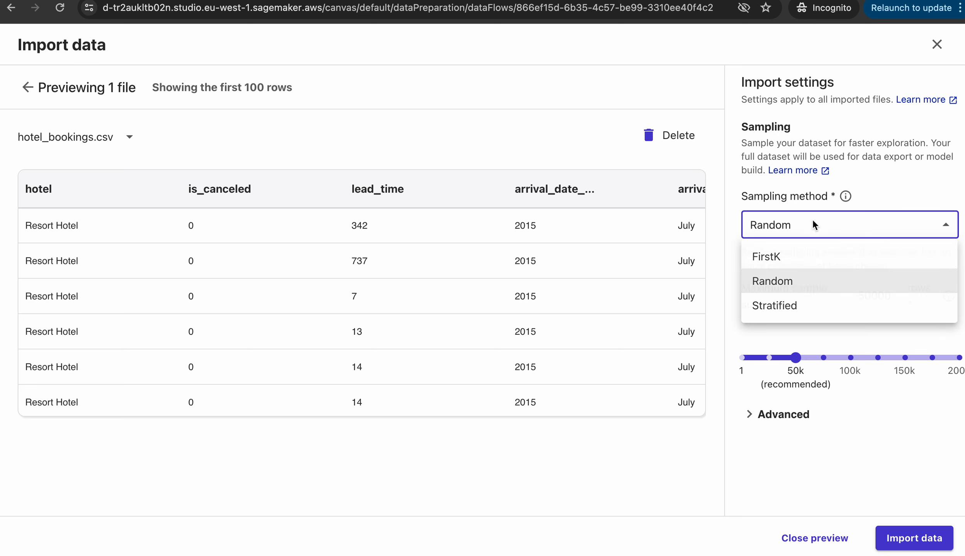
{"action": "left_click", "coordinate": [796, 306]}
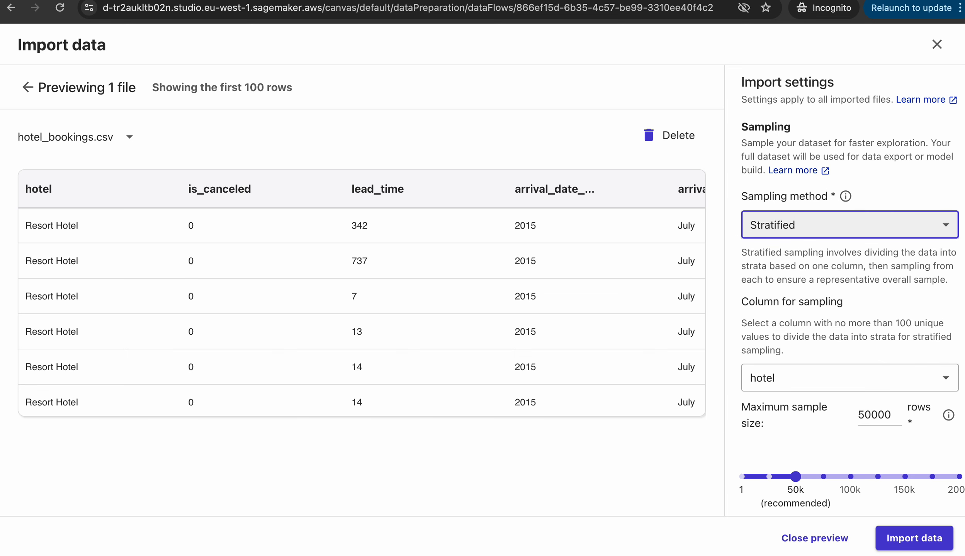
{"action": "scroll", "coordinate": [828, 352], "scroll_direction": "down", "scroll_amount": 1}
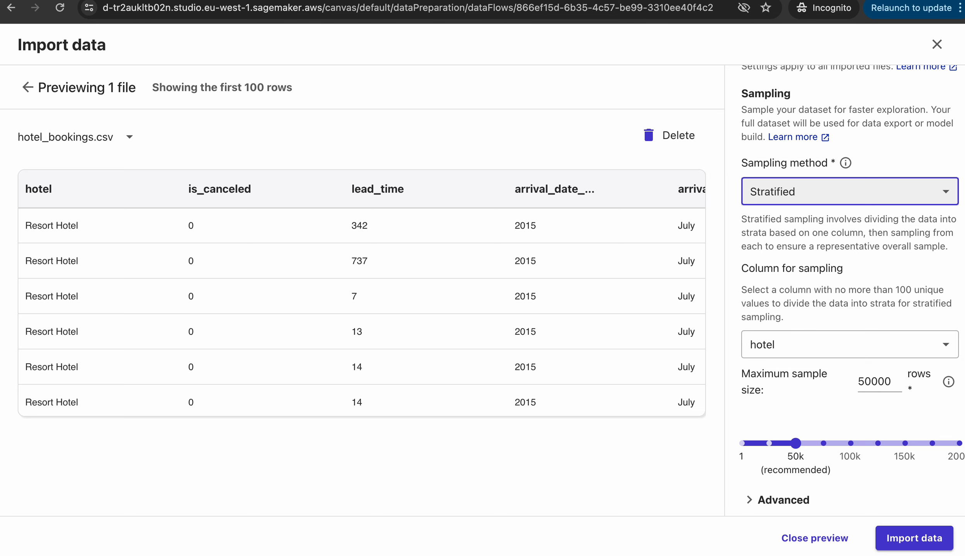
- Set the sampling method to FirstK, import hotel_bookings.csv into the flow and dismiss the data insights suggestion
{"action": "left_click", "coordinate": [849, 192]}
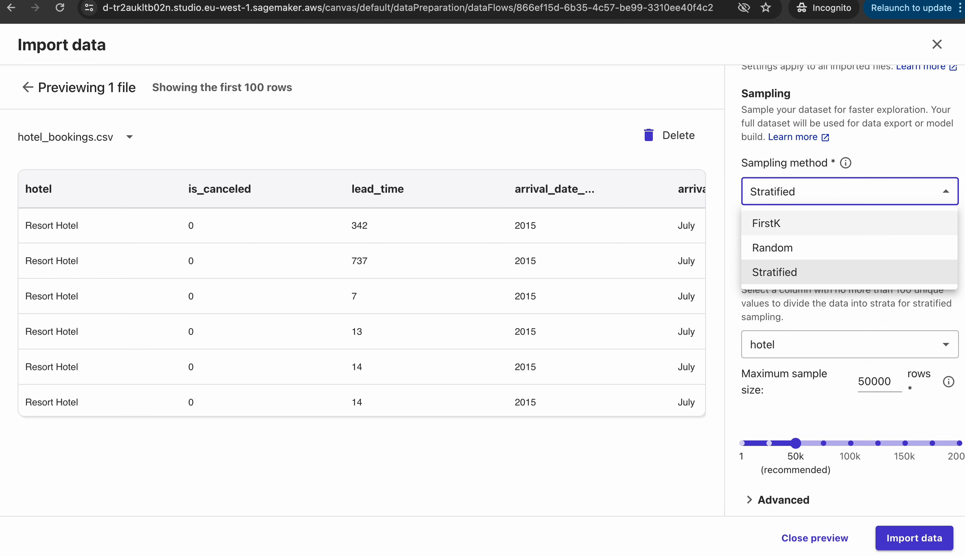
{"action": "left_click", "coordinate": [827, 223]}
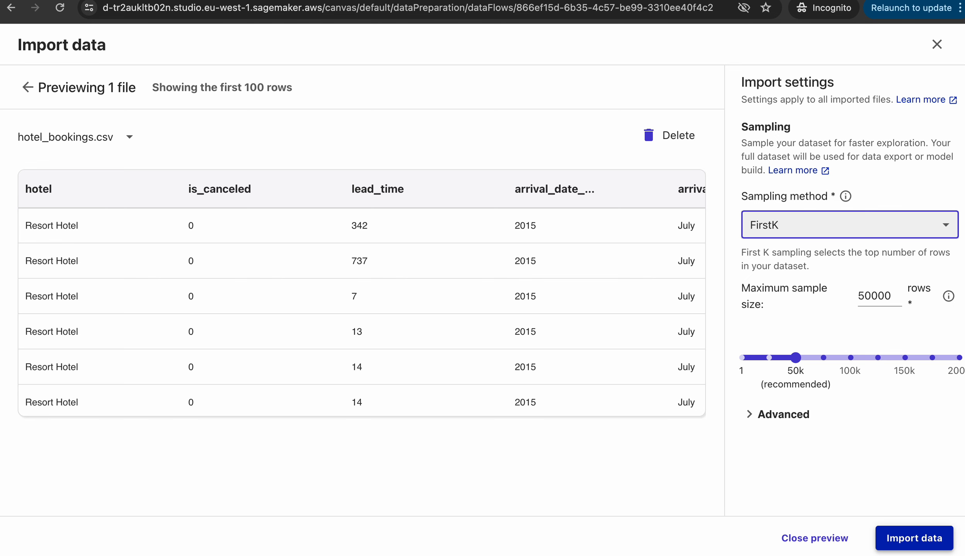
{"action": "left_click", "coordinate": [914, 538]}
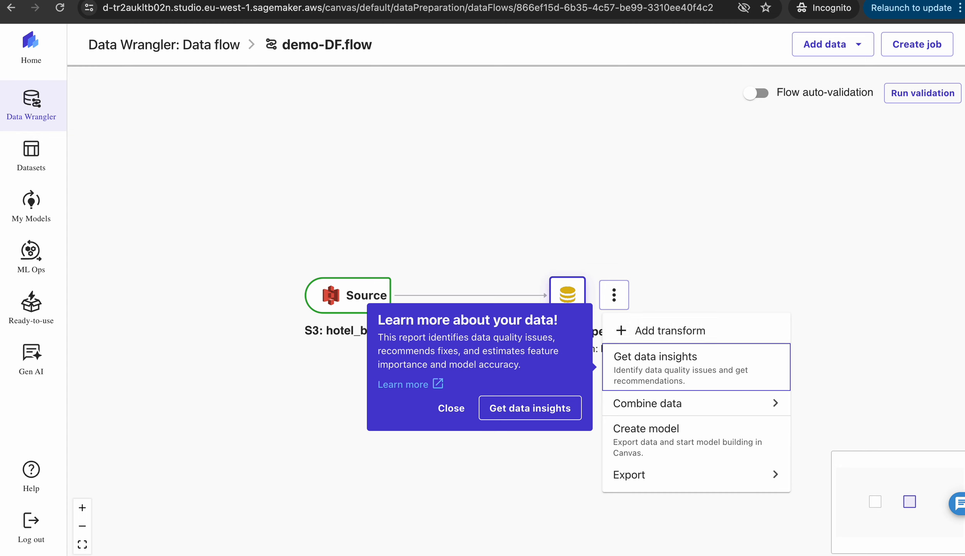
{"action": "left_click", "coordinate": [600, 256]}
{"action": "scroll", "coordinate": [600, 257], "scroll_direction": "down", "scroll_amount": 1}
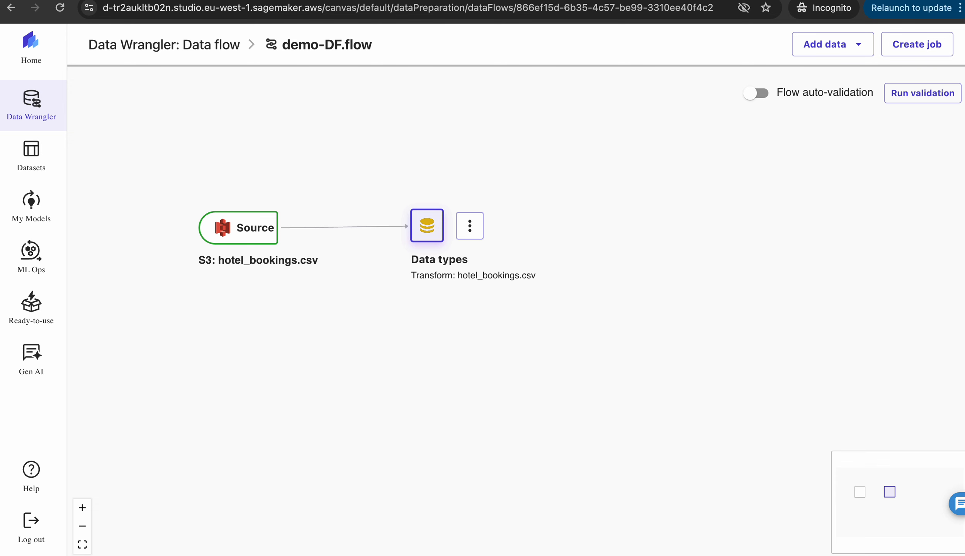
- Look through the Data types node's data, analyses and S3 Source details, then return to the demo-DF flow
{"action": "left_click", "coordinate": [469, 225]}
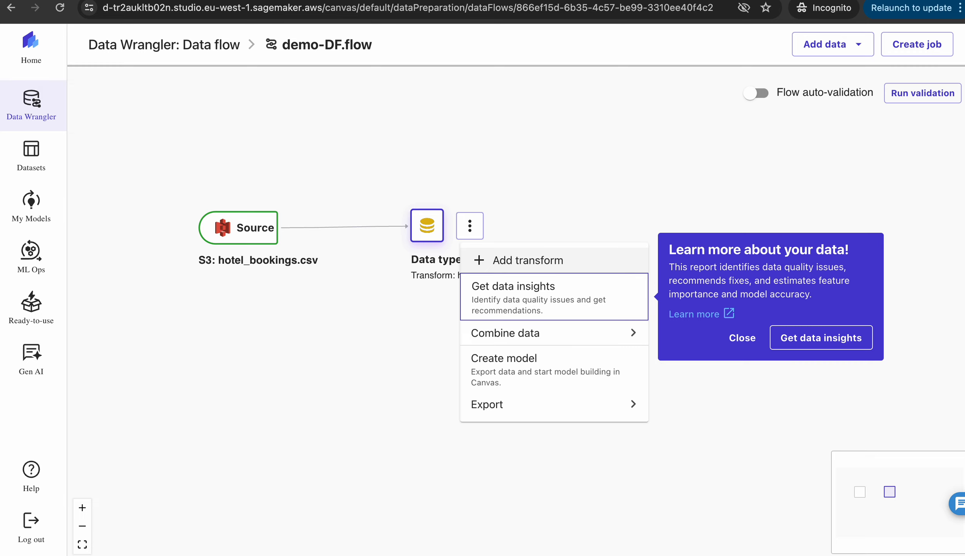
{"action": "left_click", "coordinate": [528, 260]}
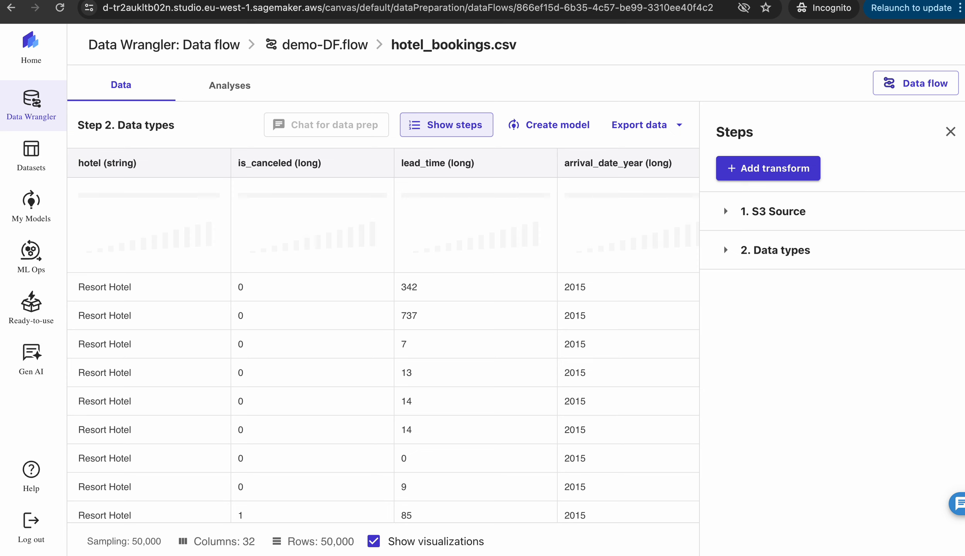
{"action": "left_click", "coordinate": [229, 85]}
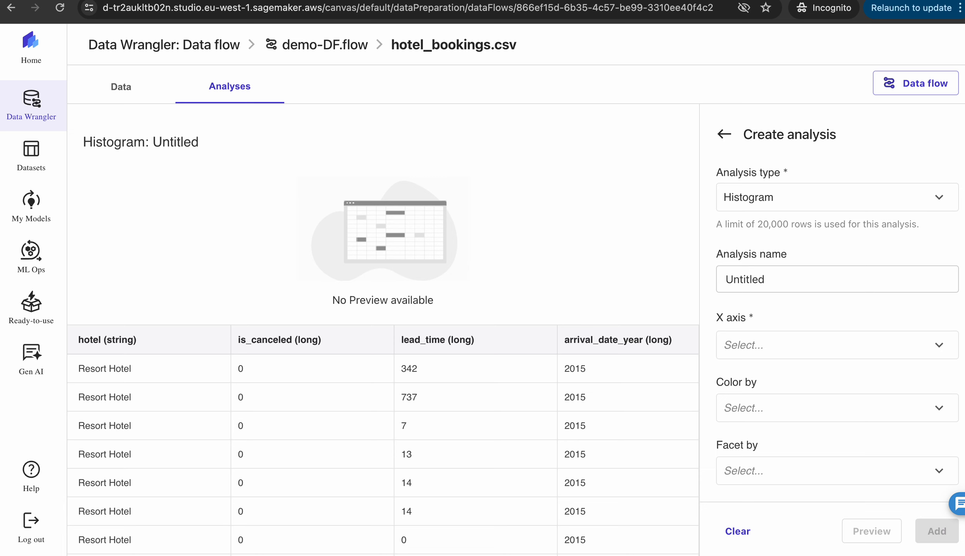
{"action": "left_click", "coordinate": [121, 87]}
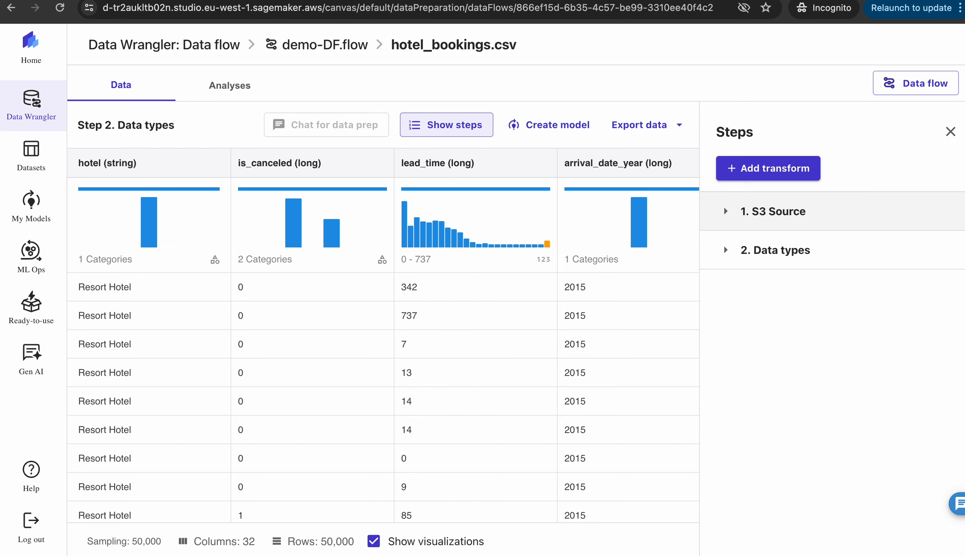
{"action": "left_click", "coordinate": [724, 206]}
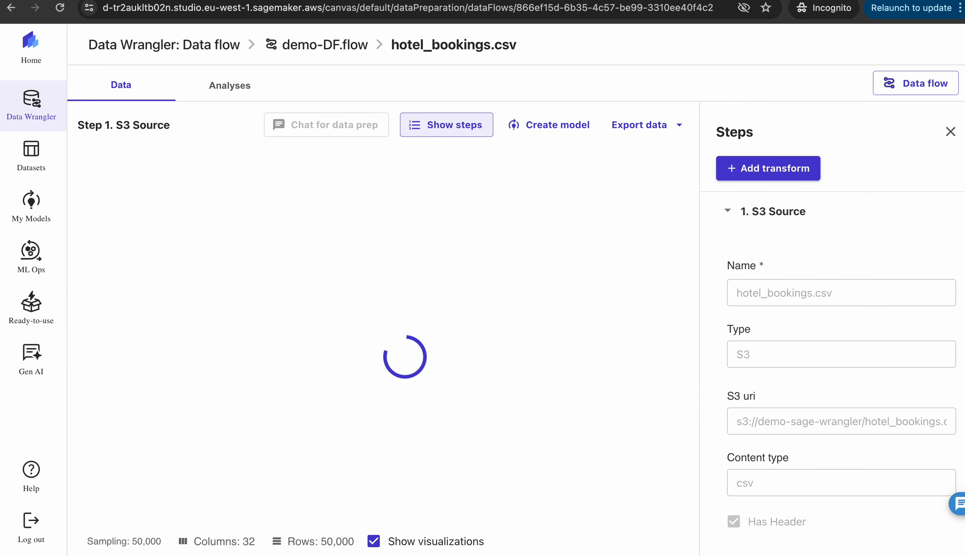
{"action": "left_click", "coordinate": [724, 206]}
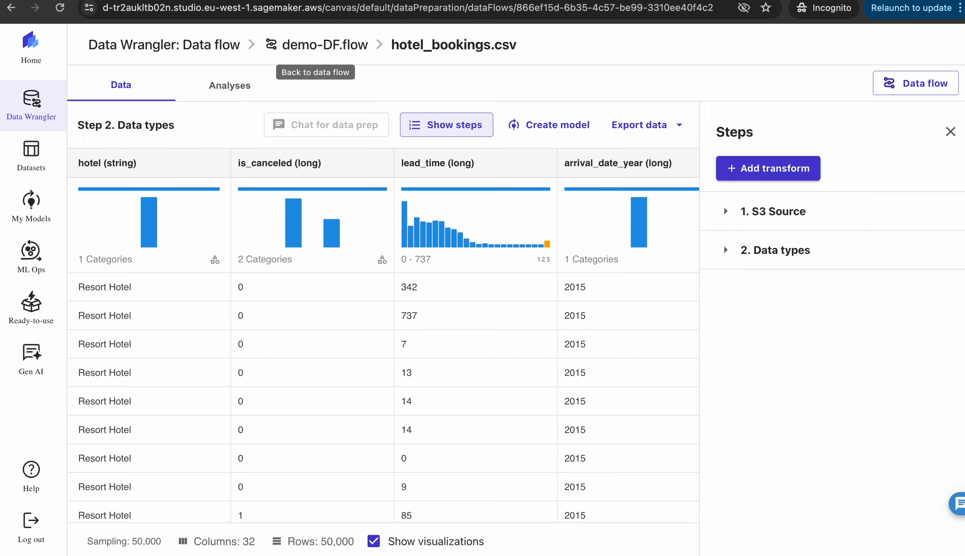
{"action": "left_click", "coordinate": [325, 46]}
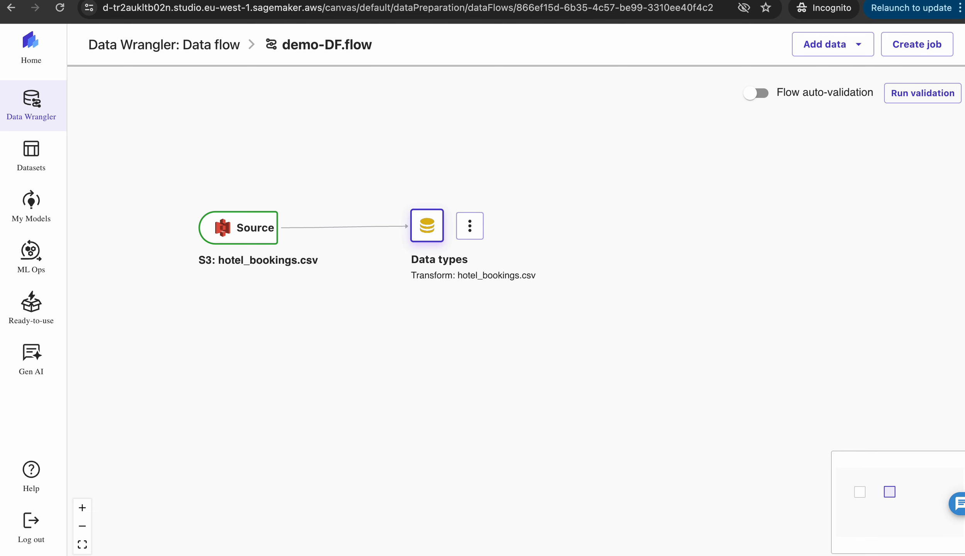
- Open the Data types node's transform view and examine the column distributions from hotel to the arrival date columns
{"action": "left_click", "coordinate": [470, 226]}
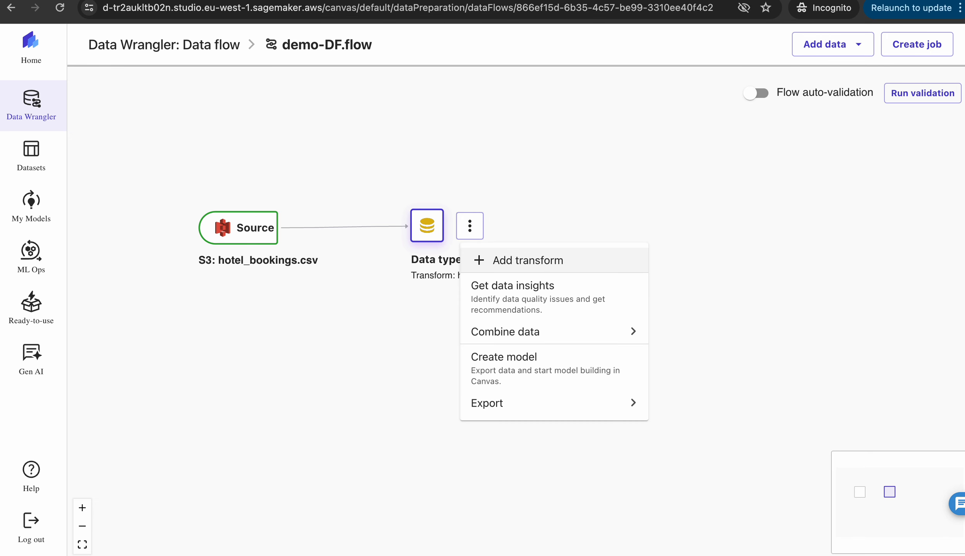
{"action": "left_click", "coordinate": [526, 261]}
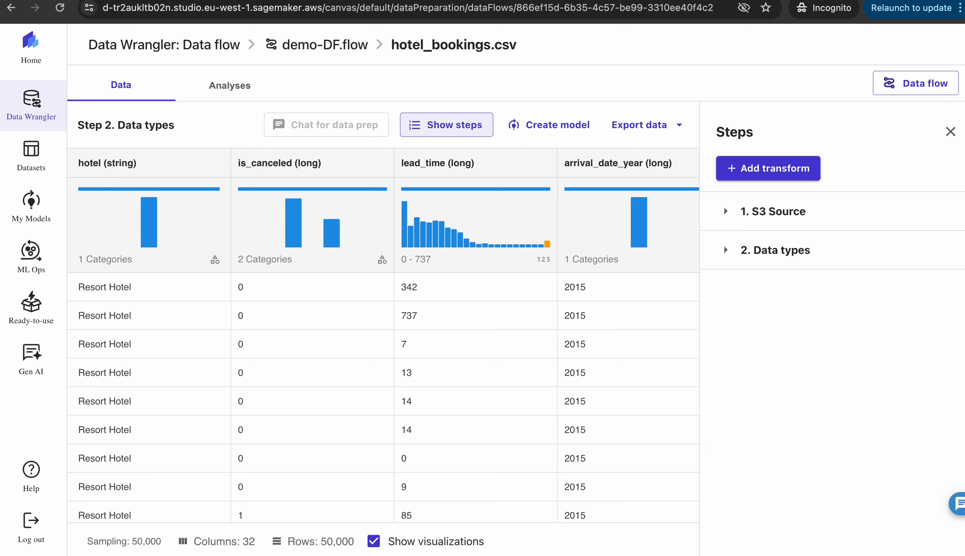
{"action": "scroll", "coordinate": [382, 336], "scroll_direction": "right", "scroll_amount": 8}
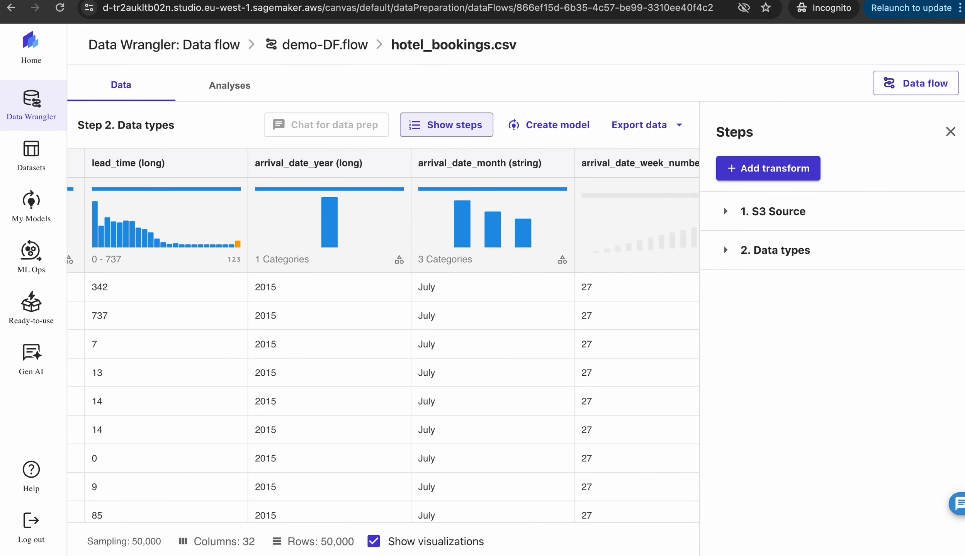
{"action": "scroll", "coordinate": [383, 336], "scroll_direction": "right", "scroll_amount": 4}
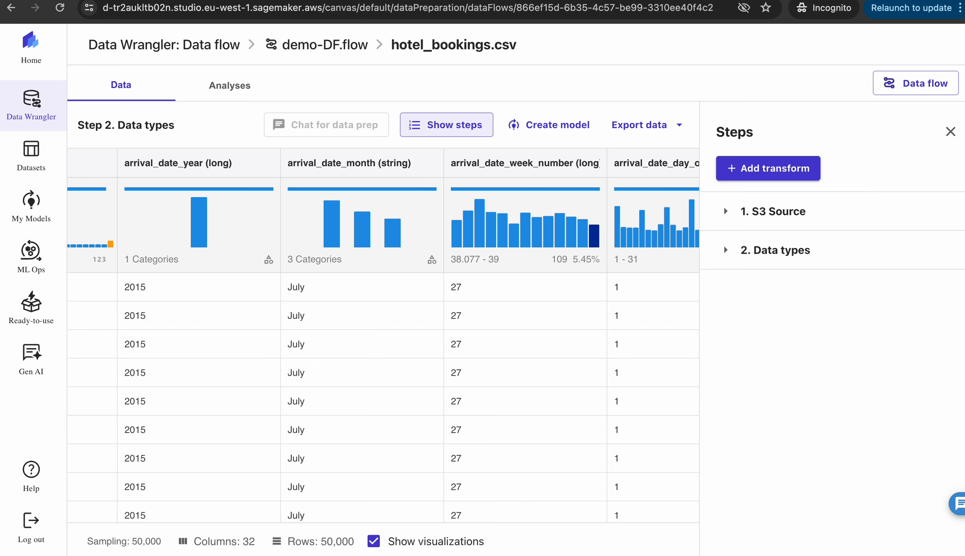
{"action": "scroll", "coordinate": [382, 336], "scroll_direction": "left", "scroll_amount": 10}
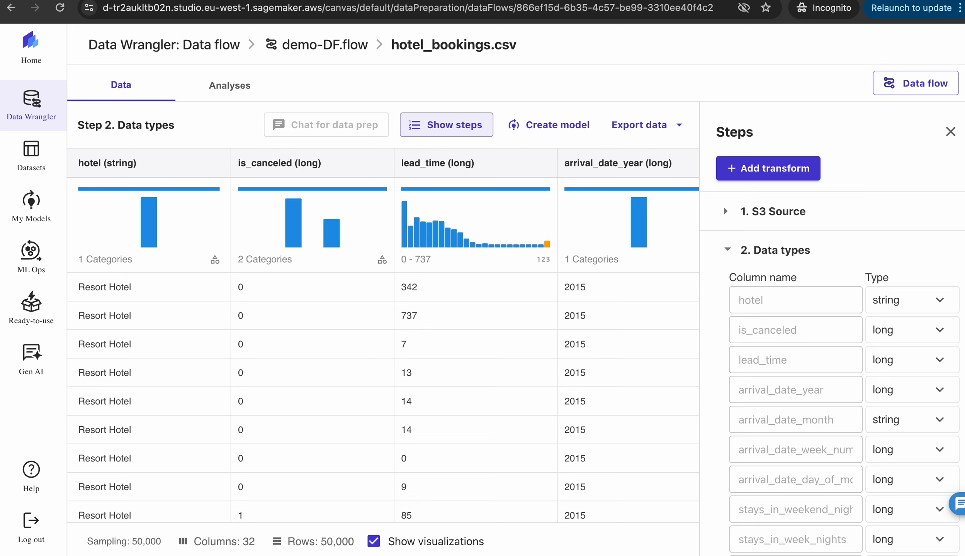
{"action": "left_click", "coordinate": [939, 330]}
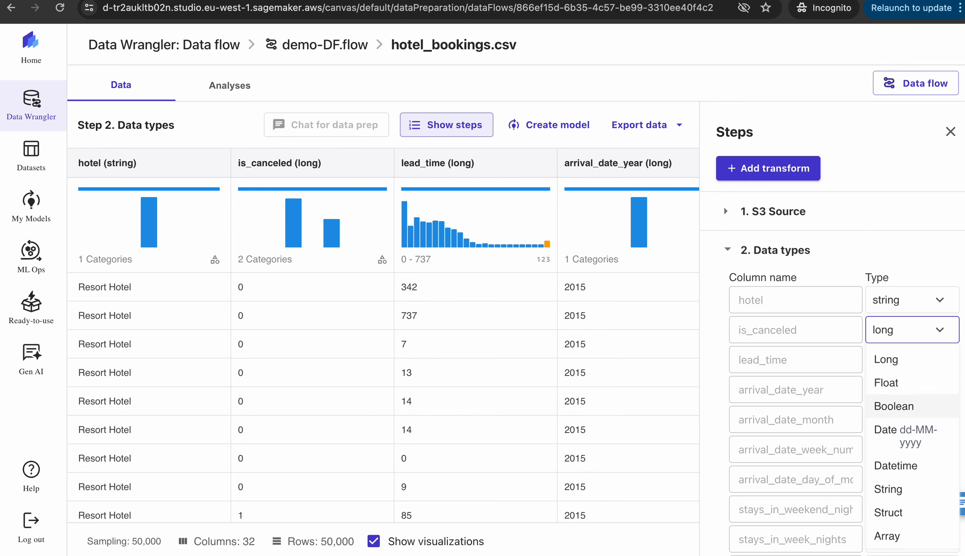
{"action": "left_click", "coordinate": [893, 406]}
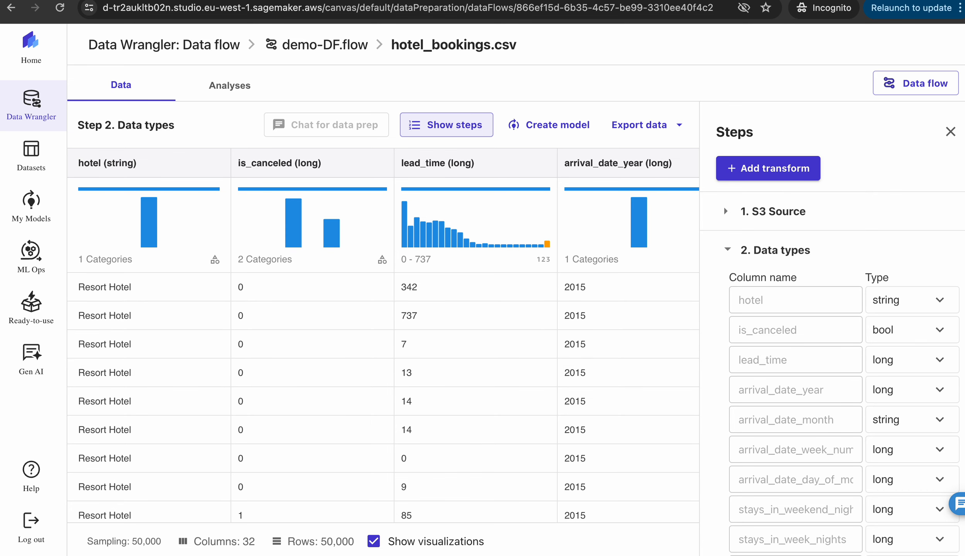
{"action": "scroll", "coordinate": [842, 409], "scroll_direction": "down", "scroll_amount": 6}
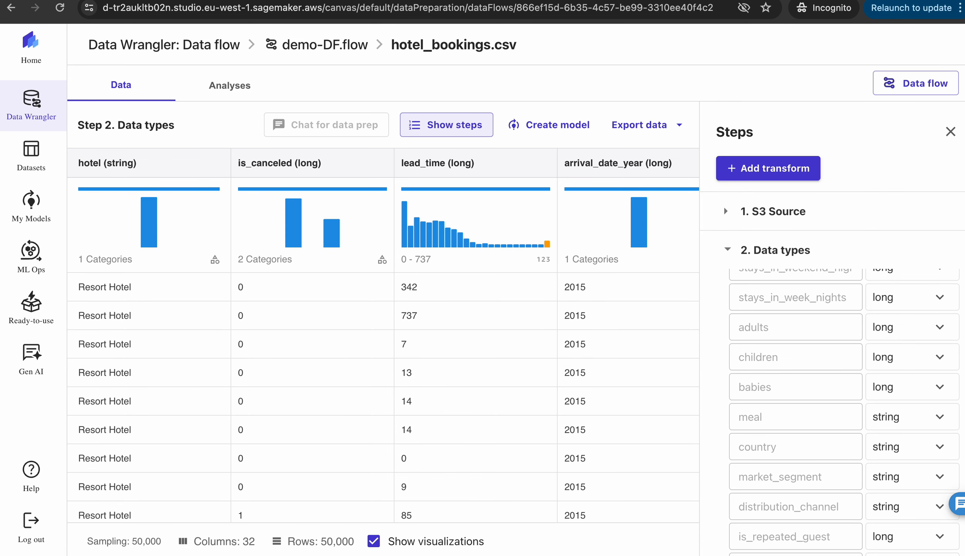
{"action": "left_click", "coordinate": [728, 250]}
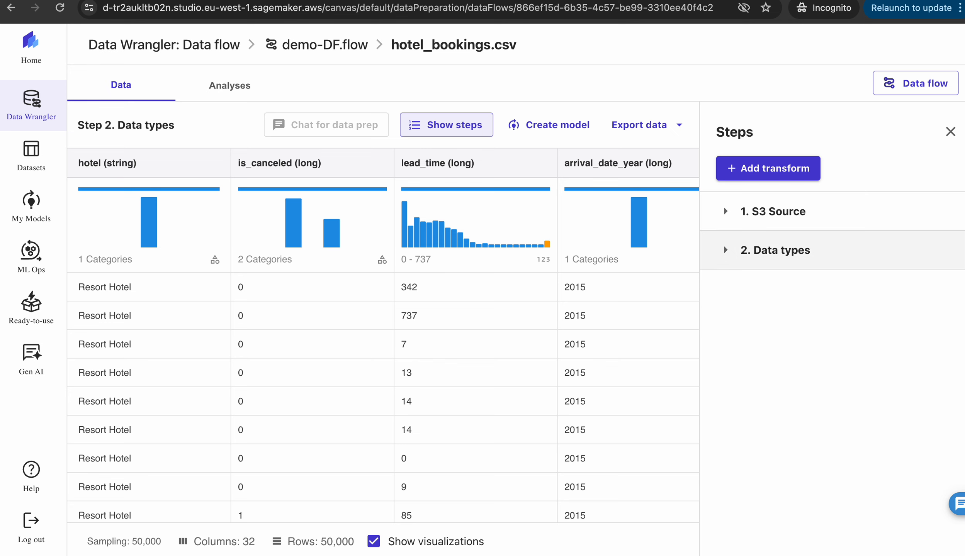
- Change the is_canceled column's type to Boolean in the Data types step, preview the change and update the step
{"action": "left_click", "coordinate": [726, 250]}
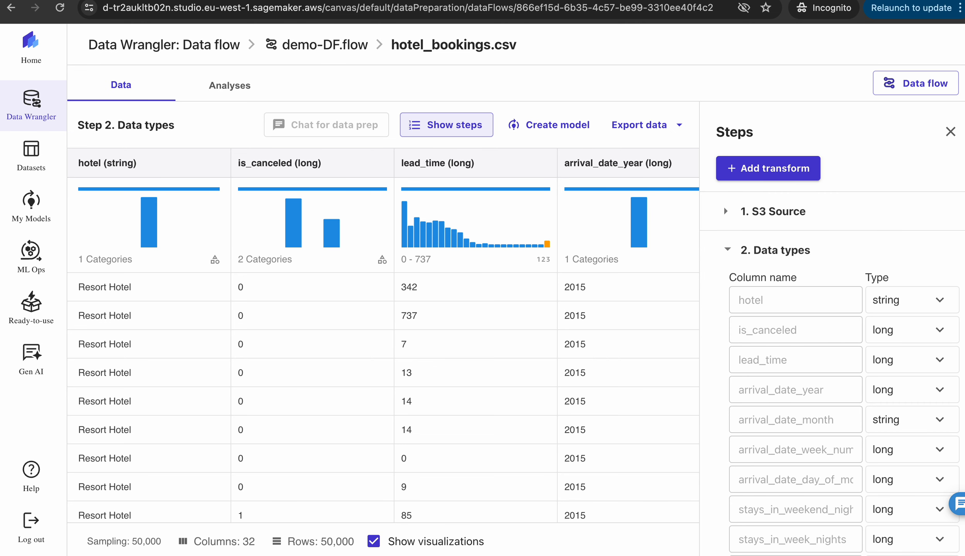
{"action": "left_click", "coordinate": [938, 330]}
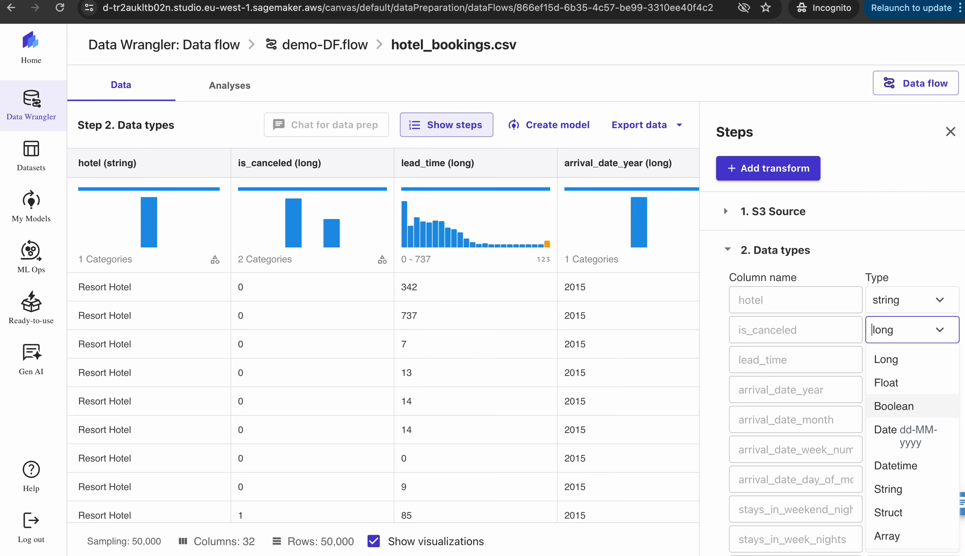
{"action": "left_click", "coordinate": [902, 409]}
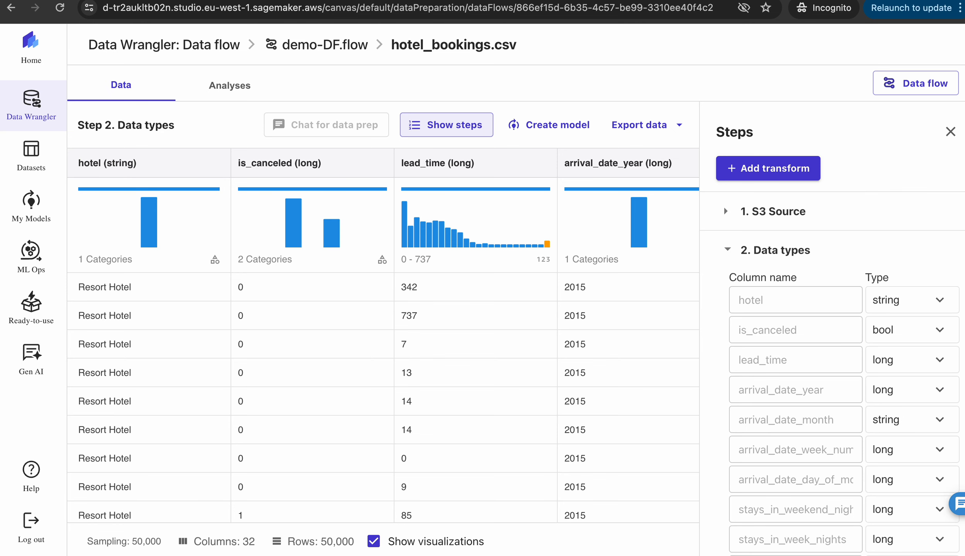
{"action": "scroll", "coordinate": [902, 411], "scroll_direction": "down", "scroll_amount": 3}
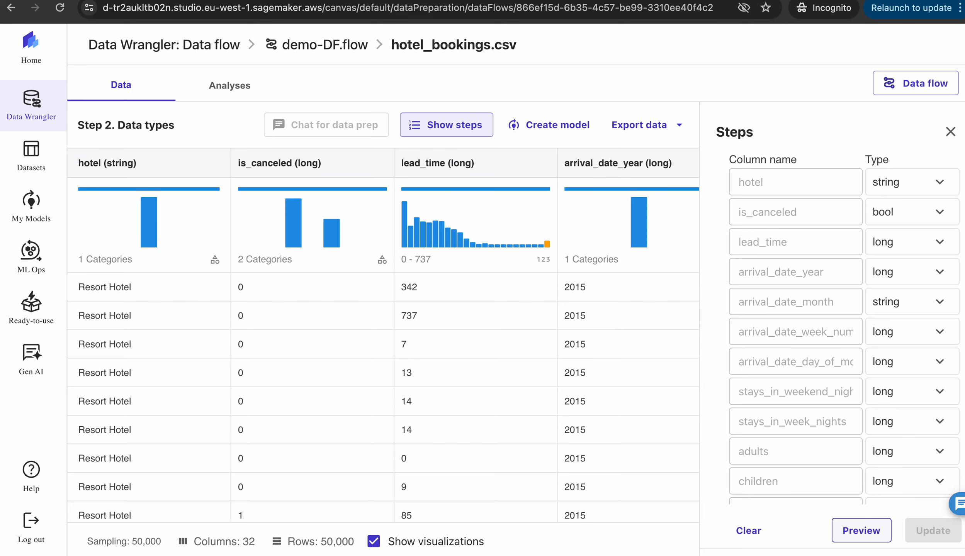
{"action": "left_click", "coordinate": [864, 530]}
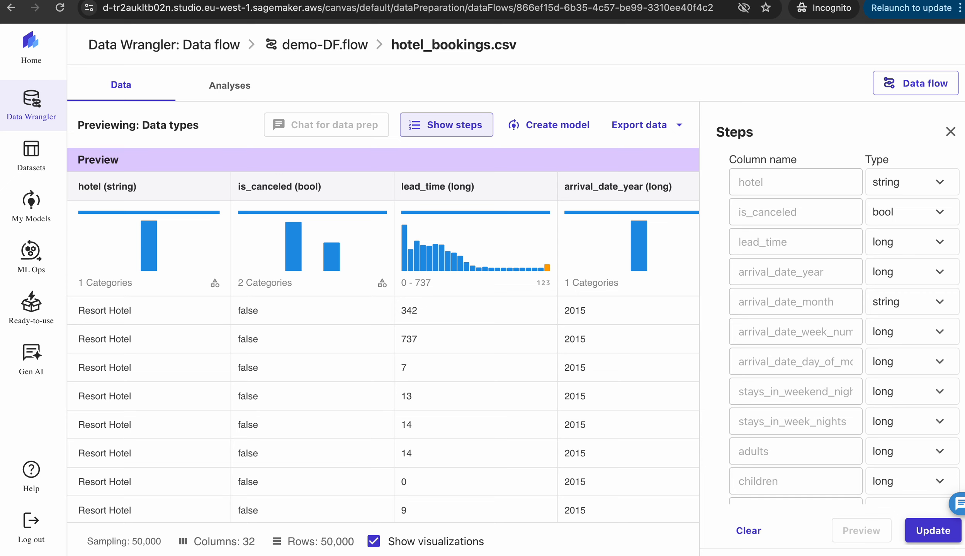
{"action": "left_click", "coordinate": [930, 531]}
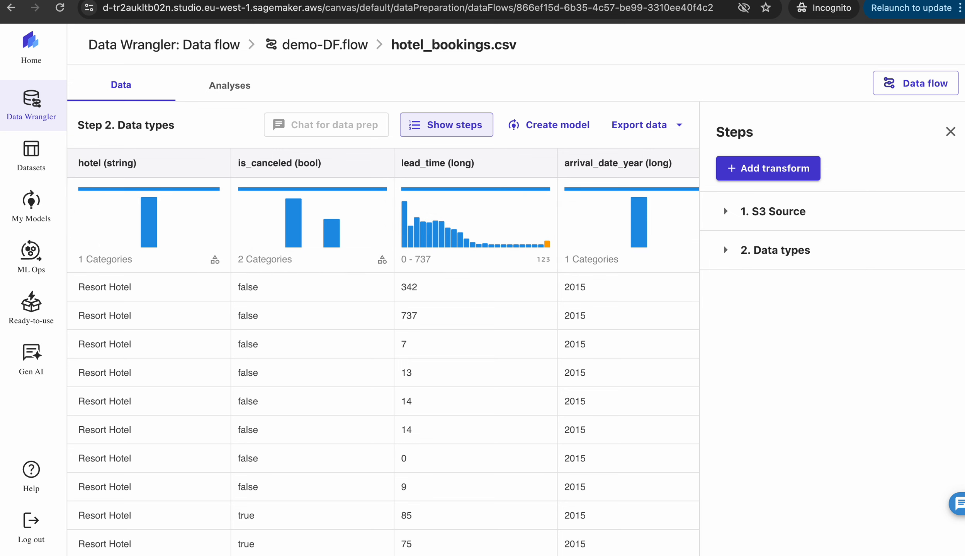
- Start a Data Quality And Insights Report analysis for hotel_bookings.csv and name it DQI
{"action": "left_click", "coordinate": [229, 85]}
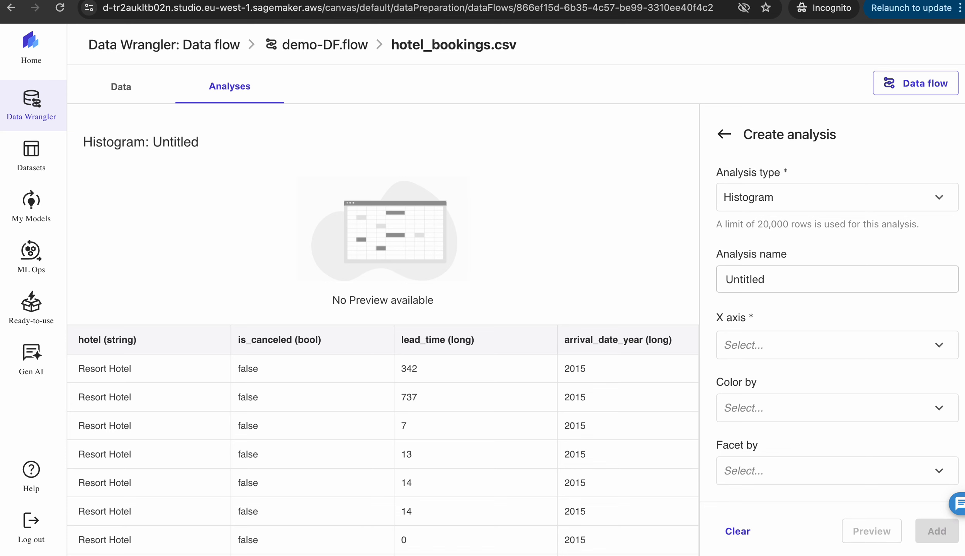
{"action": "left_click", "coordinate": [836, 197]}
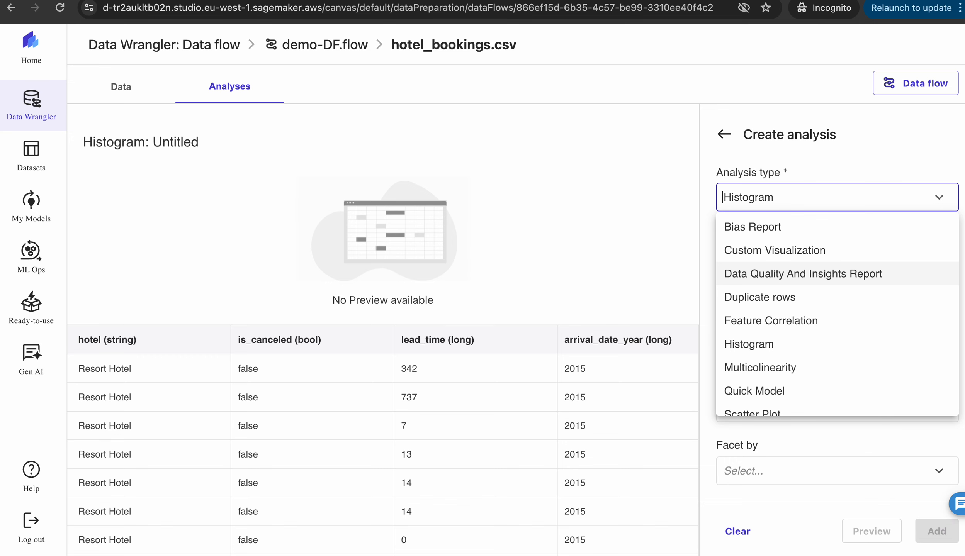
{"action": "left_click", "coordinate": [853, 281]}
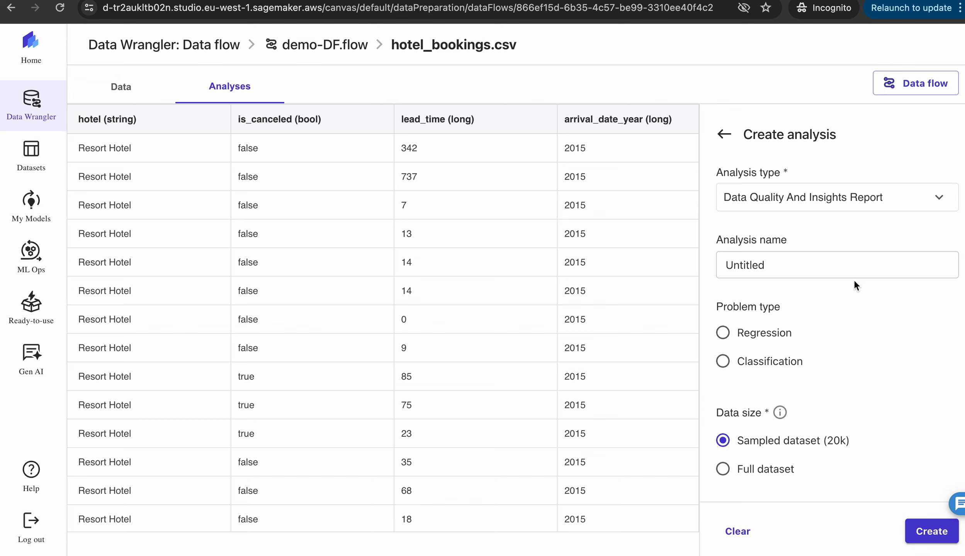
{"action": "left_click", "coordinate": [853, 275]}
{"action": "key", "text": "ctrl+a"}
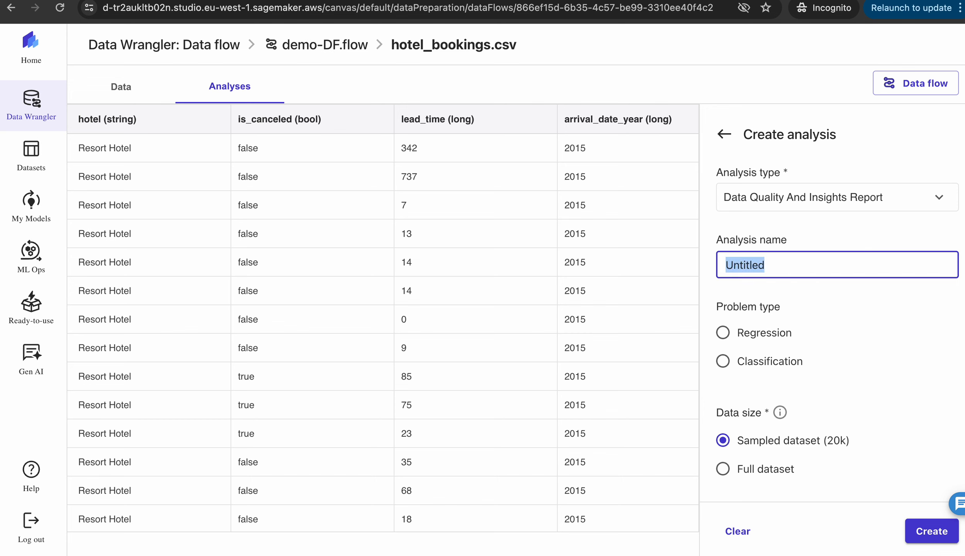
{"action": "type", "text": "DQ"}
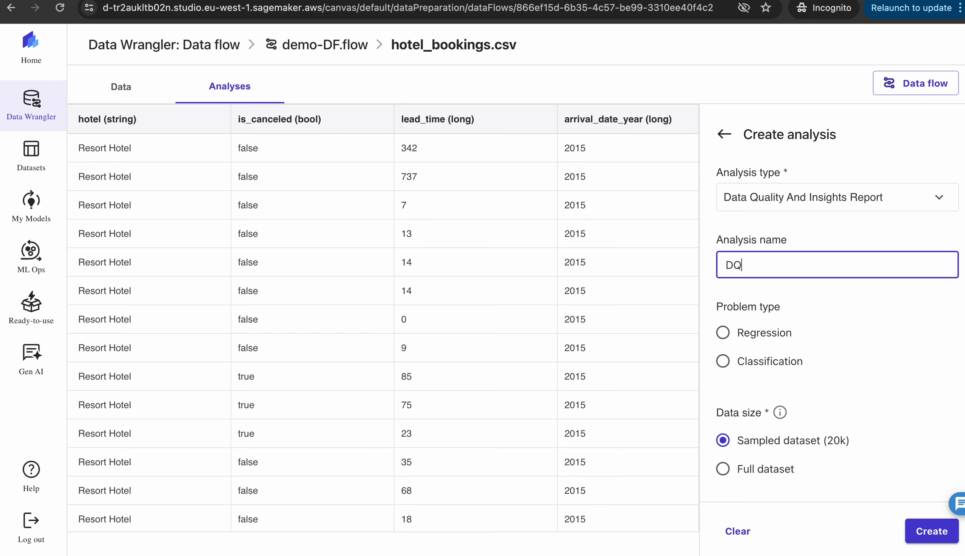
{"action": "type", "text": "I"}
- Set the problem type to Classification with is_canceled as the target column and create the report on the 20k sampled dataset
{"action": "left_click", "coordinate": [722, 361]}
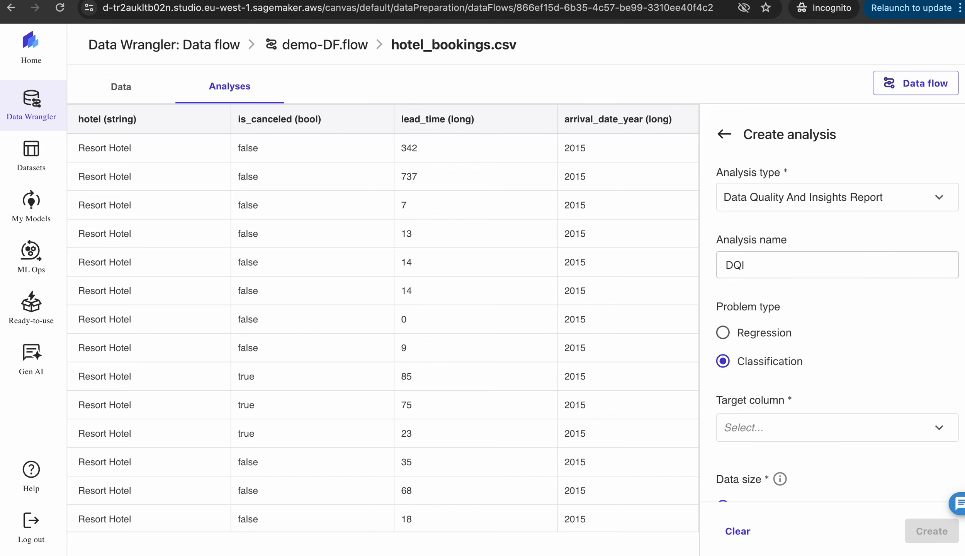
{"action": "scroll", "coordinate": [836, 319], "scroll_direction": "down", "scroll_amount": 2}
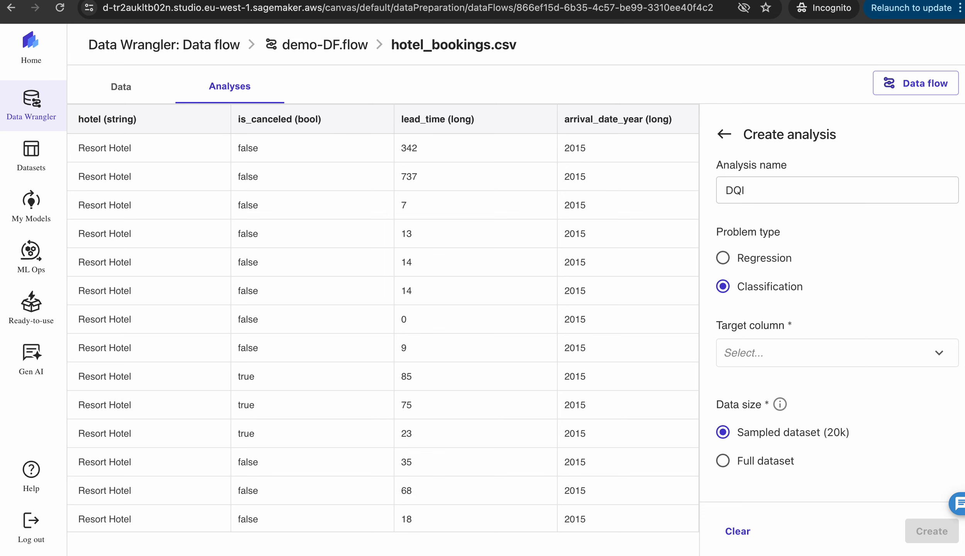
{"action": "left_click", "coordinate": [837, 353]}
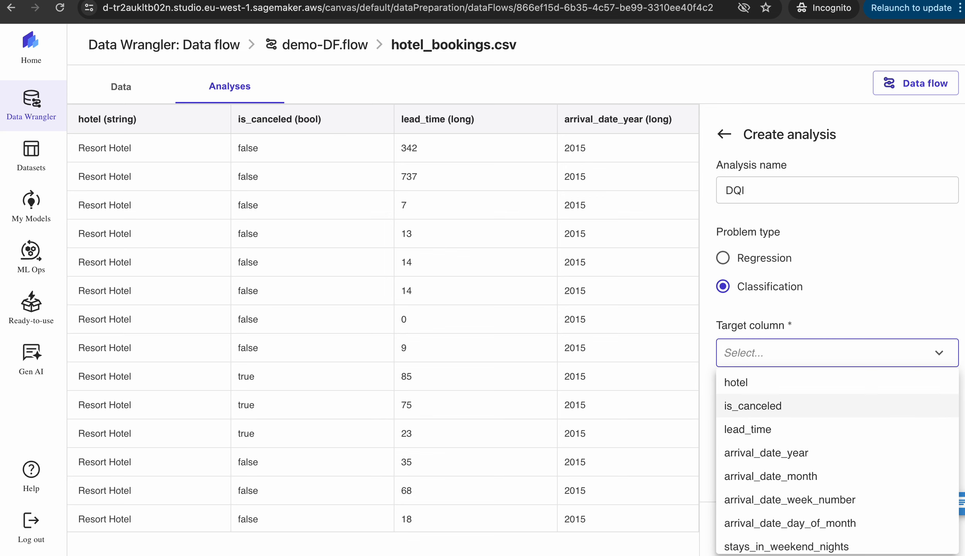
{"action": "left_click", "coordinate": [757, 408]}
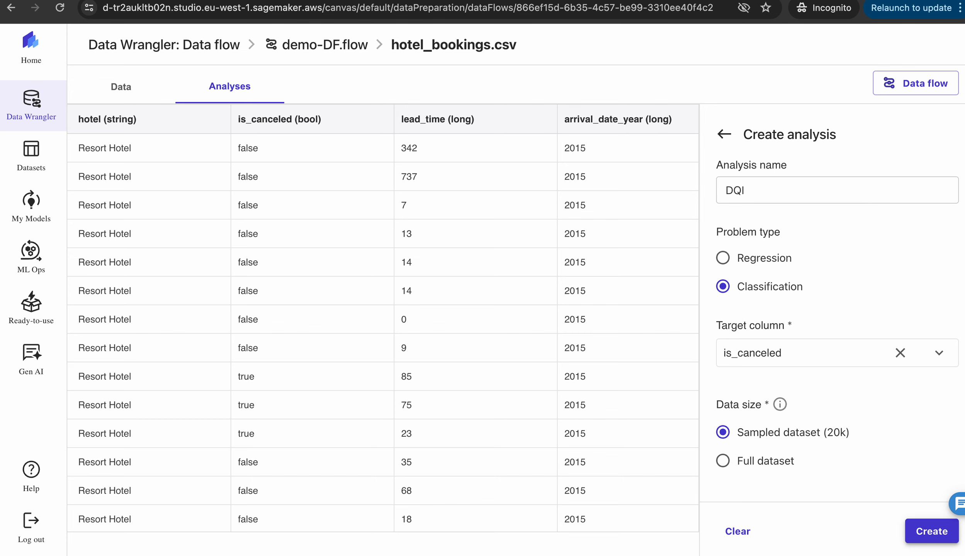
{"action": "left_click", "coordinate": [931, 531]}
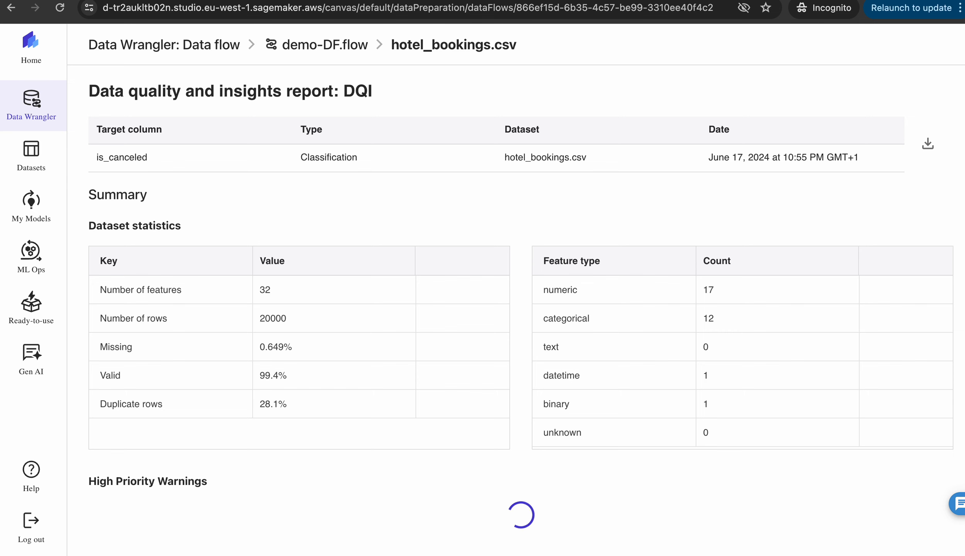
- Review the DQI report's target column and problem type, dataset statistics, feature types and high priority warnings
{"action": "scroll", "coordinate": [520, 309], "scroll_direction": "down", "scroll_amount": 2}
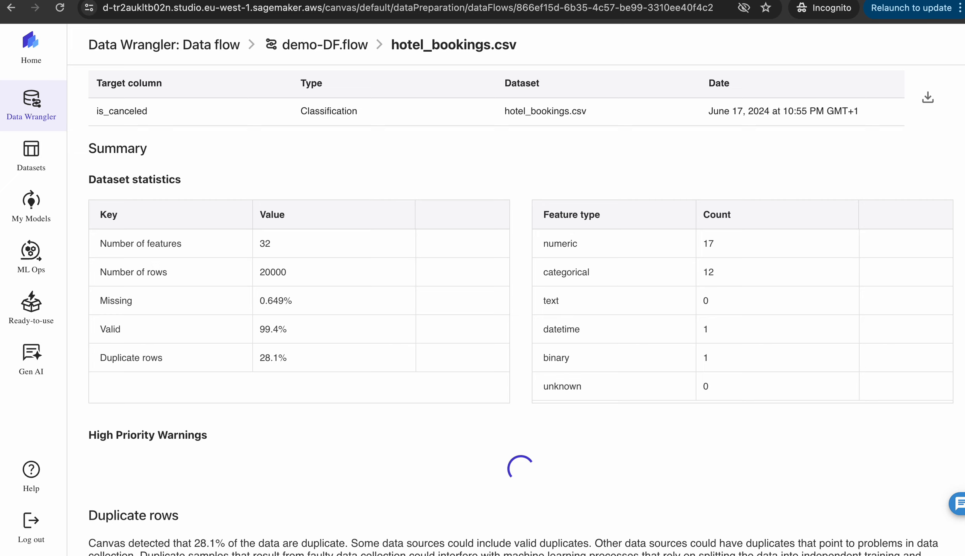
{"action": "scroll", "coordinate": [521, 309], "scroll_direction": "up", "scroll_amount": 2}
{"action": "scroll", "coordinate": [521, 309], "scroll_direction": "down", "scroll_amount": 2}
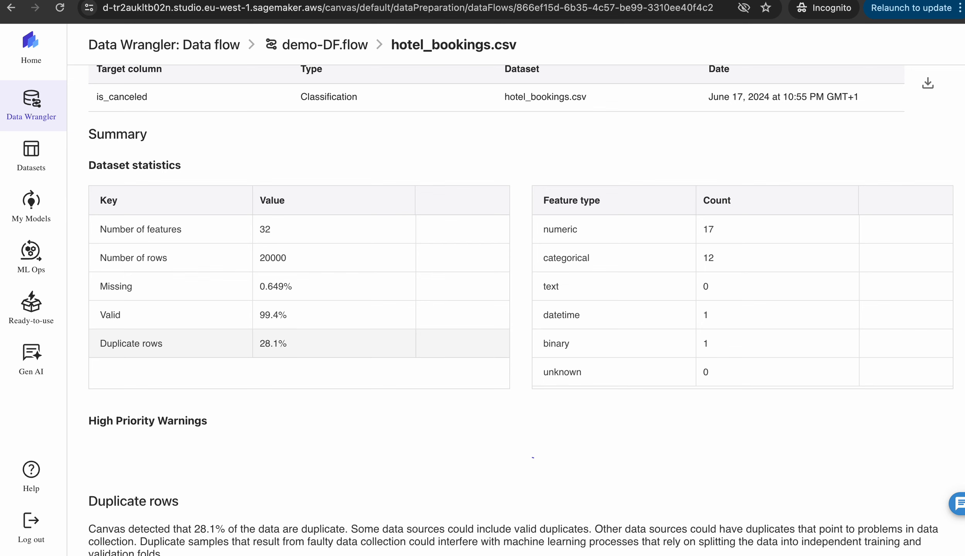
{"action": "scroll", "coordinate": [521, 309], "scroll_direction": "down", "scroll_amount": 1}
{"action": "scroll", "coordinate": [520, 309], "scroll_direction": "down", "scroll_amount": 10}
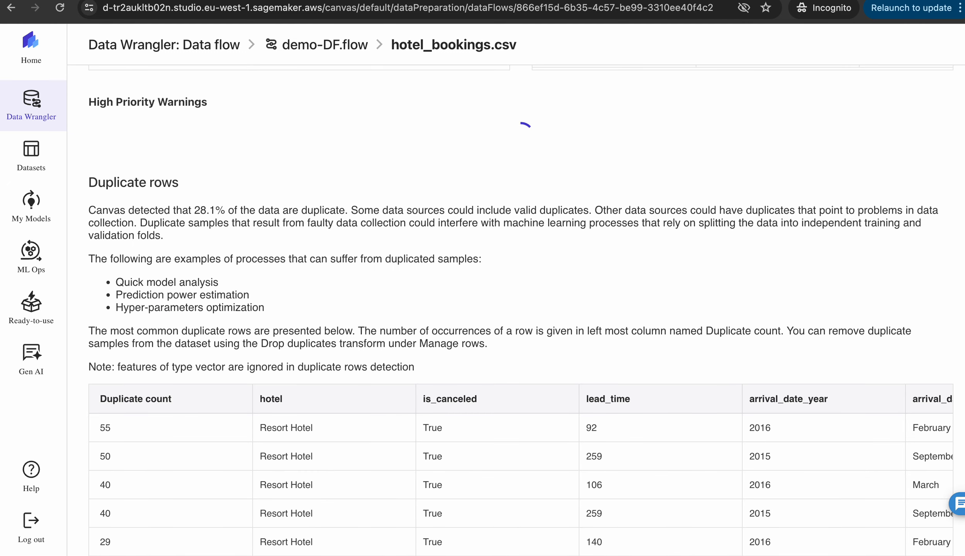
{"action": "double_click", "coordinate": [149, 211]}
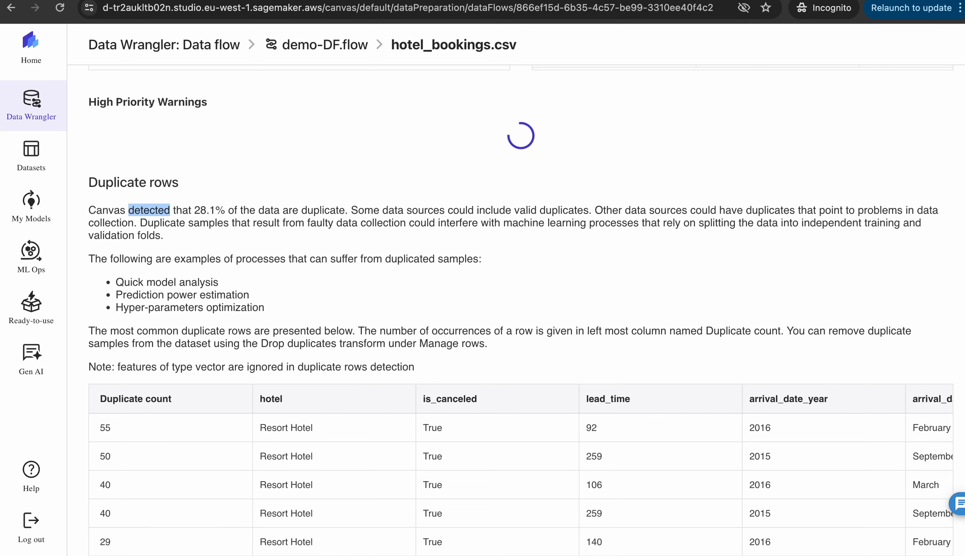
{"action": "scroll", "coordinate": [336, 209], "scroll_direction": "up", "scroll_amount": 7}
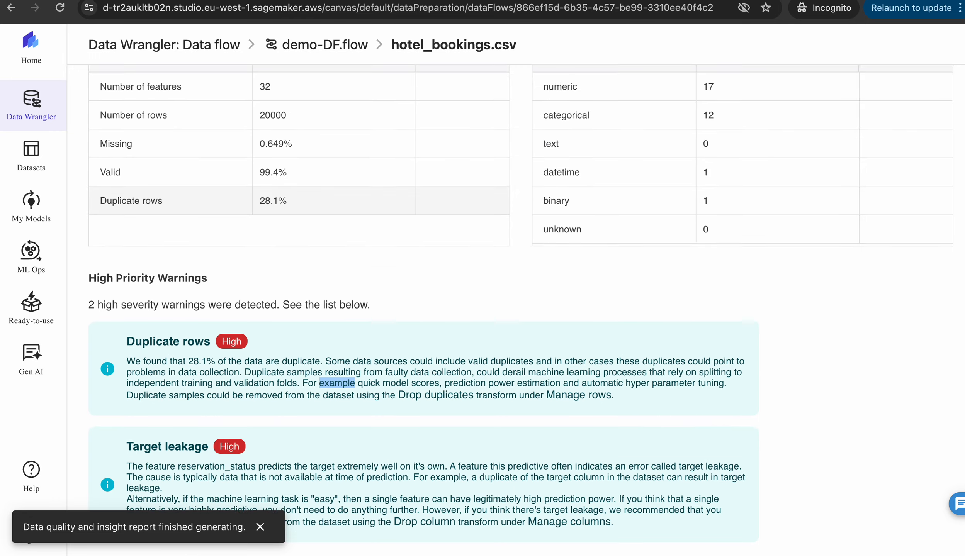
{"action": "scroll", "coordinate": [336, 208], "scroll_direction": "down", "scroll_amount": 5}
{"action": "scroll", "coordinate": [337, 209], "scroll_direction": "down", "scroll_amount": 1}
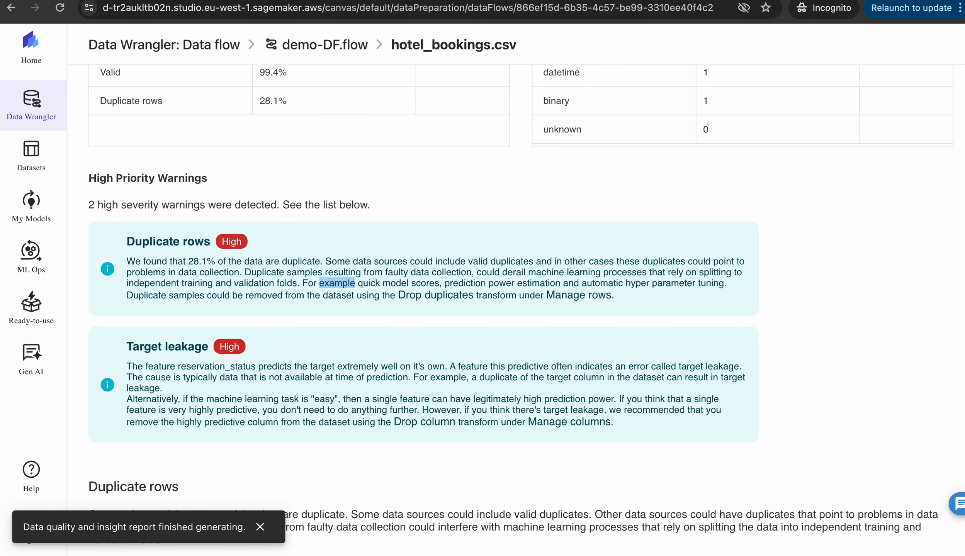
{"action": "scroll", "coordinate": [521, 312], "scroll_direction": "up", "scroll_amount": 5}
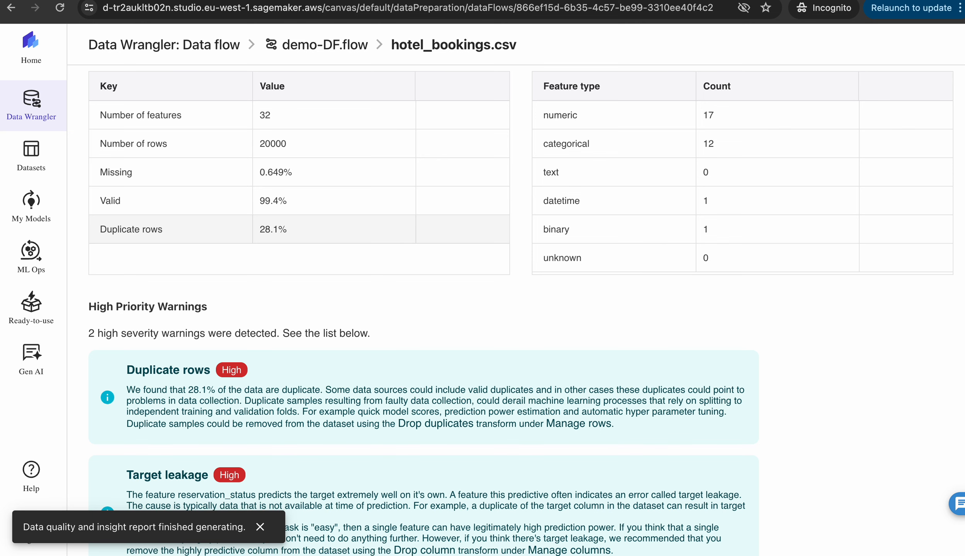
{"action": "scroll", "coordinate": [521, 311], "scroll_direction": "down", "scroll_amount": 3}
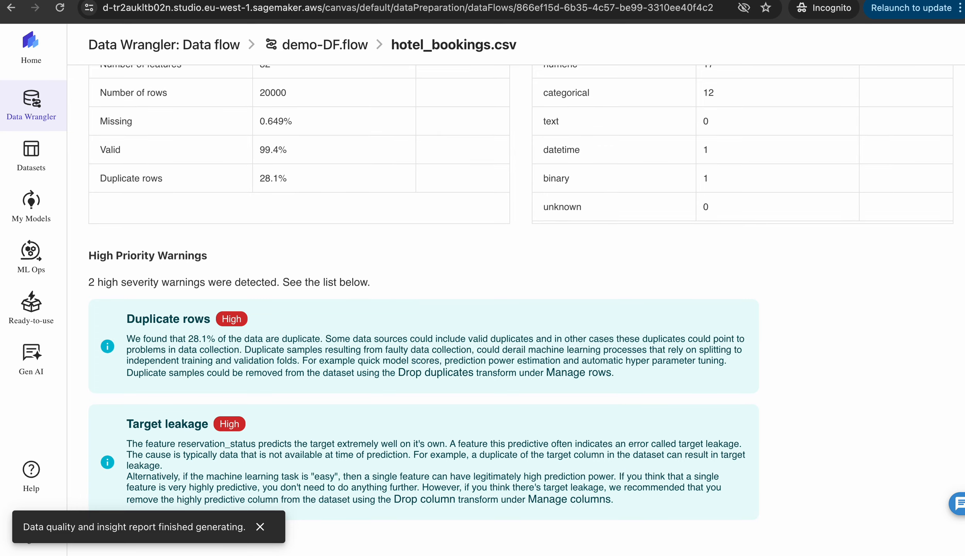
{"action": "scroll", "coordinate": [520, 311], "scroll_direction": "down", "scroll_amount": 5}
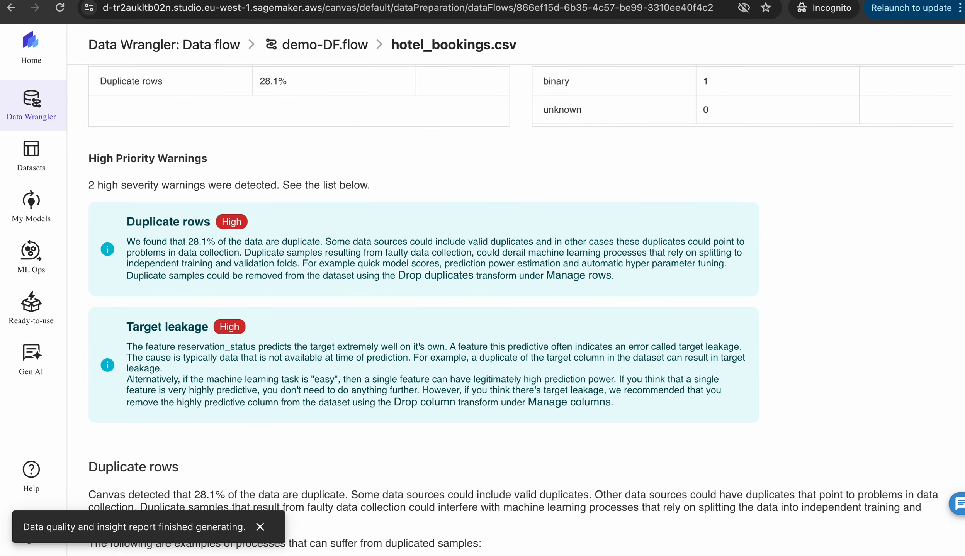
{"action": "scroll", "coordinate": [521, 311], "scroll_direction": "down", "scroll_amount": 5}
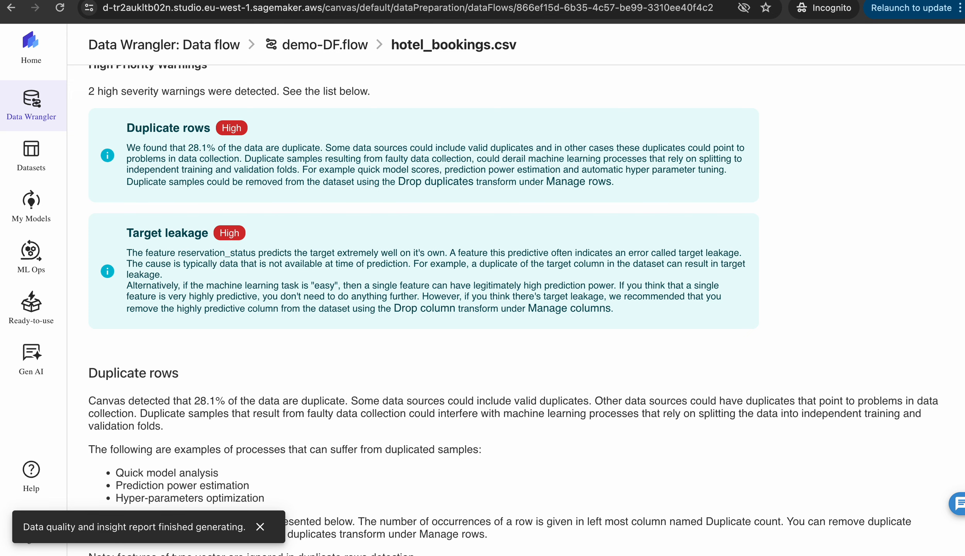
{"action": "scroll", "coordinate": [521, 309], "scroll_direction": "up", "scroll_amount": 10}
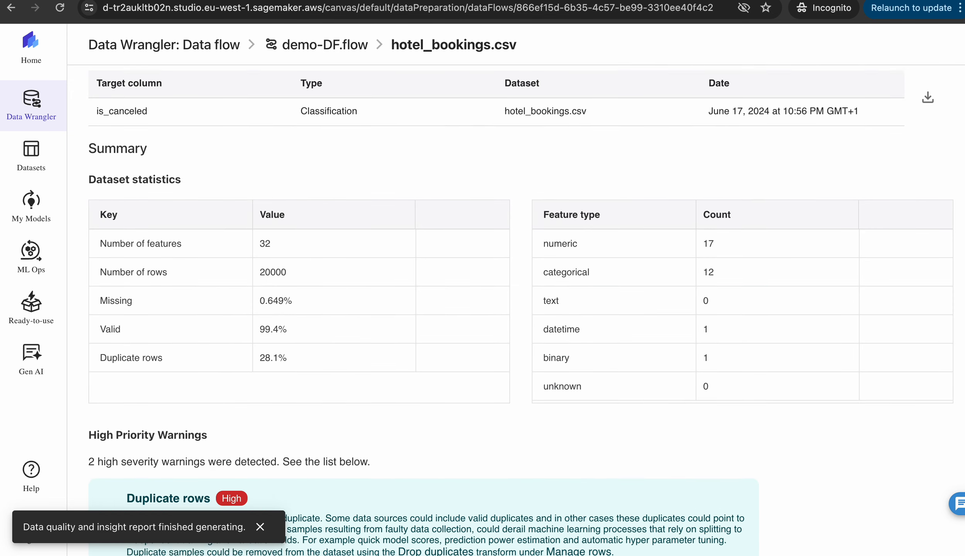
{"action": "double_click", "coordinate": [122, 157]}
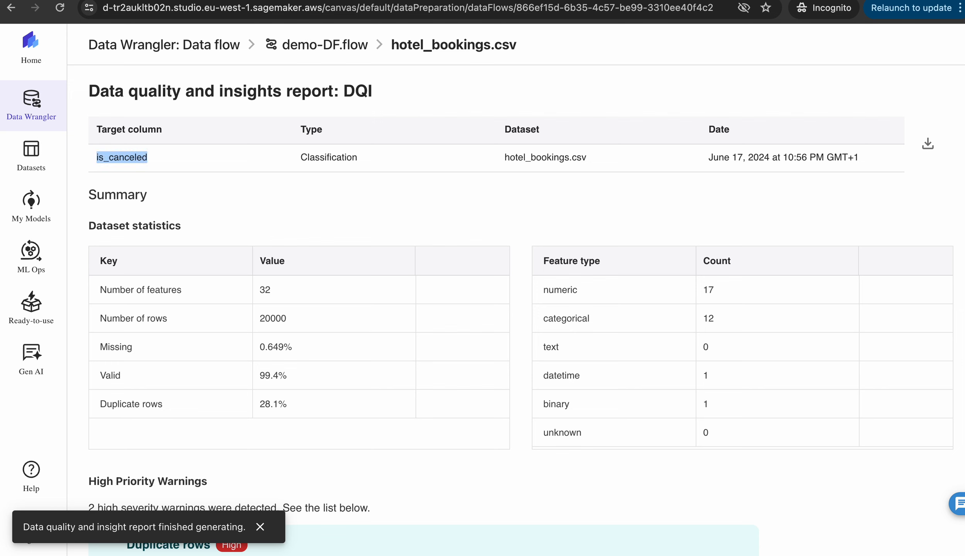
{"action": "double_click", "coordinate": [328, 157]}
- Examine the report's duplicate rows table across its columns and rows, and continue through the anomalous samples section
{"action": "scroll", "coordinate": [483, 309], "scroll_direction": "down", "scroll_amount": 15}
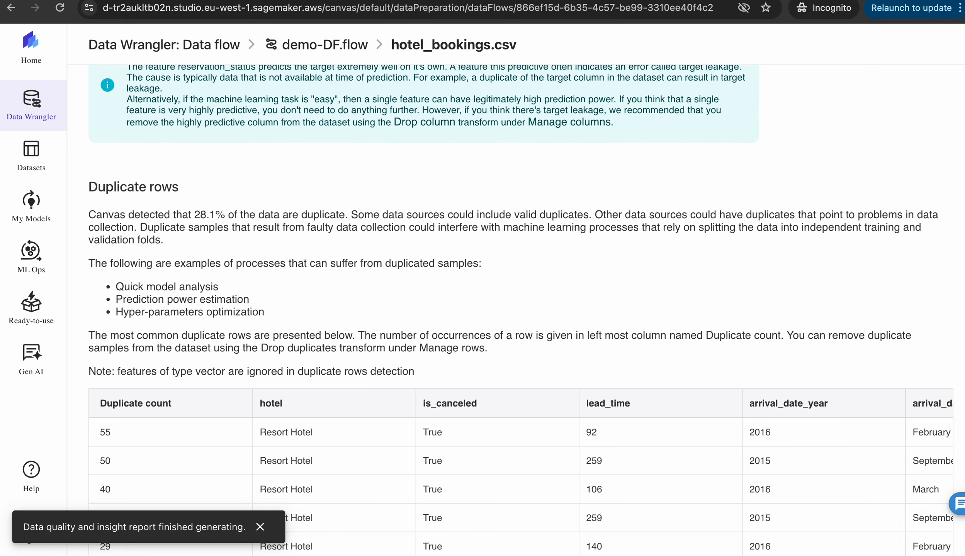
{"action": "scroll", "coordinate": [483, 309], "scroll_direction": "down", "scroll_amount": 6}
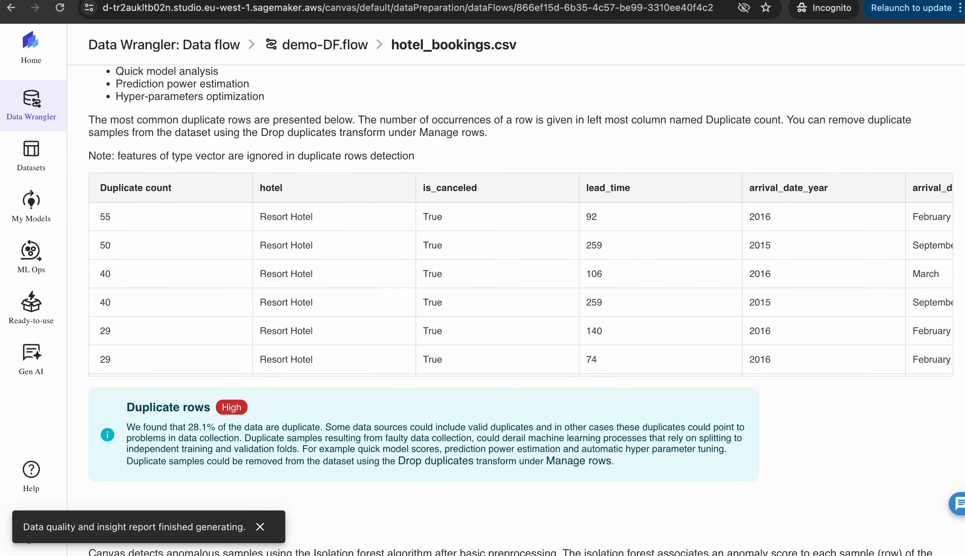
{"action": "scroll", "coordinate": [483, 309], "scroll_direction": "up", "scroll_amount": 3}
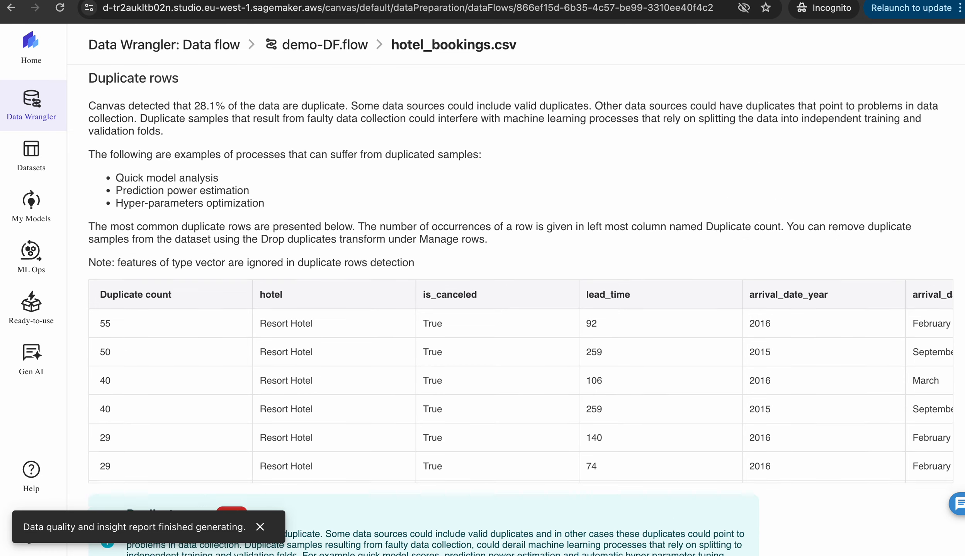
{"action": "scroll", "coordinate": [482, 308], "scroll_direction": "down", "scroll_amount": 3}
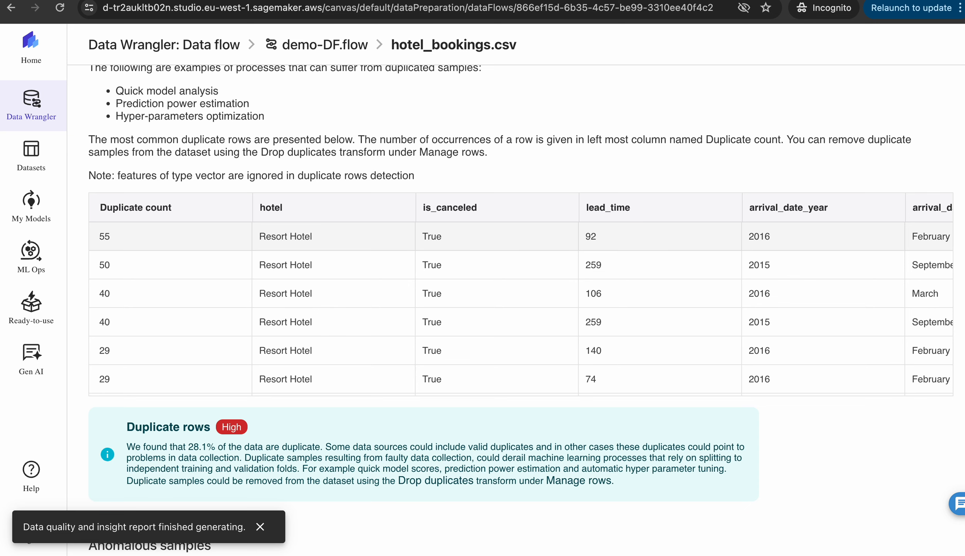
{"action": "scroll", "coordinate": [521, 237], "scroll_direction": "right", "scroll_amount": 3}
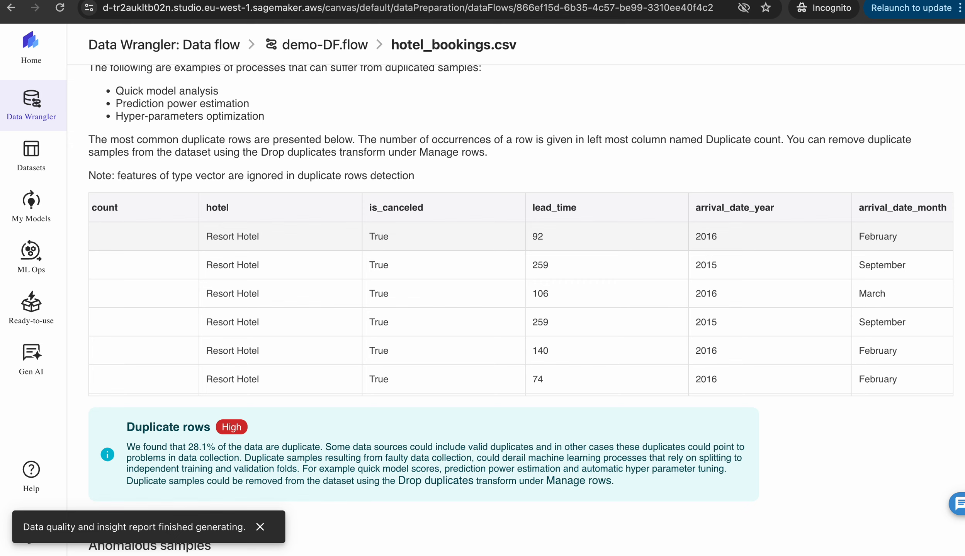
{"action": "scroll", "coordinate": [521, 236], "scroll_direction": "right", "scroll_amount": 6}
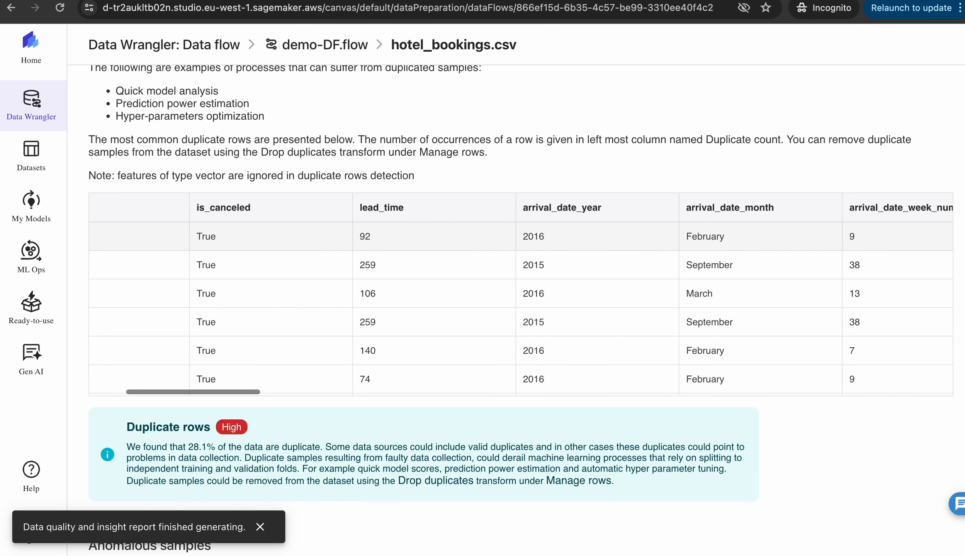
{"action": "scroll", "coordinate": [521, 237], "scroll_direction": "right", "scroll_amount": 2}
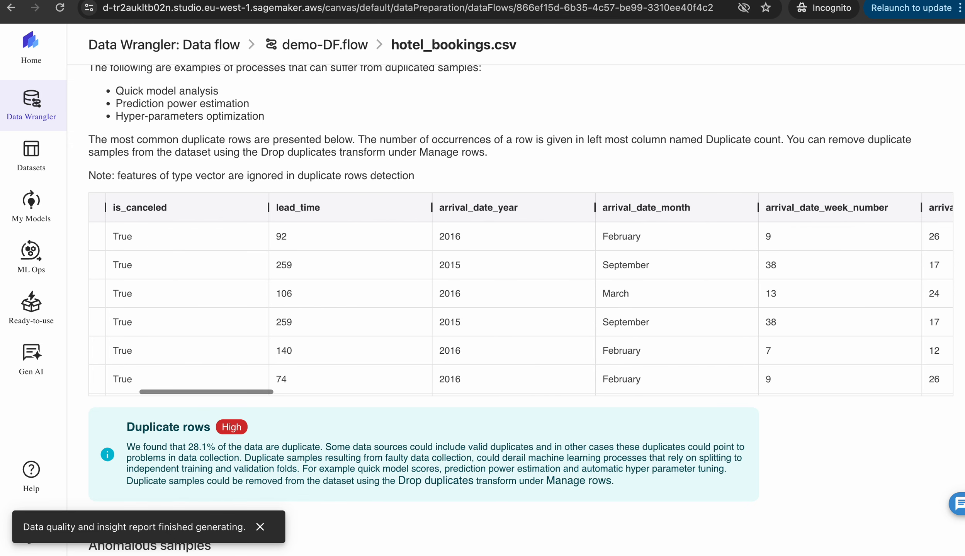
{"action": "scroll", "coordinate": [520, 237], "scroll_direction": "left", "scroll_amount": 10}
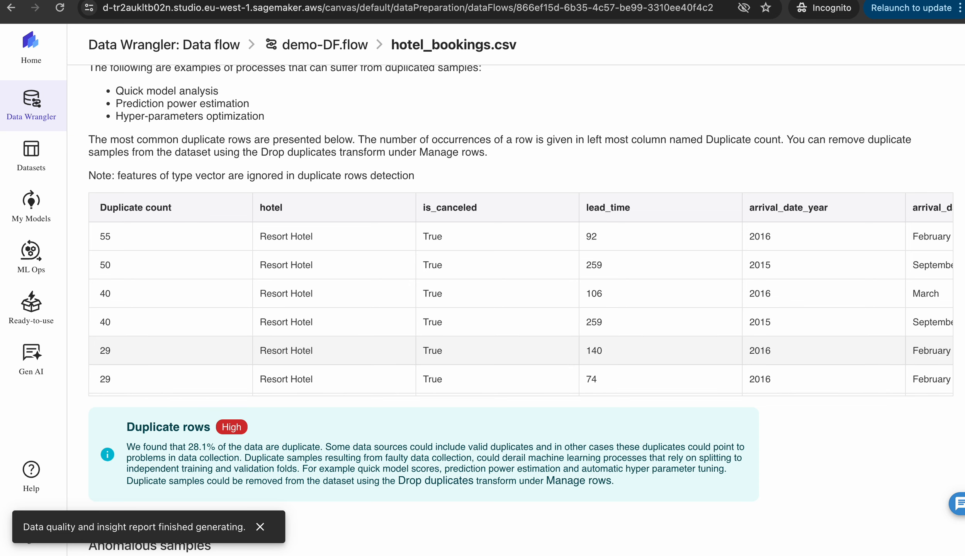
{"action": "scroll", "coordinate": [520, 293], "scroll_direction": "right", "scroll_amount": 8}
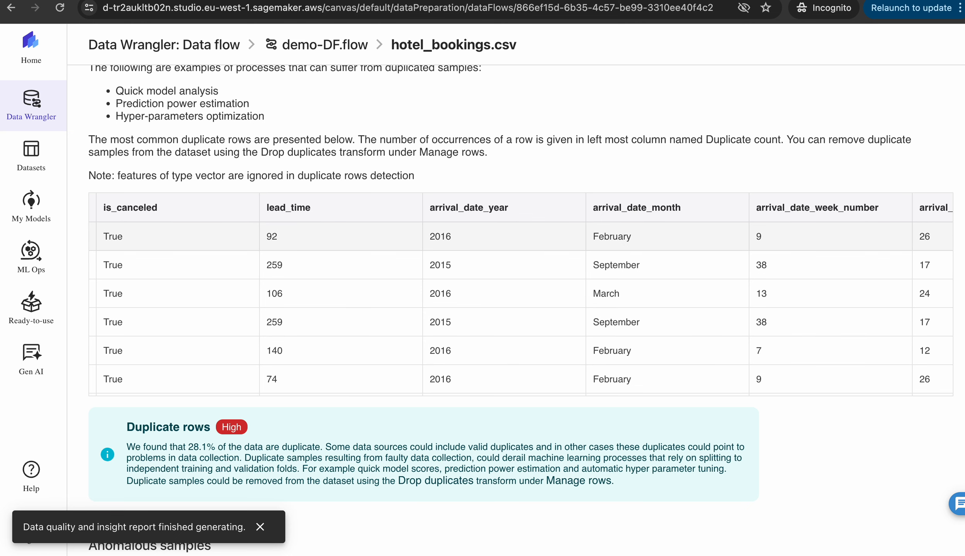
{"action": "scroll", "coordinate": [521, 322], "scroll_direction": "left", "scroll_amount": 8}
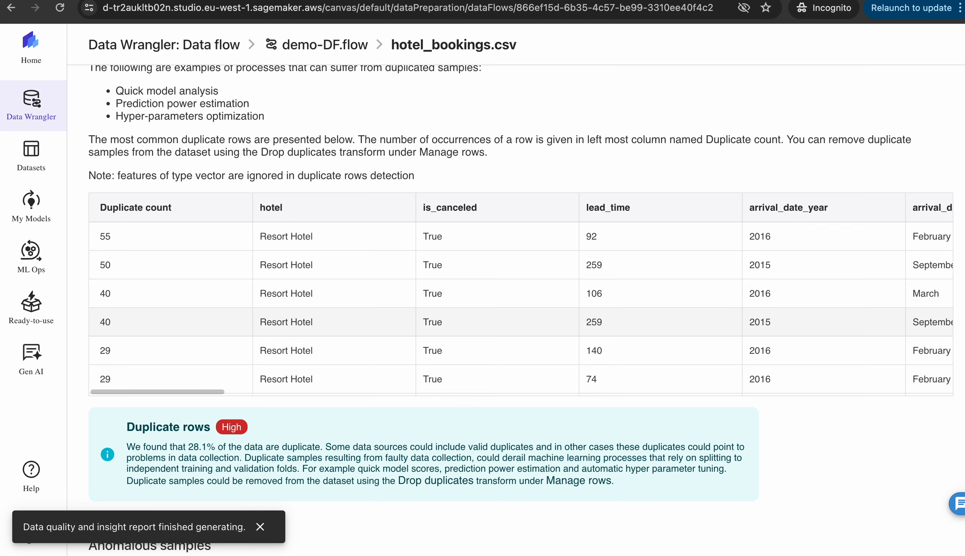
{"action": "scroll", "coordinate": [521, 348], "scroll_direction": "down", "scroll_amount": 8}
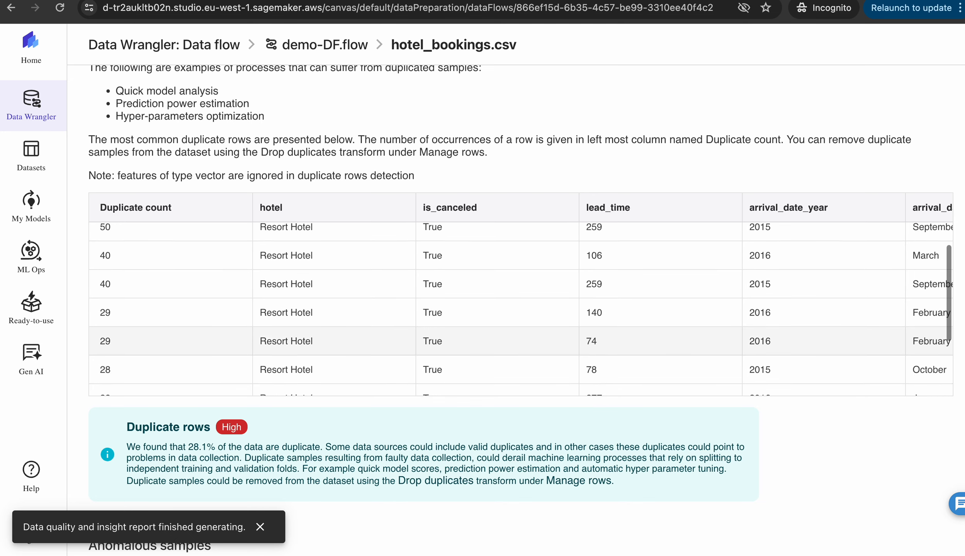
{"action": "scroll", "coordinate": [521, 309], "scroll_direction": "down", "scroll_amount": 6}
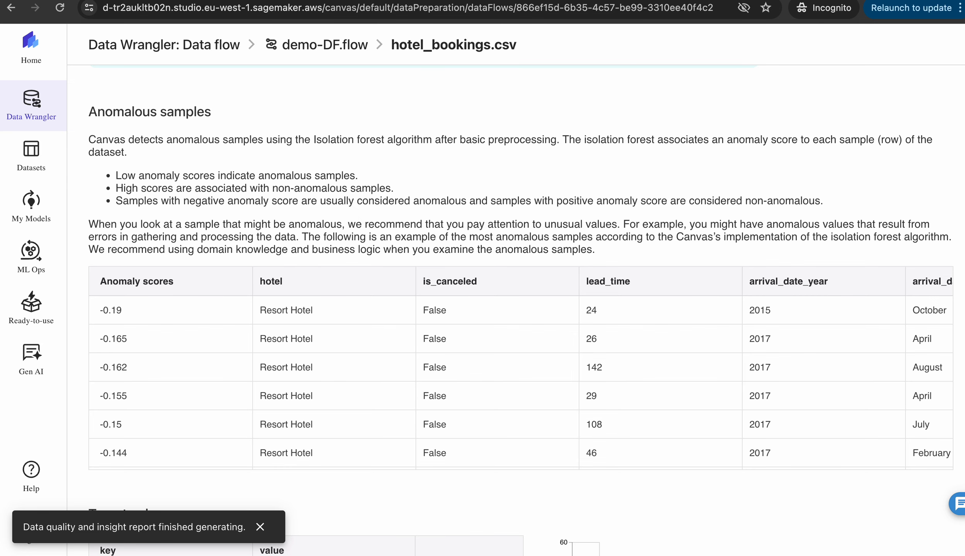
{"action": "scroll", "coordinate": [483, 270], "scroll_direction": "down", "scroll_amount": 2}
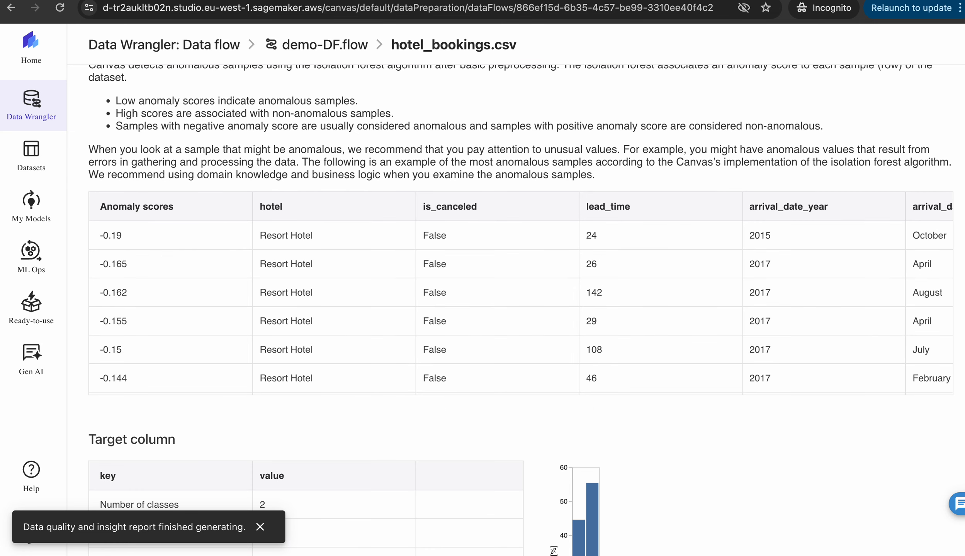
- Review the remaining anomalous samples and the target column's class statistics and frequency histogram in the DQI report
{"action": "scroll", "coordinate": [483, 232], "scroll_direction": "down", "scroll_amount": 3}
{"action": "scroll", "coordinate": [482, 232], "scroll_direction": "down", "scroll_amount": 2}
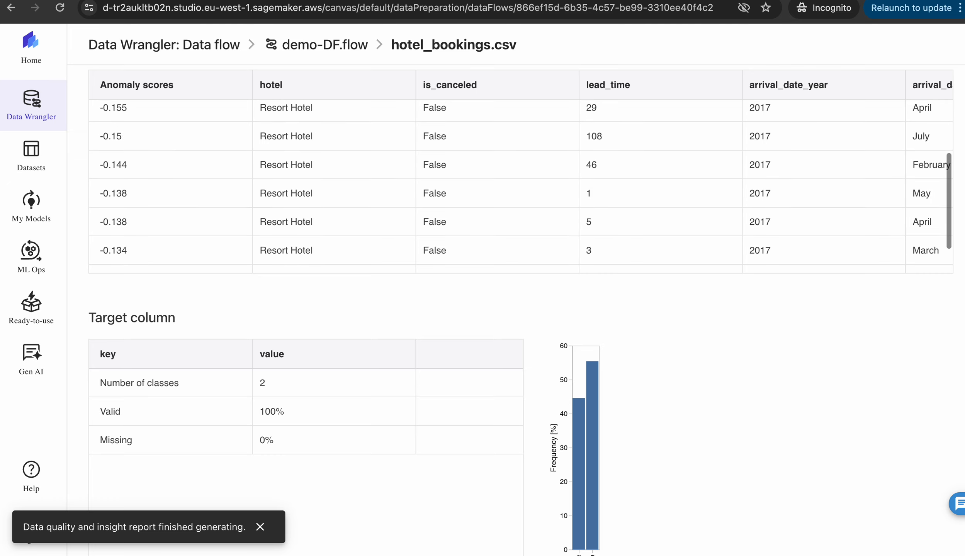
{"action": "scroll", "coordinate": [483, 232], "scroll_direction": "down", "scroll_amount": 3}
{"action": "scroll", "coordinate": [593, 239], "scroll_direction": "down", "scroll_amount": 1}
{"action": "mouse_move", "coordinate": [578, 267]}
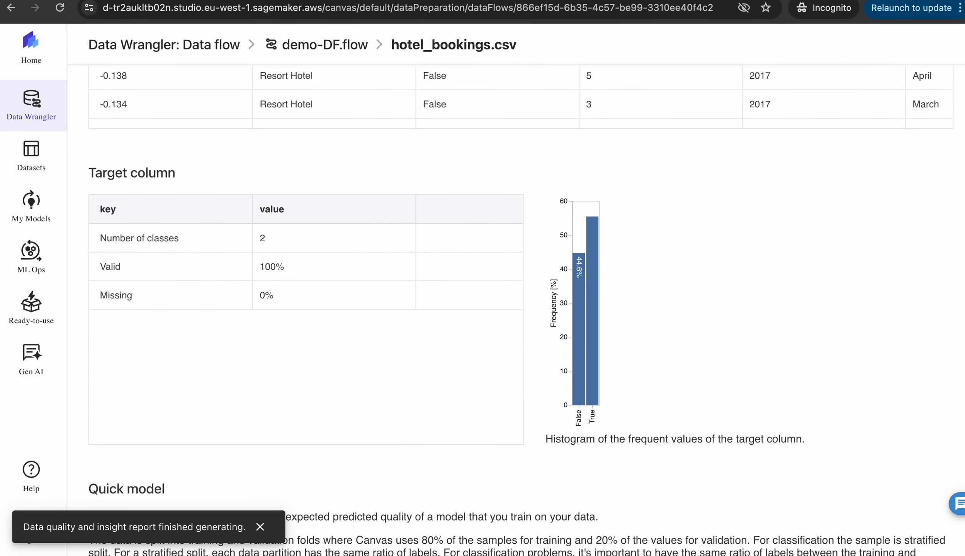
{"action": "scroll", "coordinate": [309, 293], "scroll_direction": "down", "scroll_amount": 6}
{"action": "scroll", "coordinate": [483, 309], "scroll_direction": "up", "scroll_amount": 6}
- Examine the quick model's validation and train scores, per-class metrics and the validation fold's confusion matrix
{"action": "scroll", "coordinate": [483, 309], "scroll_direction": "down", "scroll_amount": 9}
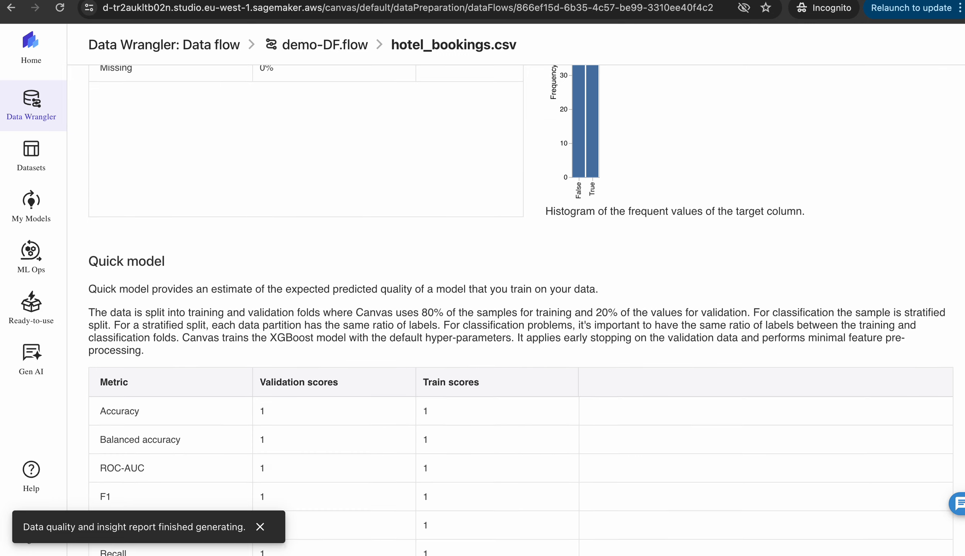
{"action": "scroll", "coordinate": [483, 308], "scroll_direction": "down", "scroll_amount": 8}
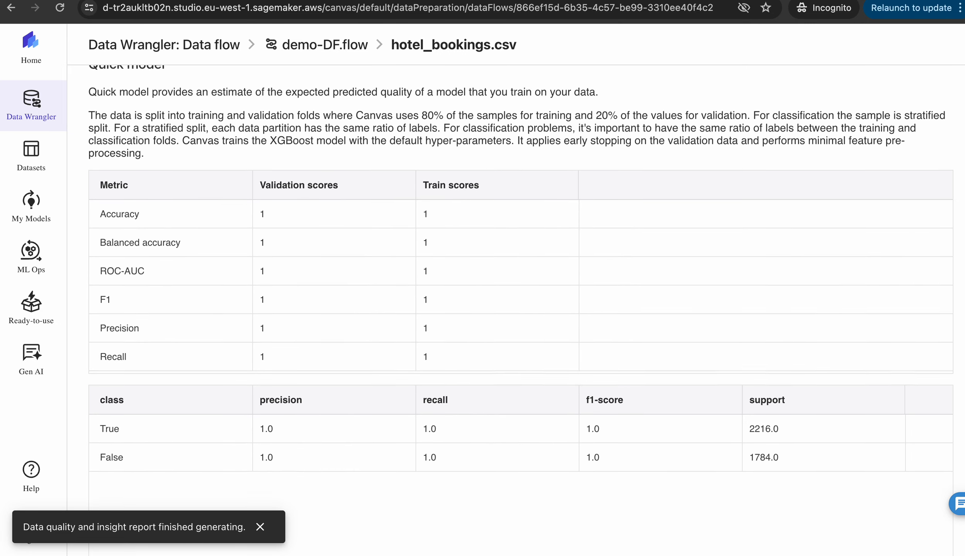
{"action": "scroll", "coordinate": [483, 308], "scroll_direction": "down", "scroll_amount": 4}
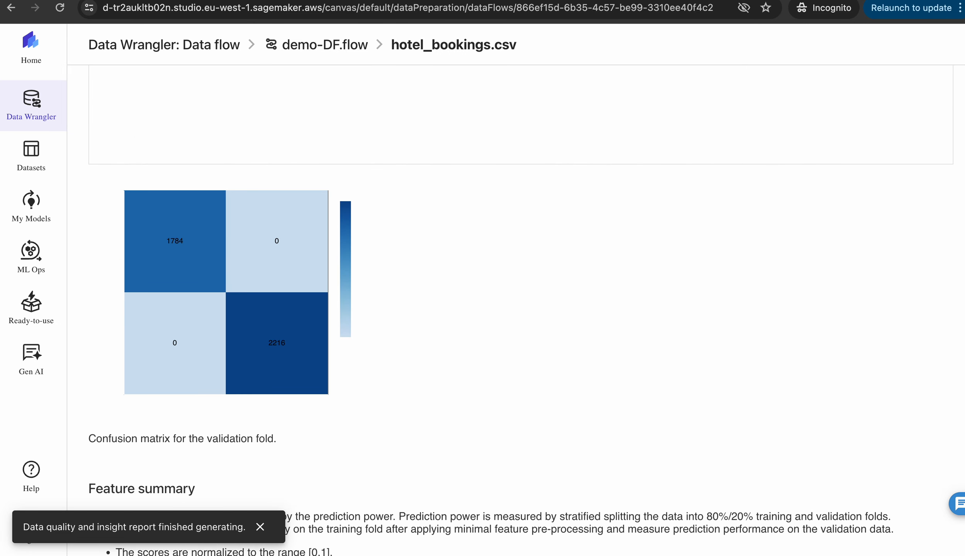
{"action": "mouse_move", "coordinate": [221, 258]}
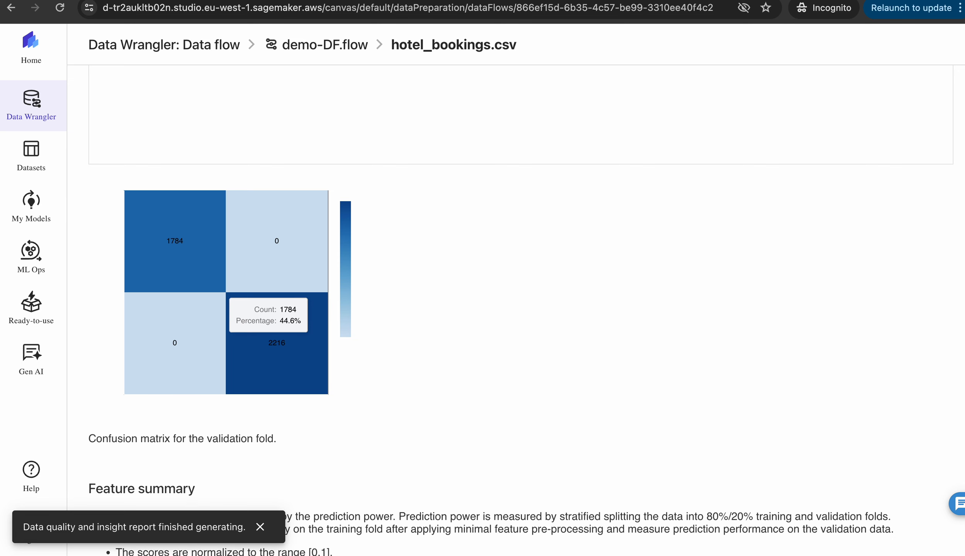
{"action": "mouse_move", "coordinate": [299, 270]}
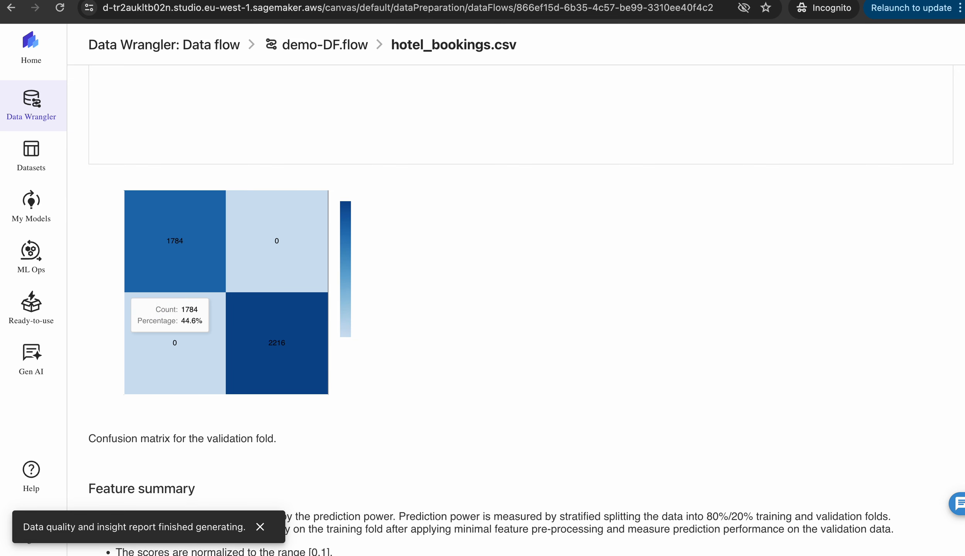
{"action": "scroll", "coordinate": [162, 399], "scroll_direction": "down", "scroll_amount": 2}
{"action": "scroll", "coordinate": [162, 399], "scroll_direction": "down", "scroll_amount": 1}
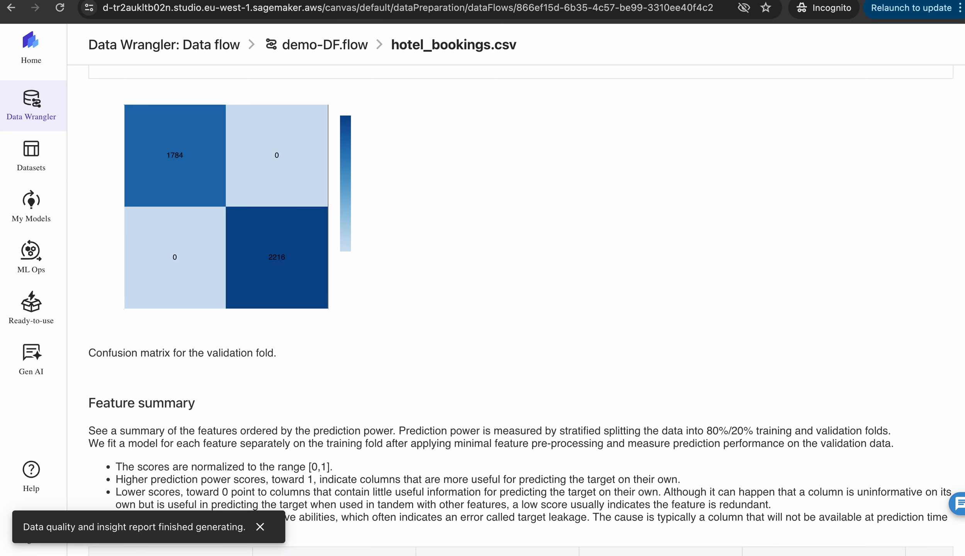
- Review the feature summary's prediction power table and bar chart, and the target leakage warning beneath them
{"action": "scroll", "coordinate": [520, 311], "scroll_direction": "down", "scroll_amount": 5}
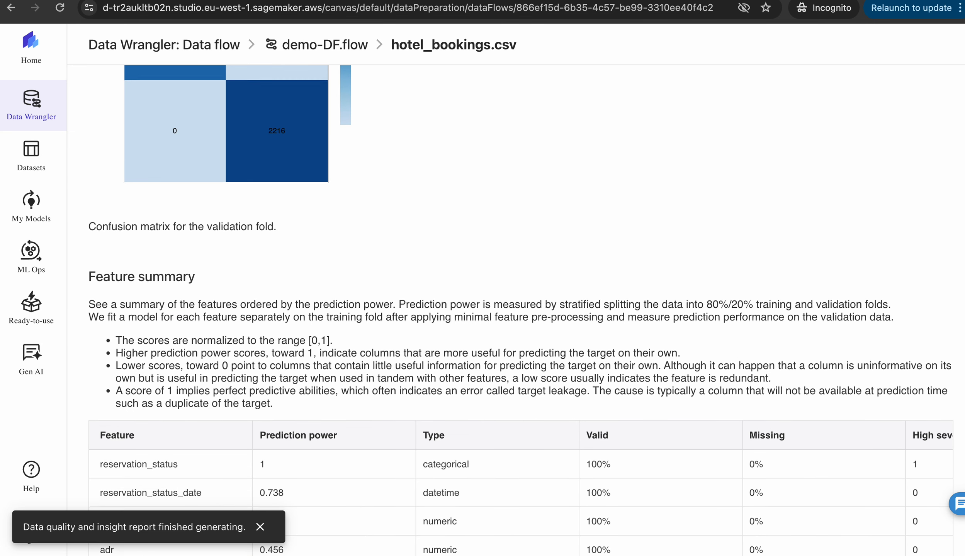
{"action": "scroll", "coordinate": [520, 307], "scroll_direction": "down", "scroll_amount": 3}
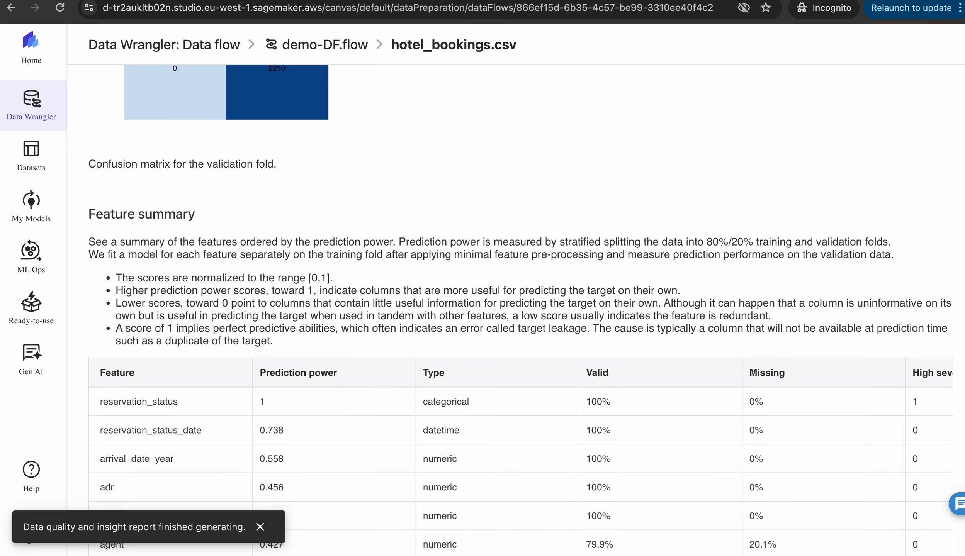
{"action": "scroll", "coordinate": [521, 310], "scroll_direction": "down", "scroll_amount": 10}
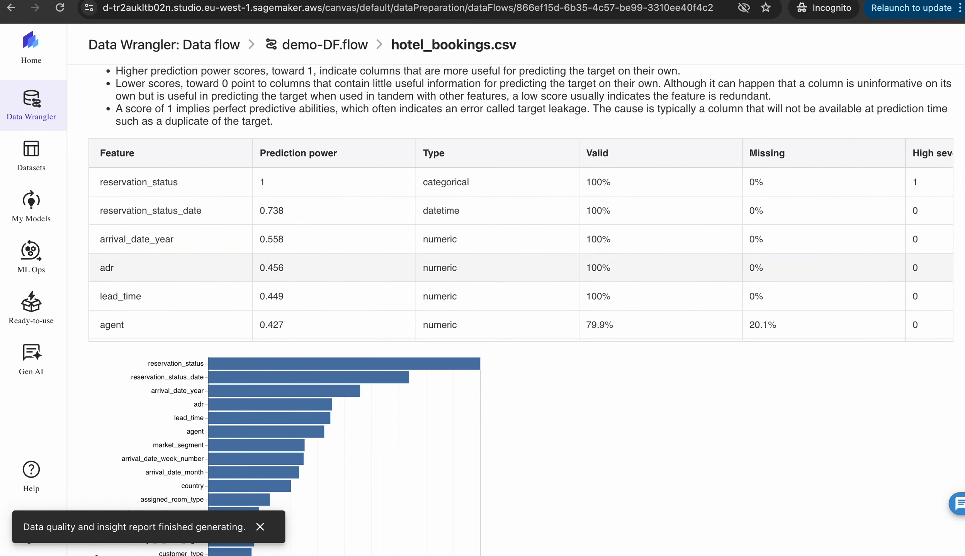
{"action": "scroll", "coordinate": [521, 310], "scroll_direction": "down", "scroll_amount": 15}
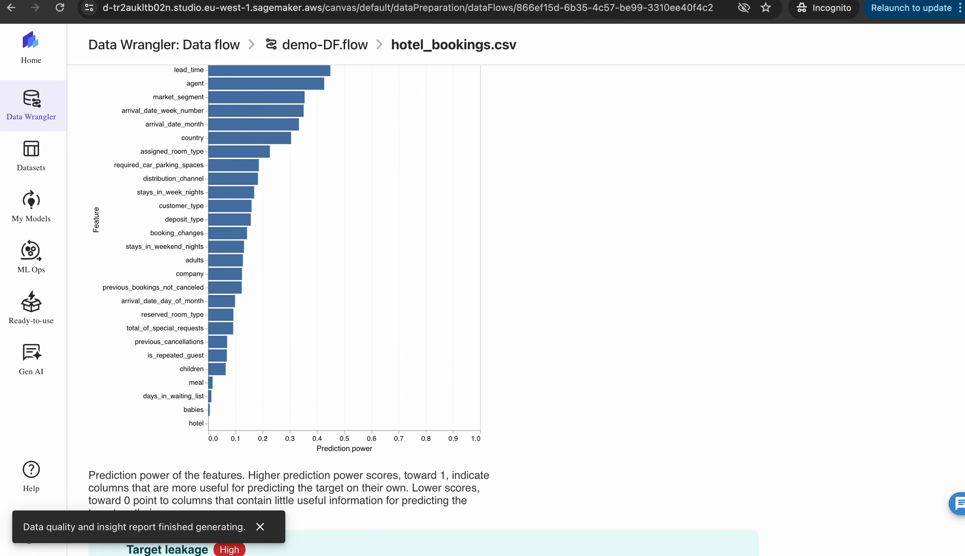
{"action": "scroll", "coordinate": [521, 310], "scroll_direction": "down", "scroll_amount": 3}
{"action": "scroll", "coordinate": [520, 310], "scroll_direction": "up", "scroll_amount": 10}
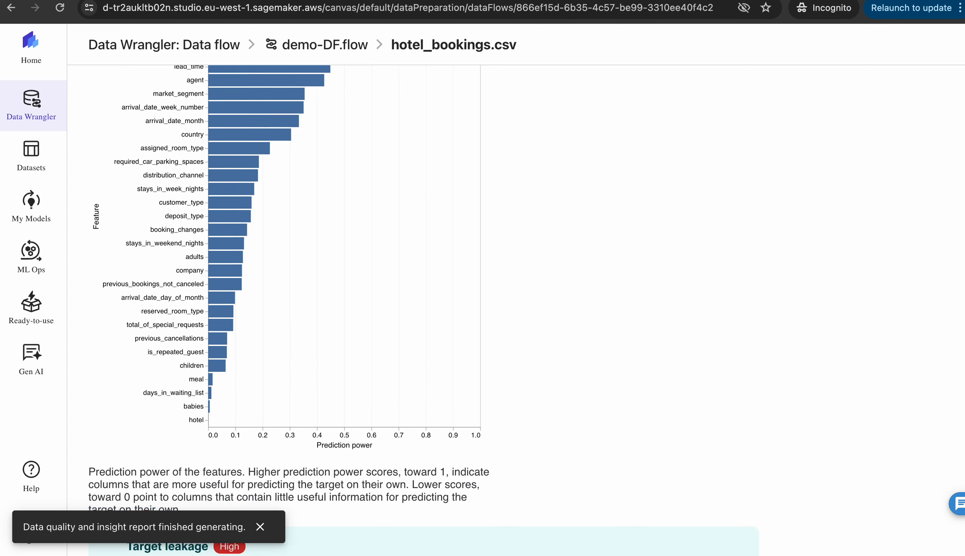
{"action": "scroll", "coordinate": [521, 310], "scroll_direction": "down", "scroll_amount": 11}
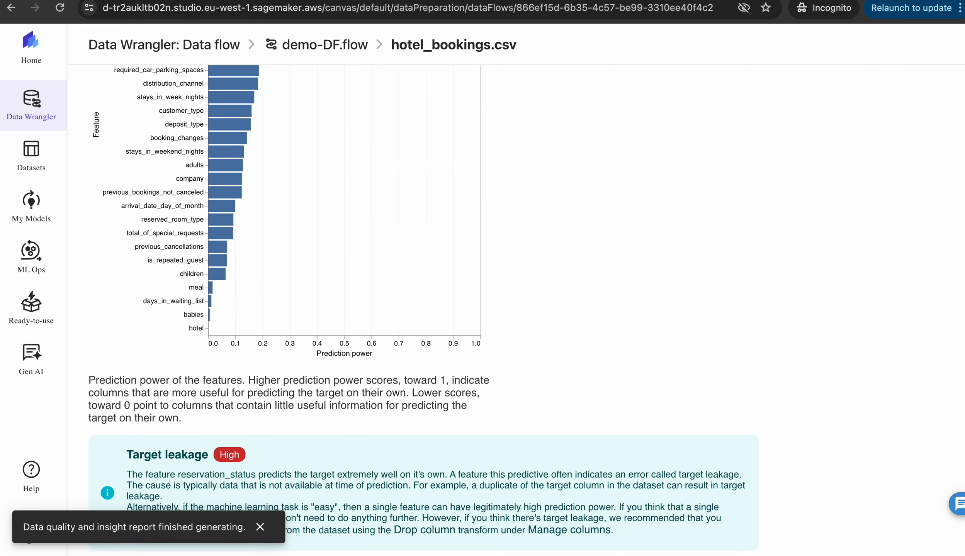
{"action": "scroll", "coordinate": [521, 310], "scroll_direction": "up", "scroll_amount": 1}
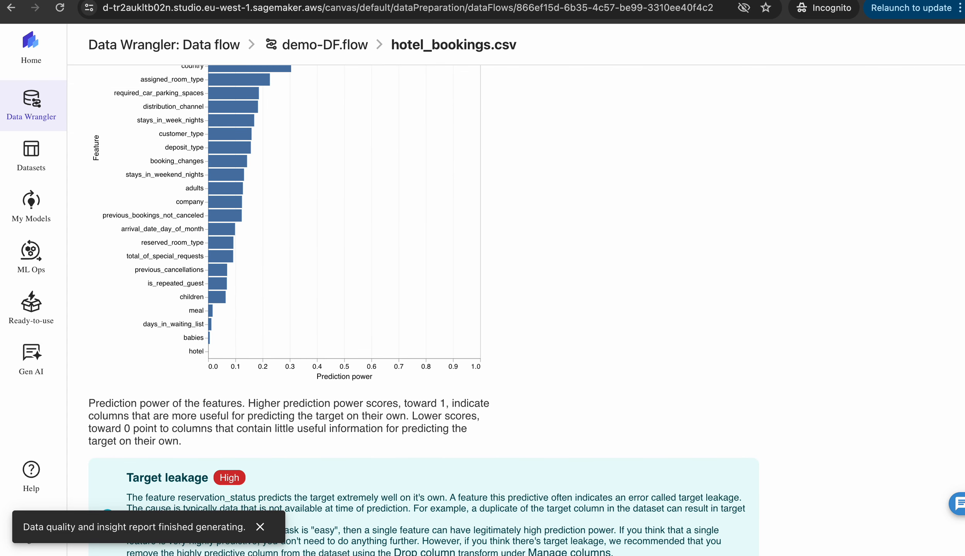
- Look through the feature details of reservation_status, reservation_status_date, arrival_date_year, adr, lead_time and agent with their histograms
{"action": "scroll", "coordinate": [521, 310], "scroll_direction": "down", "scroll_amount": 16}
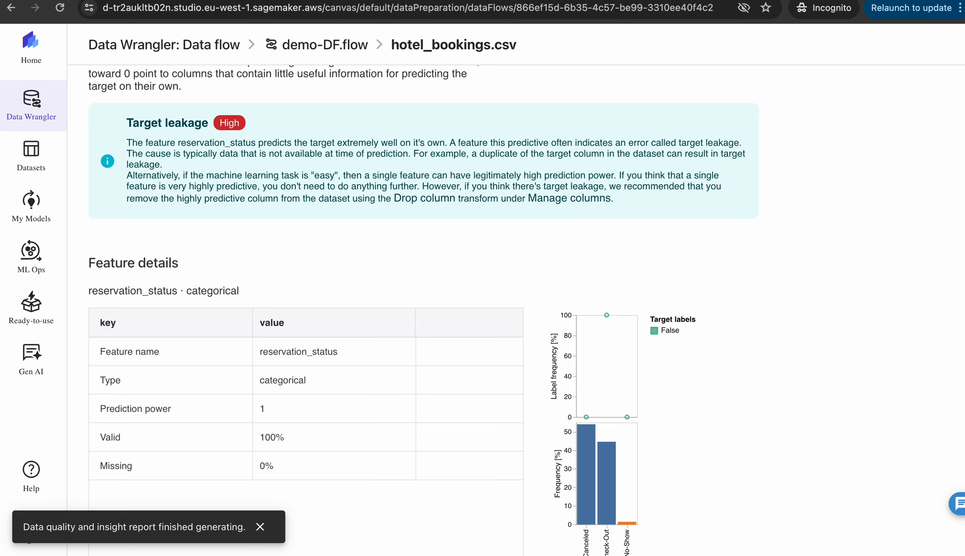
{"action": "scroll", "coordinate": [520, 310], "scroll_direction": "down", "scroll_amount": 20}
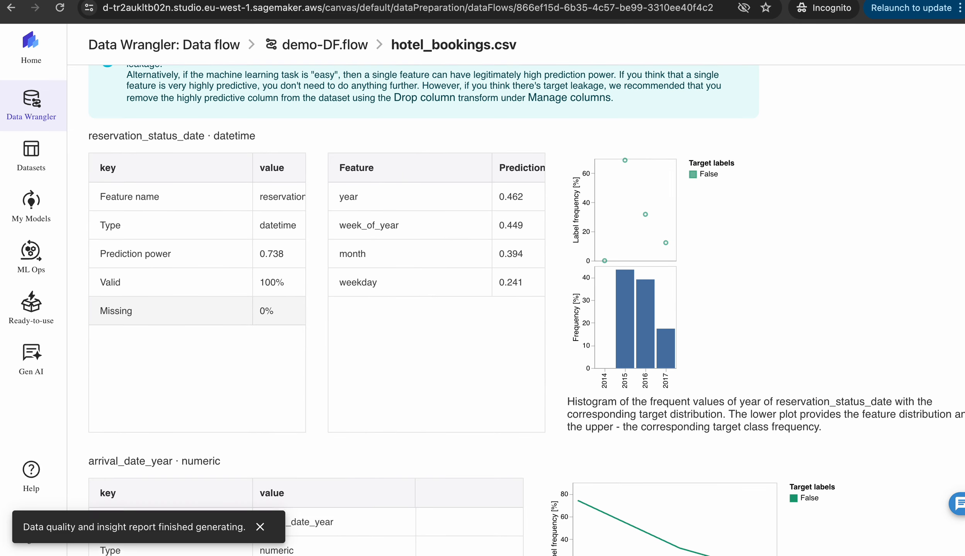
{"action": "scroll", "coordinate": [520, 311], "scroll_direction": "down", "scroll_amount": 20}
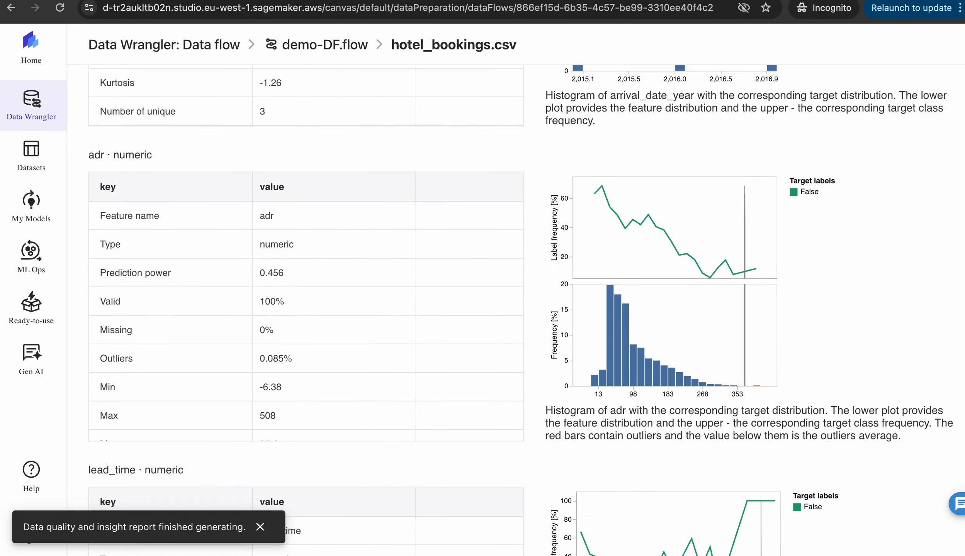
{"action": "scroll", "coordinate": [521, 311], "scroll_direction": "down", "scroll_amount": 19}
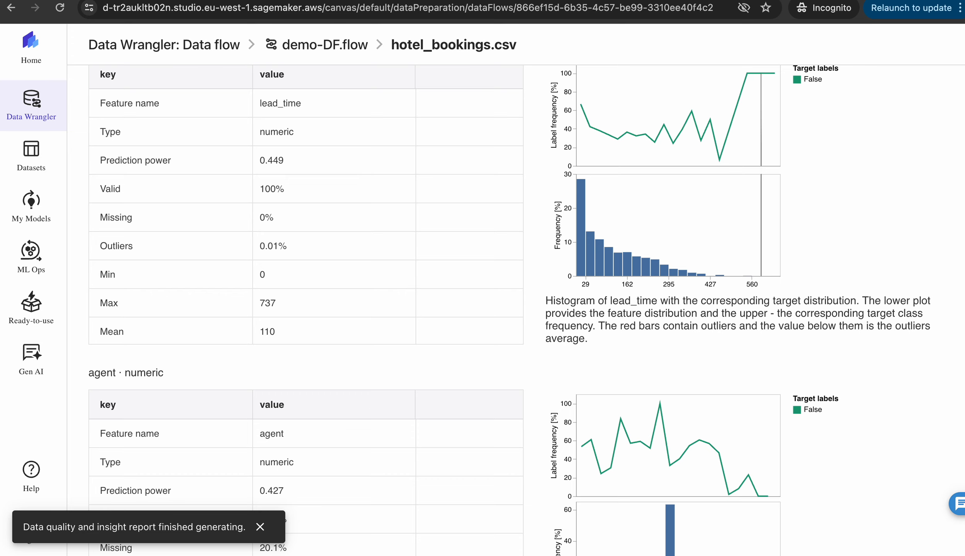
- Revisit the report's summary and its high priority warnings on duplicate rows and target leakage
{"action": "scroll", "coordinate": [520, 311], "scroll_direction": "up", "scroll_amount": 20}
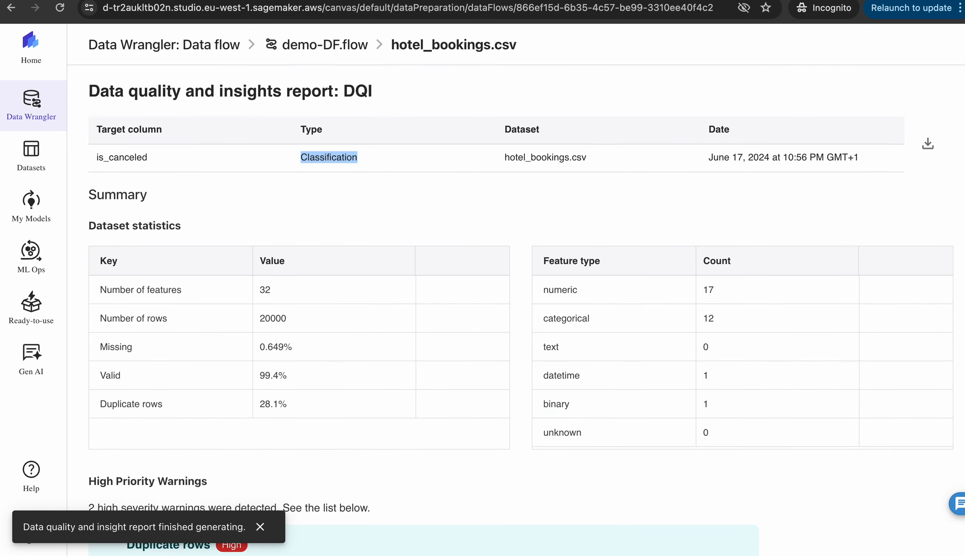
{"action": "scroll", "coordinate": [521, 310], "scroll_direction": "down", "scroll_amount": 20}
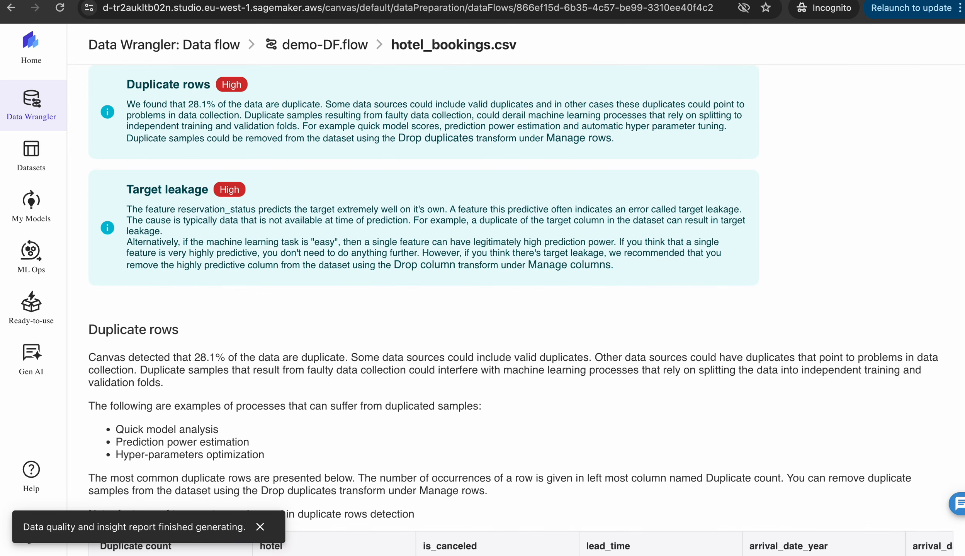
{"action": "double_click", "coordinate": [153, 84]}
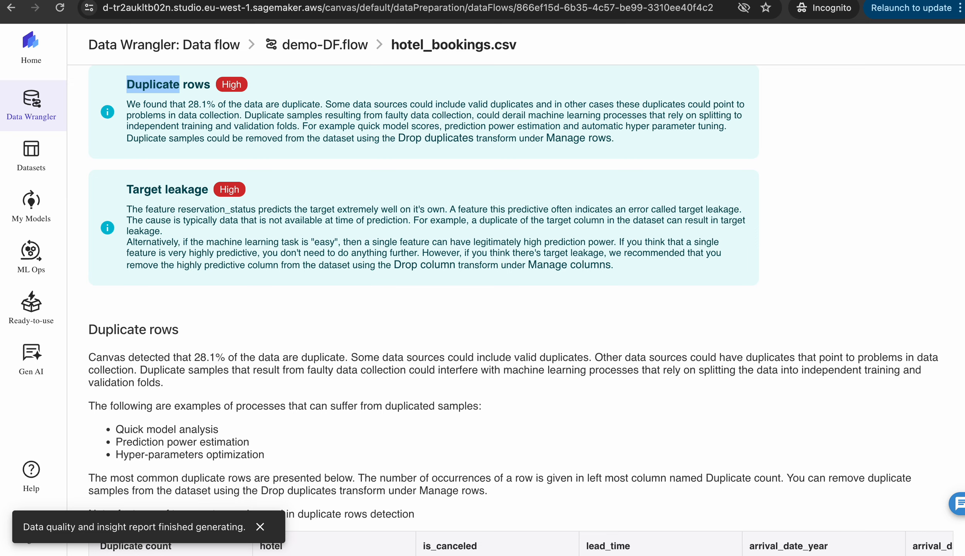
{"action": "scroll", "coordinate": [521, 311], "scroll_direction": "up", "scroll_amount": 10}
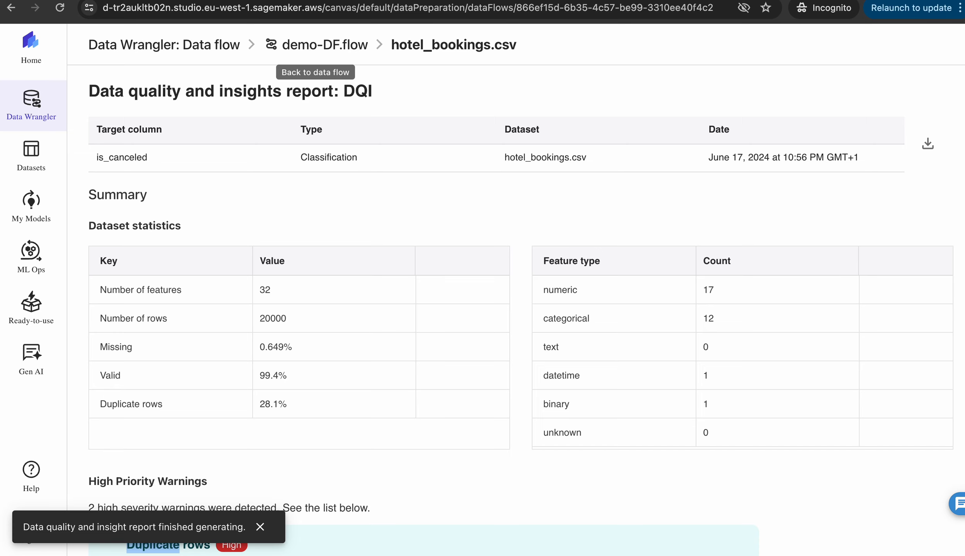
- Return to demo-DF.flow, open the Data types node's dataset view and start creating a new analysis
{"action": "left_click", "coordinate": [324, 44]}
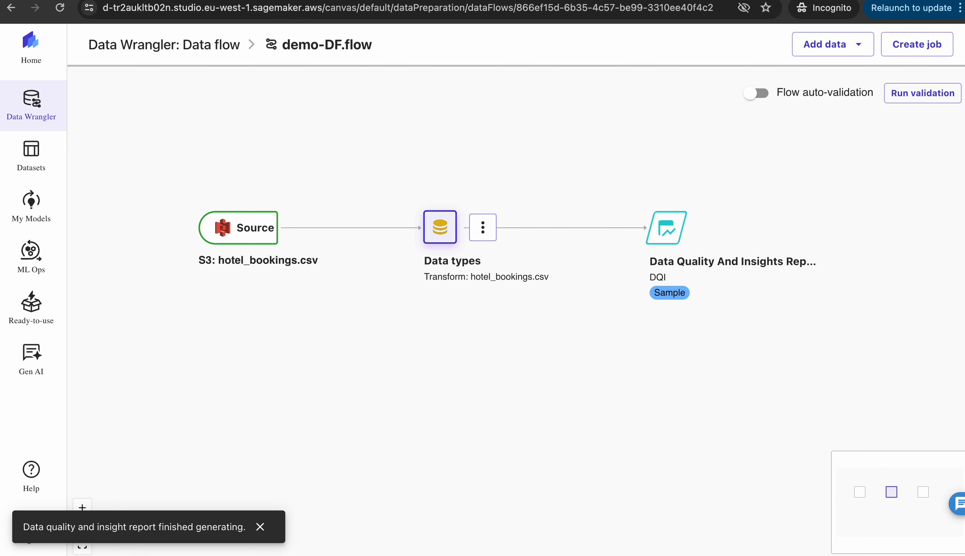
{"action": "left_click", "coordinate": [482, 228]}
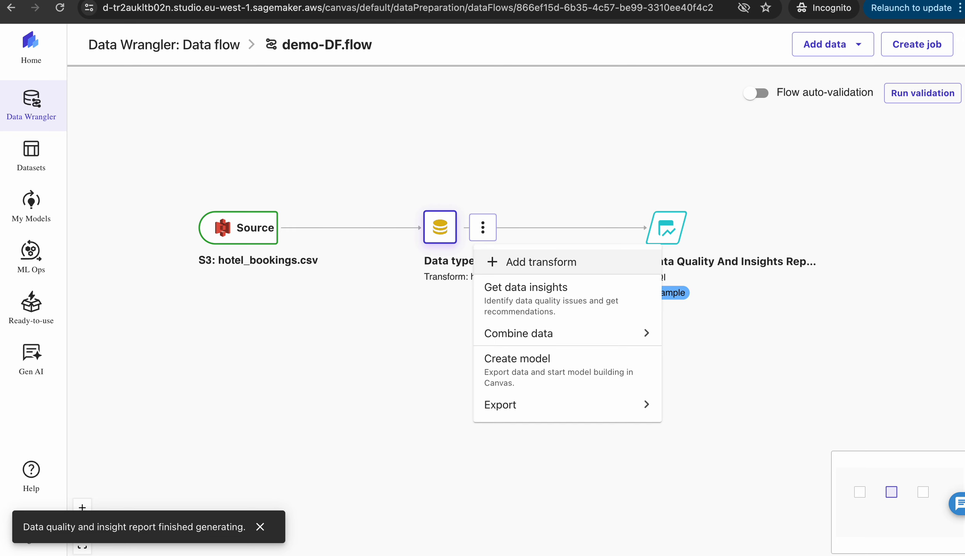
{"action": "left_click", "coordinate": [540, 262]}
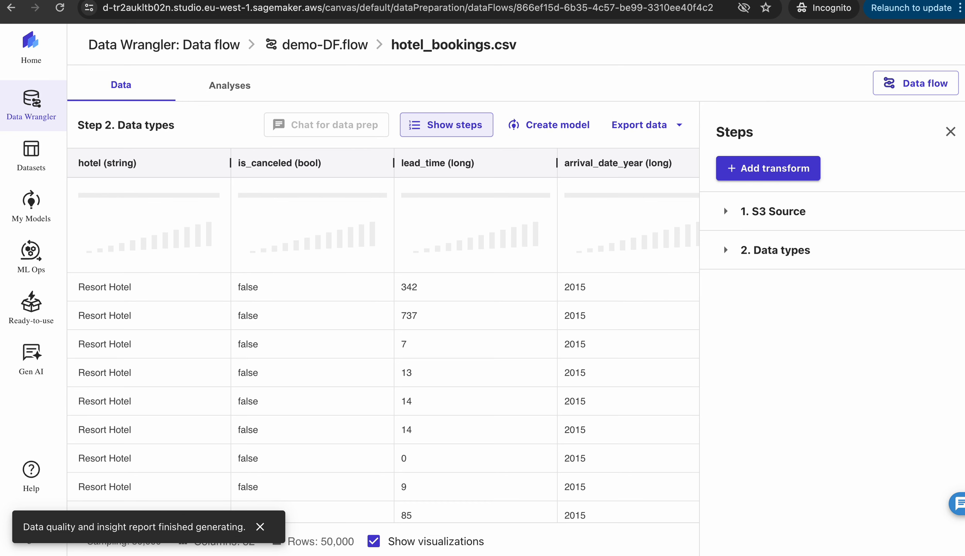
{"action": "left_click", "coordinate": [230, 86]}
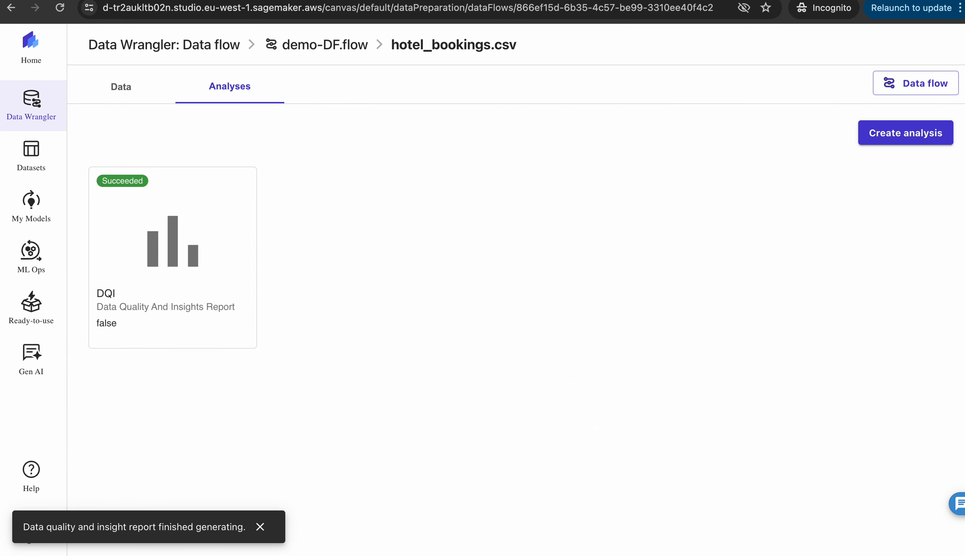
{"action": "left_click", "coordinate": [905, 133]}
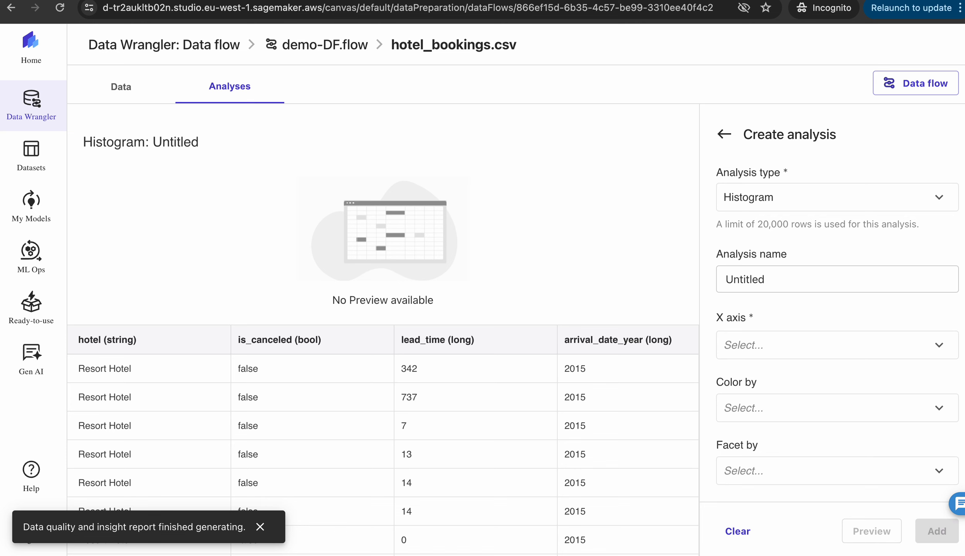
- Name the histogram analysis HA, set its X axis to is_canceled and generate its preview
{"action": "double_click", "coordinate": [746, 279]}
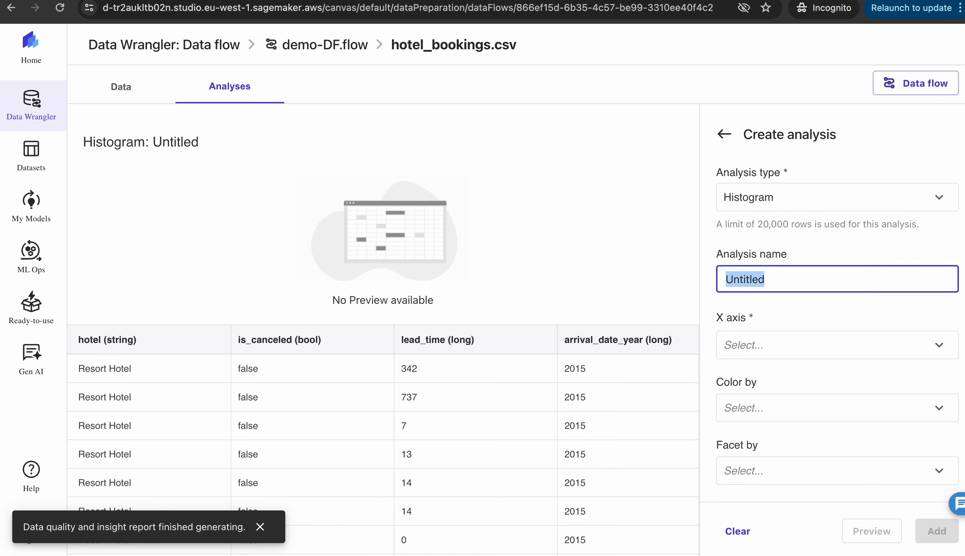
{"action": "type", "text": "HA"}
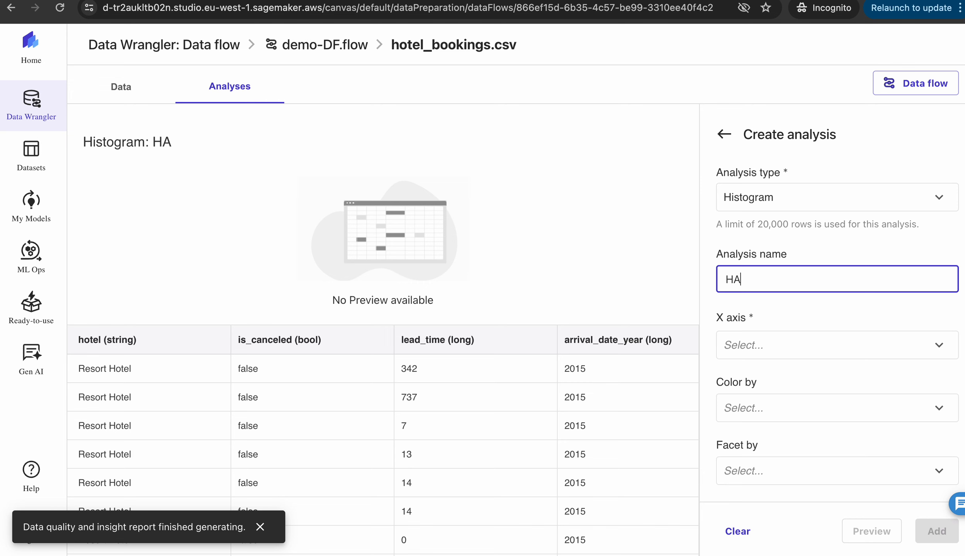
{"action": "left_click", "coordinate": [827, 344]}
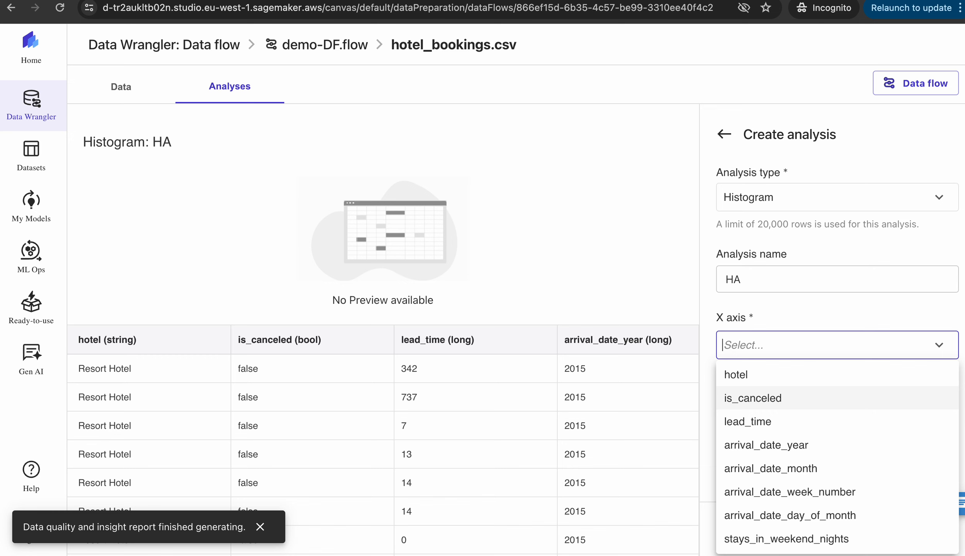
{"action": "left_click", "coordinate": [752, 398]}
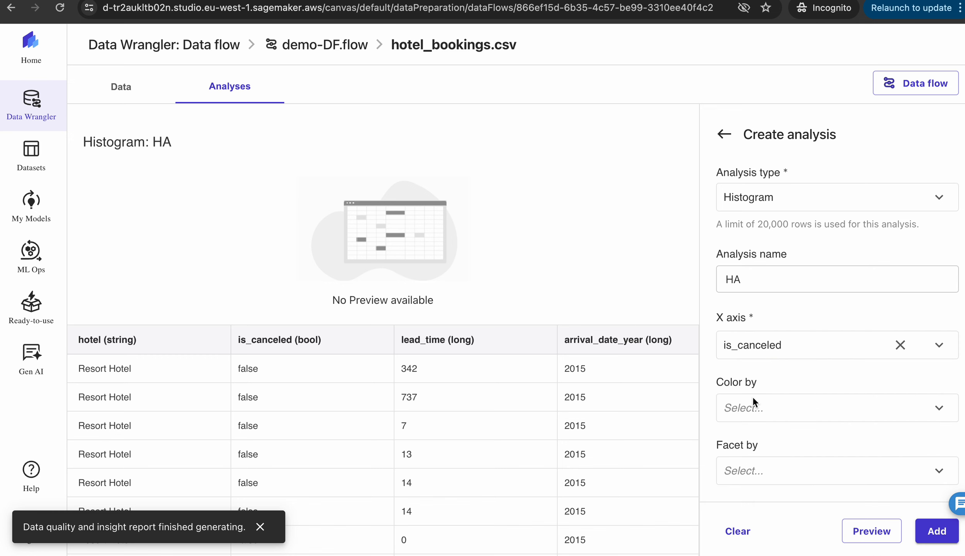
{"action": "scroll", "coordinate": [837, 321], "scroll_direction": "down", "scroll_amount": 1}
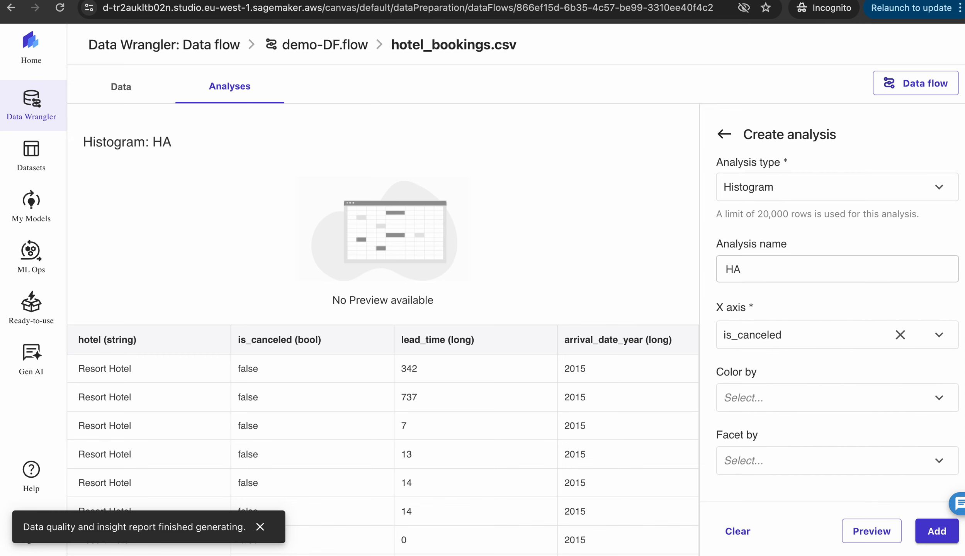
{"action": "left_click", "coordinate": [888, 529]}
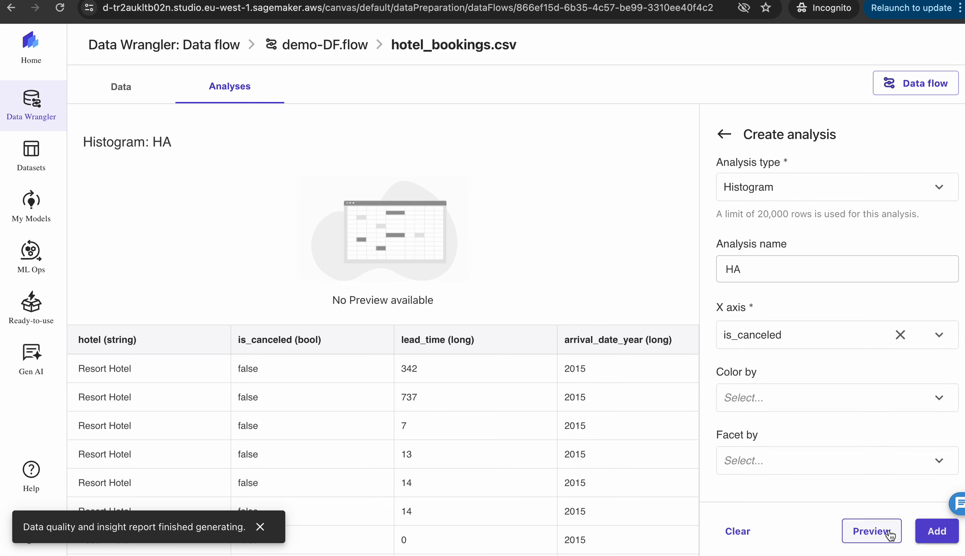
{"action": "left_click", "coordinate": [888, 533]}
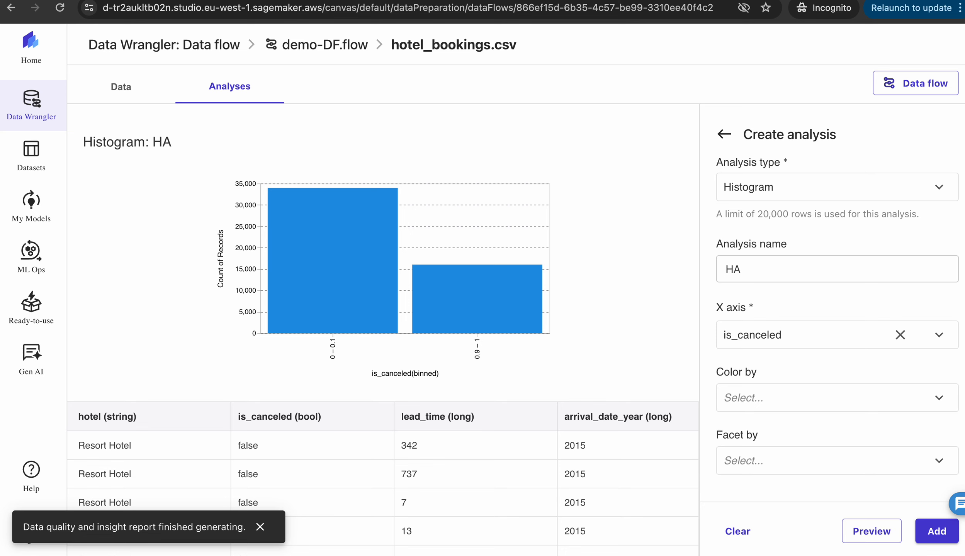
- Switch the new analysis to a Scatter Plot and name it SPA
{"action": "left_click", "coordinate": [753, 187]}
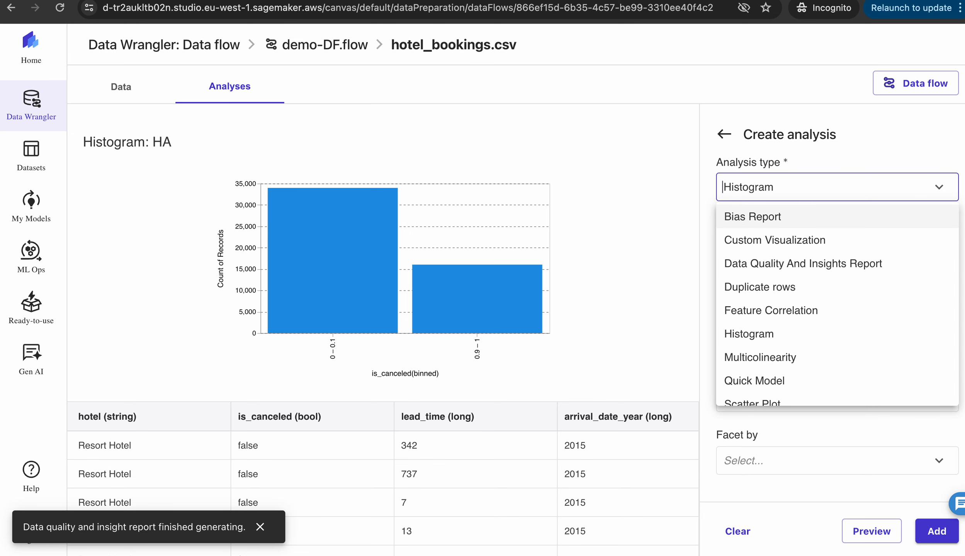
{"action": "scroll", "coordinate": [834, 345], "scroll_direction": "down", "scroll_amount": 3}
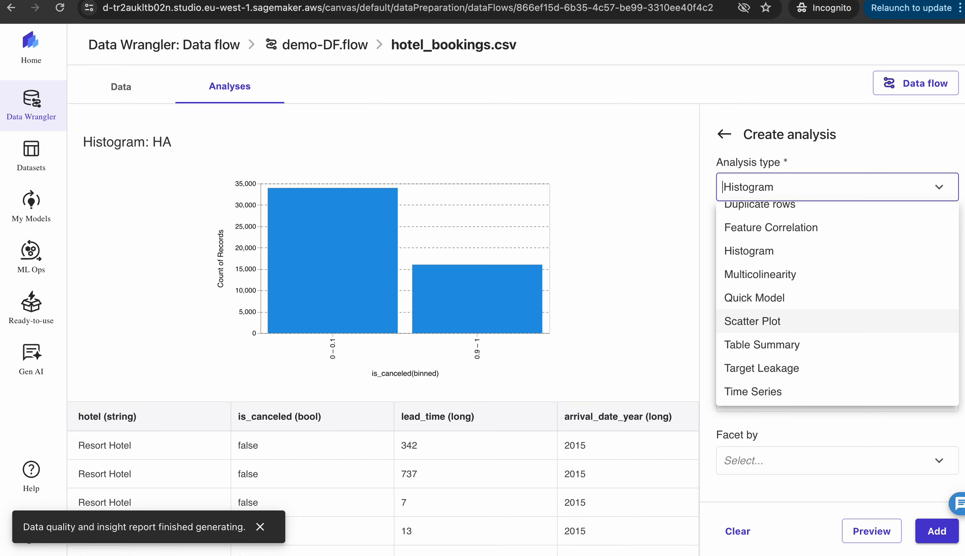
{"action": "left_click", "coordinate": [767, 320]}
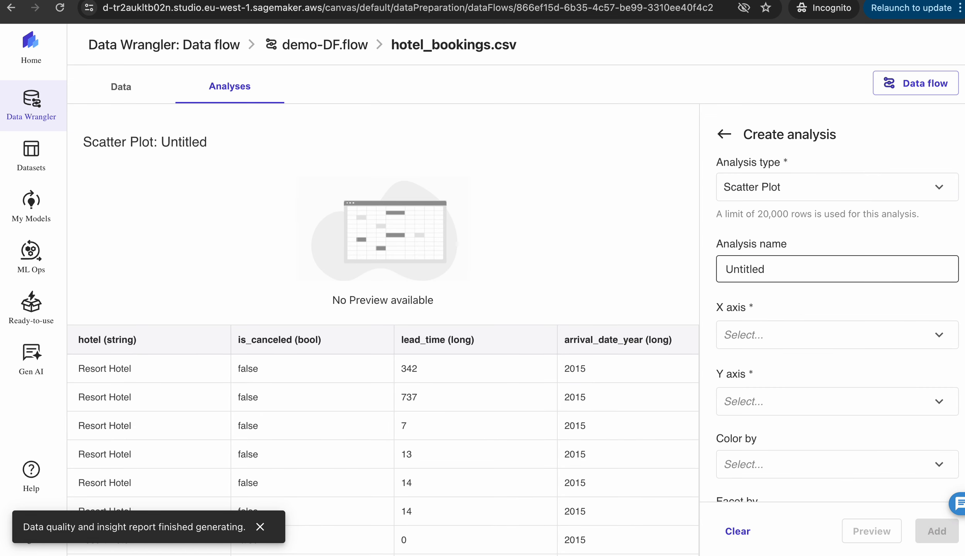
{"action": "double_click", "coordinate": [745, 269]}
{"action": "type", "text": "SPA"}
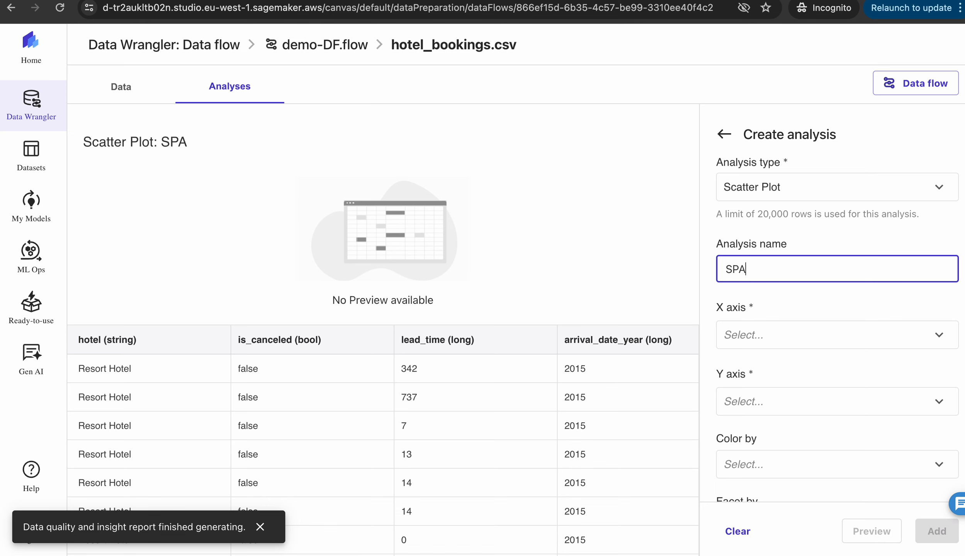
- Set the scatter plot's X axis to lead_time
{"action": "left_click", "coordinate": [837, 334]}
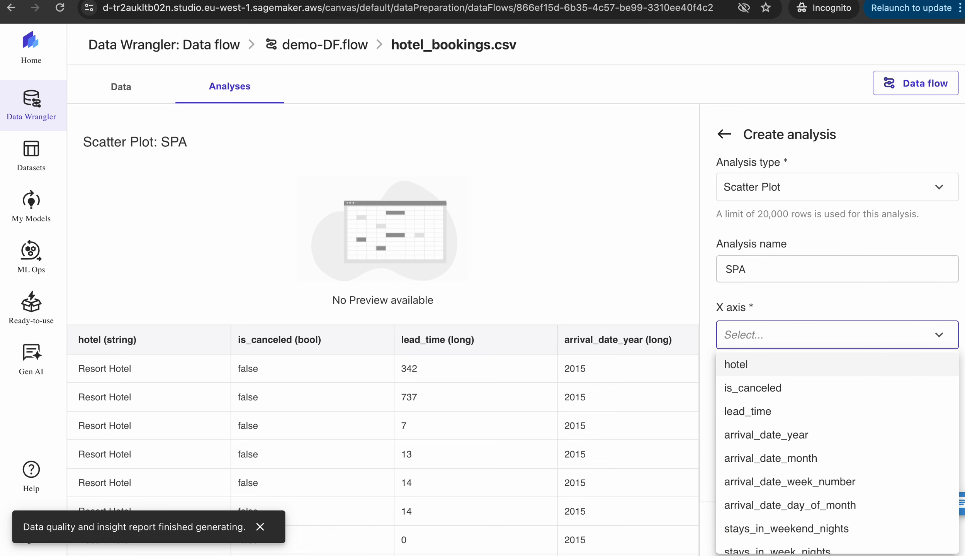
{"action": "key", "text": "Down"}
{"action": "key", "text": "Down"}
{"action": "key", "text": "Down"}
{"action": "key", "text": "Down"}
{"action": "key", "text": "Up"}
{"action": "key", "text": "Up"}
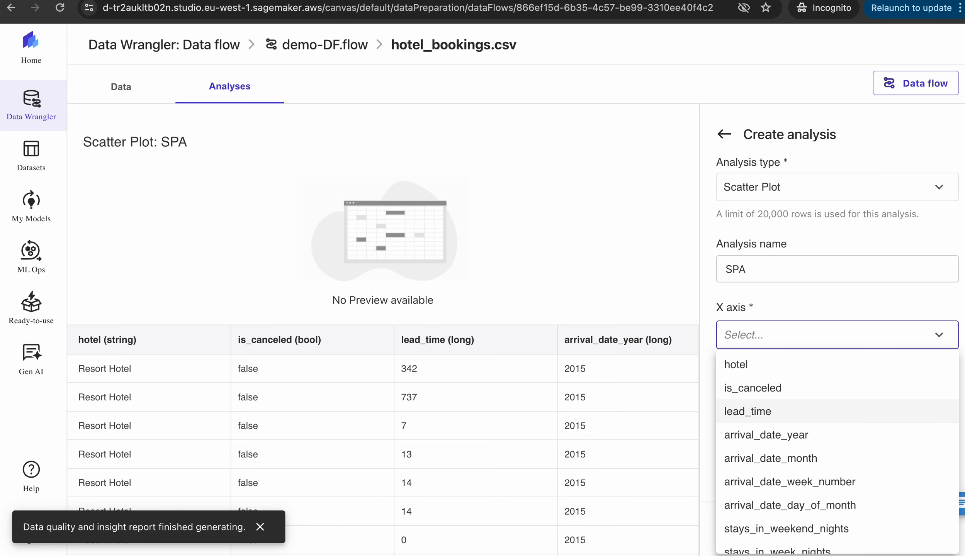
{"action": "key", "text": "Return"}
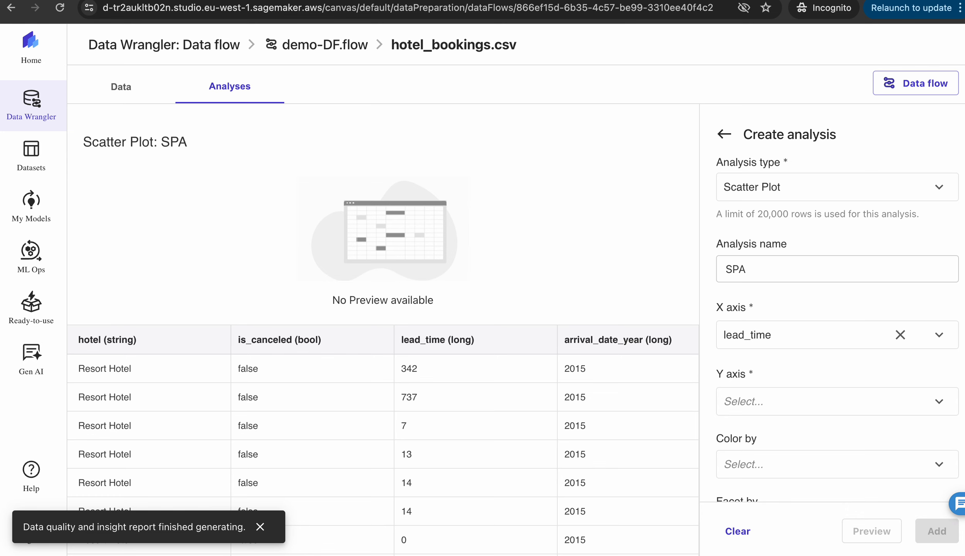
- Set the scatter plot's Y axis to adr, then add the analysis and update it to draw the chart
{"action": "scroll", "coordinate": [837, 325], "scroll_direction": "down", "scroll_amount": 2}
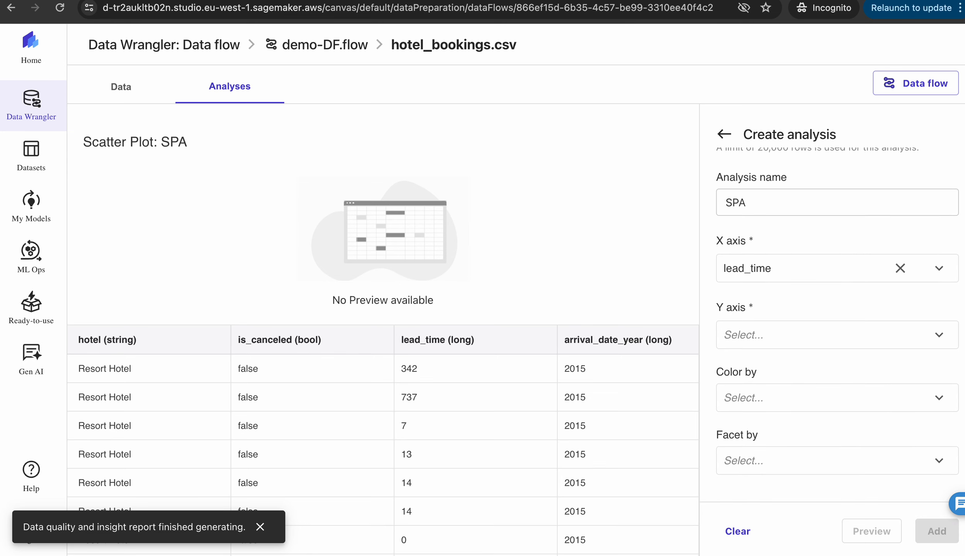
{"action": "left_click", "coordinate": [811, 334]}
{"action": "scroll", "coordinate": [837, 452], "scroll_direction": "down", "scroll_amount": 5}
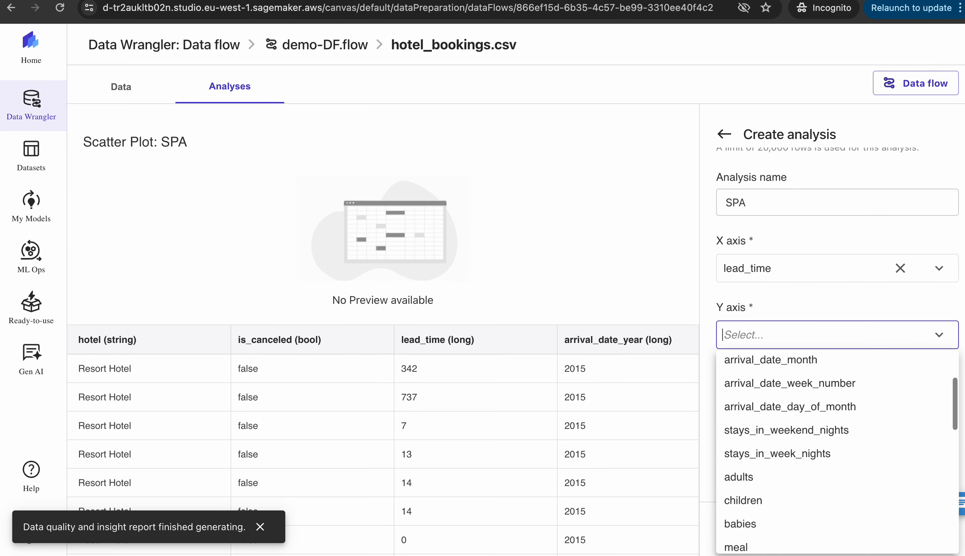
{"action": "scroll", "coordinate": [754, 433], "scroll_direction": "down", "scroll_amount": 7}
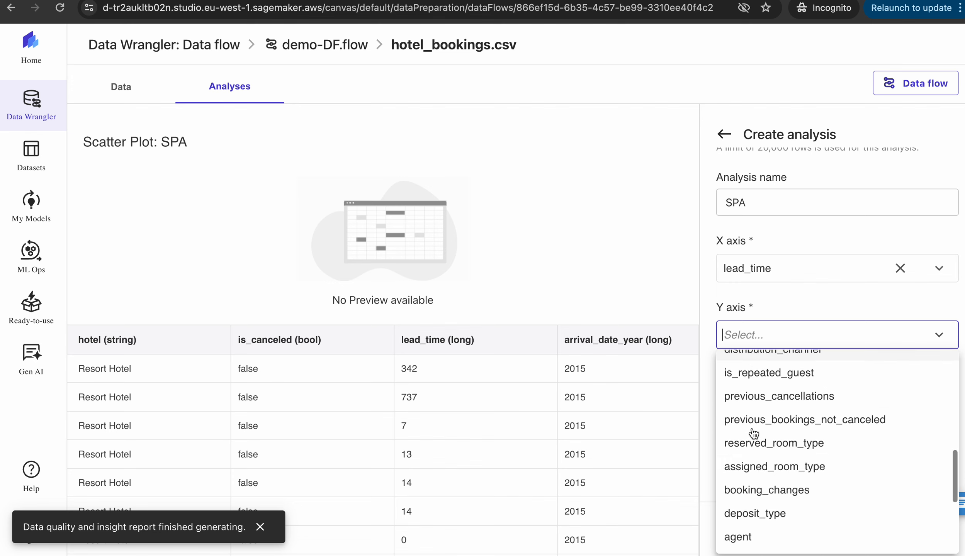
{"action": "scroll", "coordinate": [754, 433], "scroll_direction": "down", "scroll_amount": 3}
{"action": "left_click", "coordinate": [744, 463]}
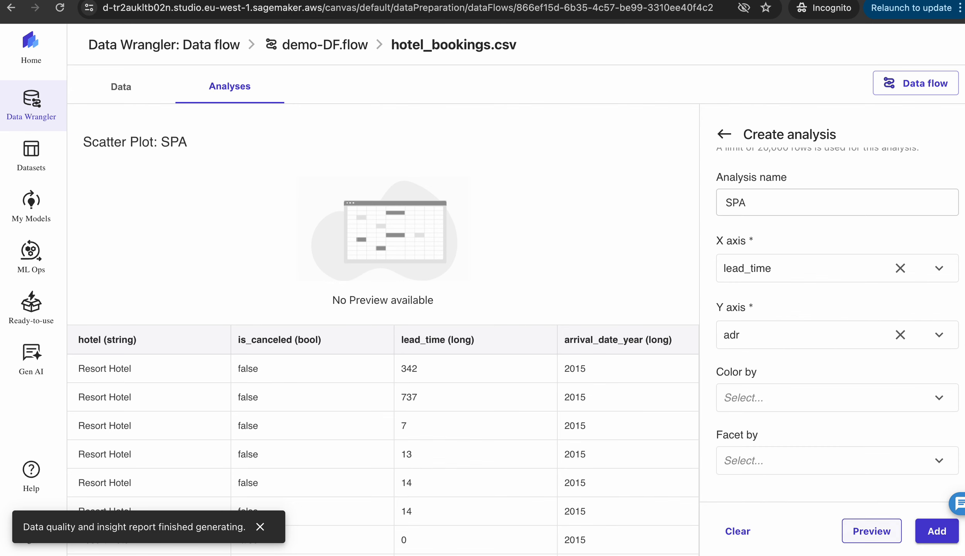
{"action": "left_click", "coordinate": [941, 539]}
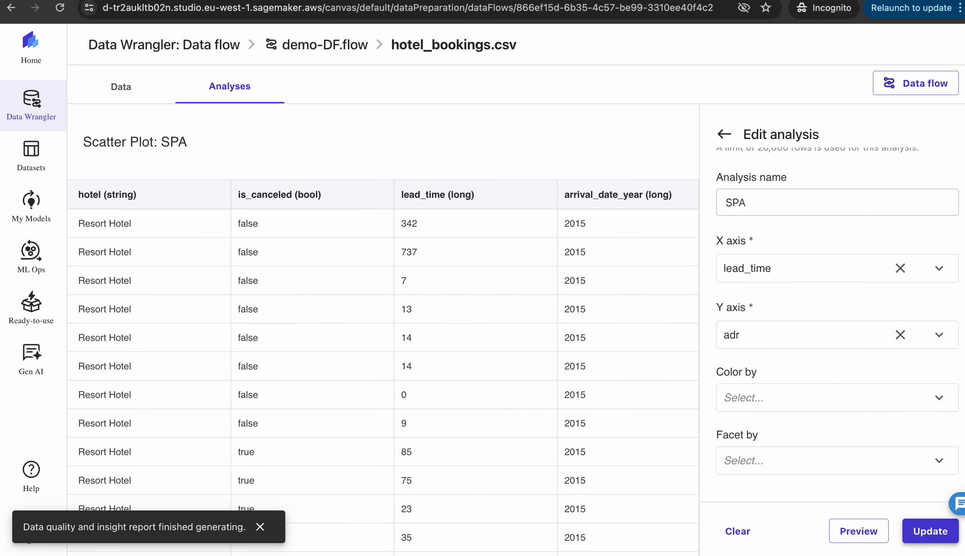
{"action": "left_click", "coordinate": [930, 531]}
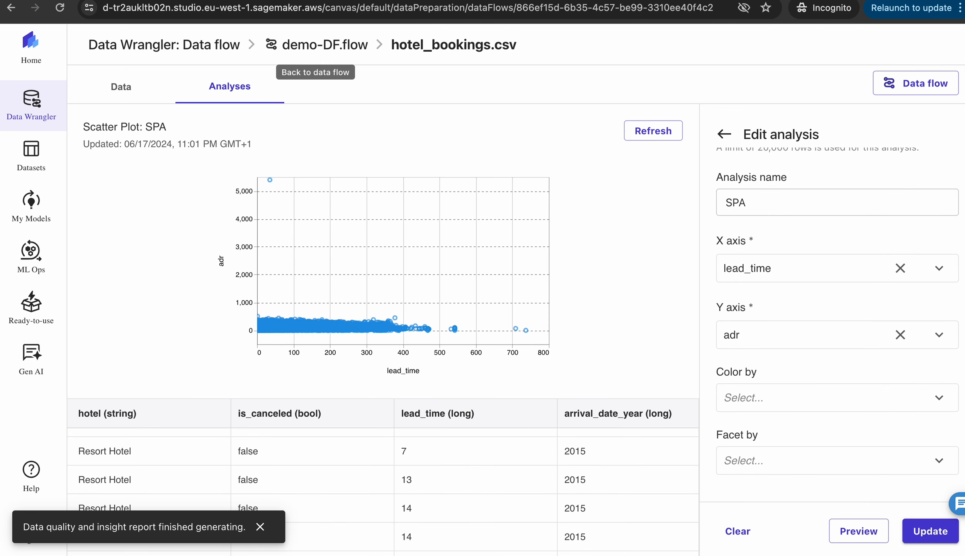
- Return to demo-DF.flow and delete the SPA scatter plot node
{"action": "left_click", "coordinate": [317, 44]}
{"action": "mouse_move", "coordinate": [666, 358]}
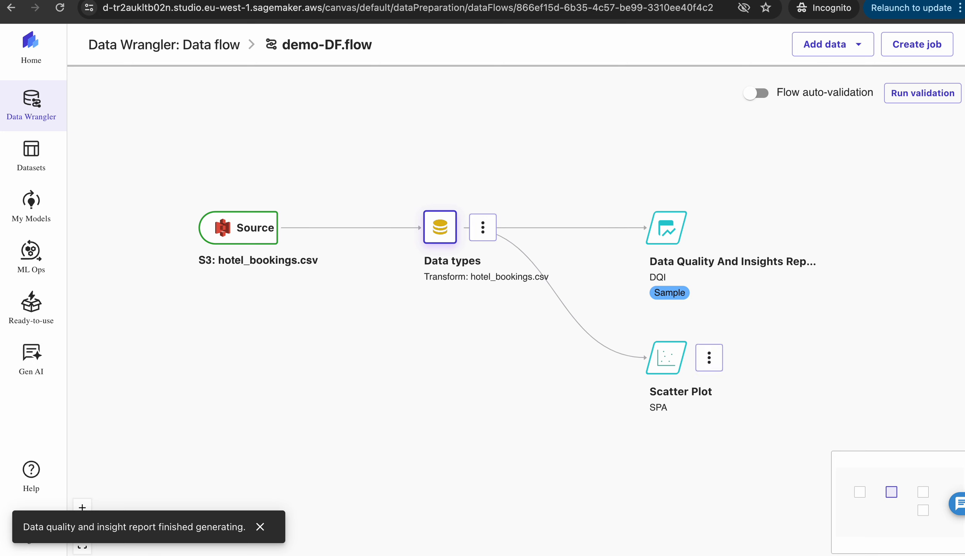
{"action": "left_click", "coordinate": [709, 357]}
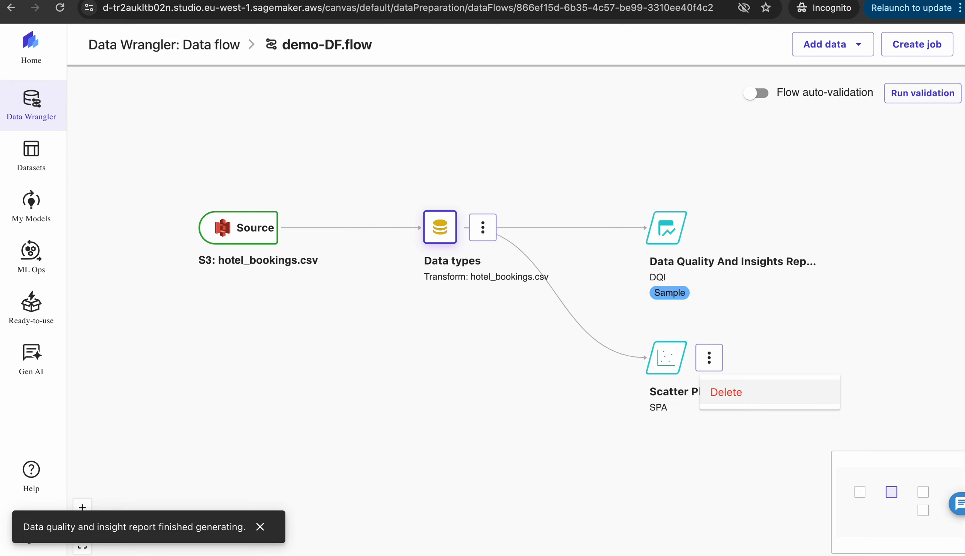
{"action": "left_click", "coordinate": [734, 393]}
{"action": "left_click", "coordinate": [628, 325]}
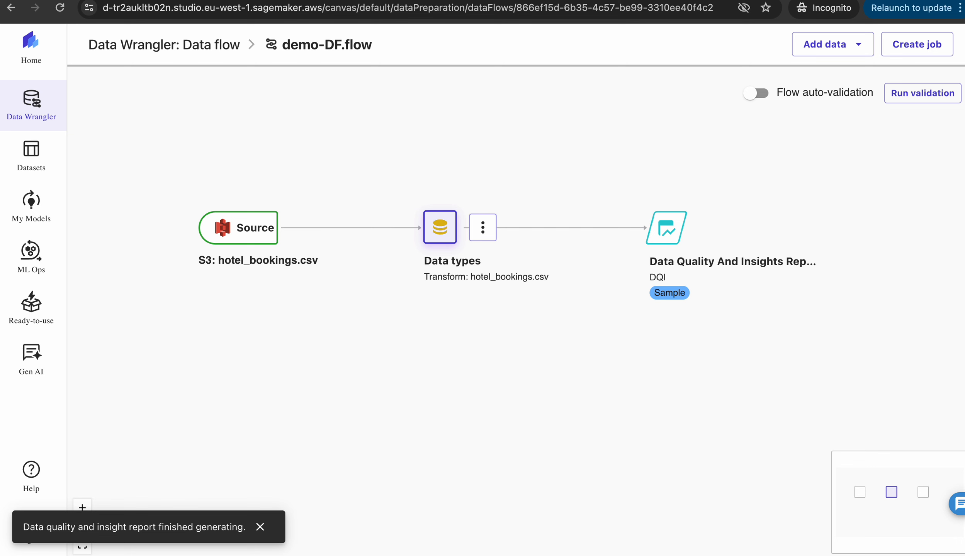
- Start adding a transform to the Data types node, search the transforms for "dupli" and choose Manage rows
{"action": "left_click", "coordinate": [483, 228]}
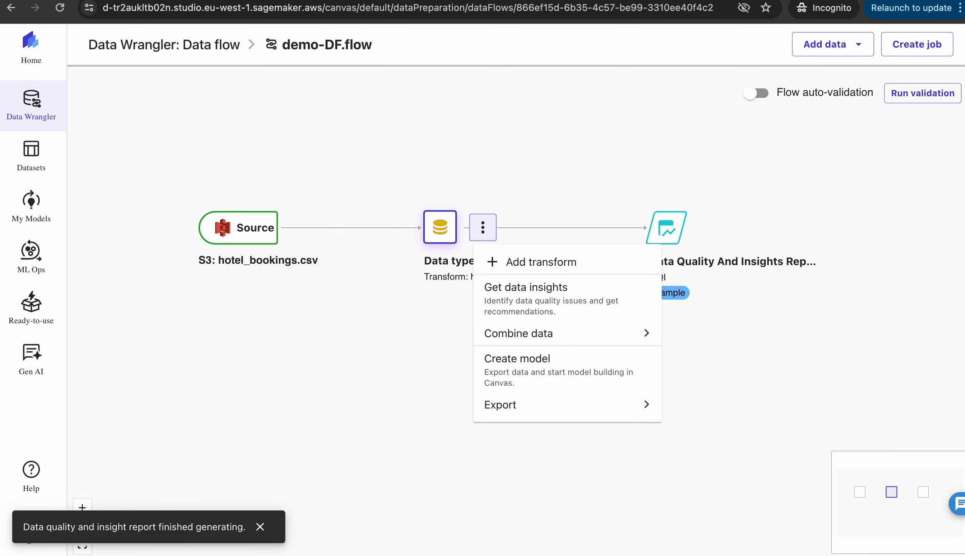
{"action": "left_click", "coordinate": [510, 263]}
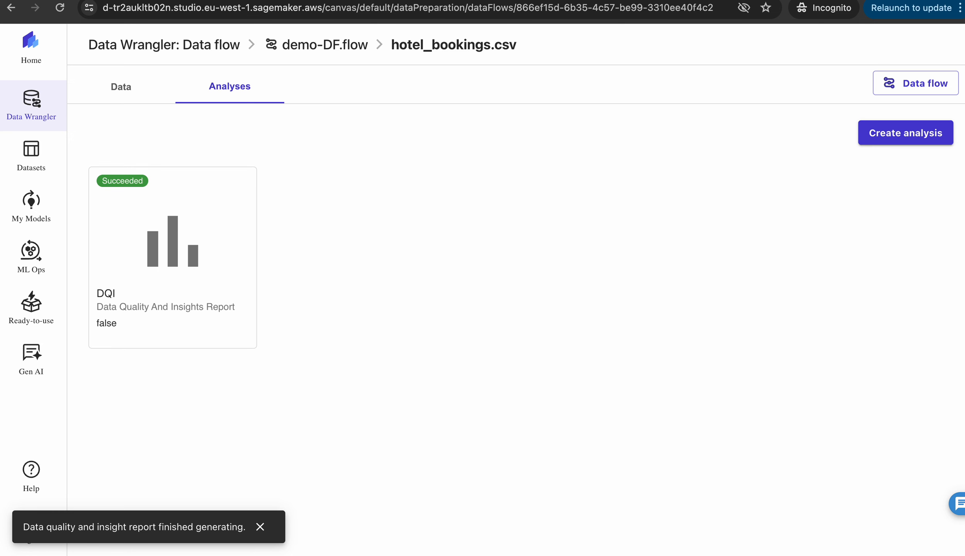
{"action": "left_click", "coordinate": [121, 87]}
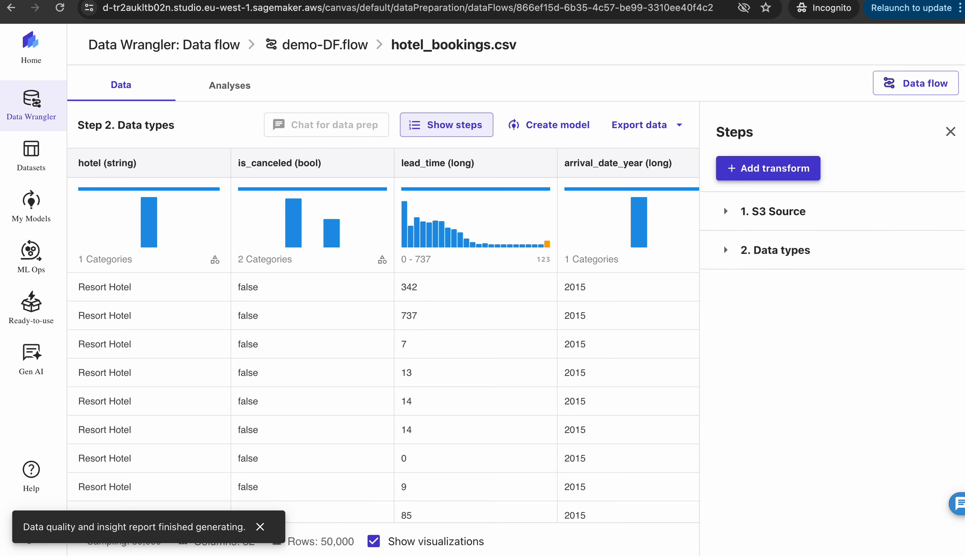
{"action": "left_click", "coordinate": [740, 168]}
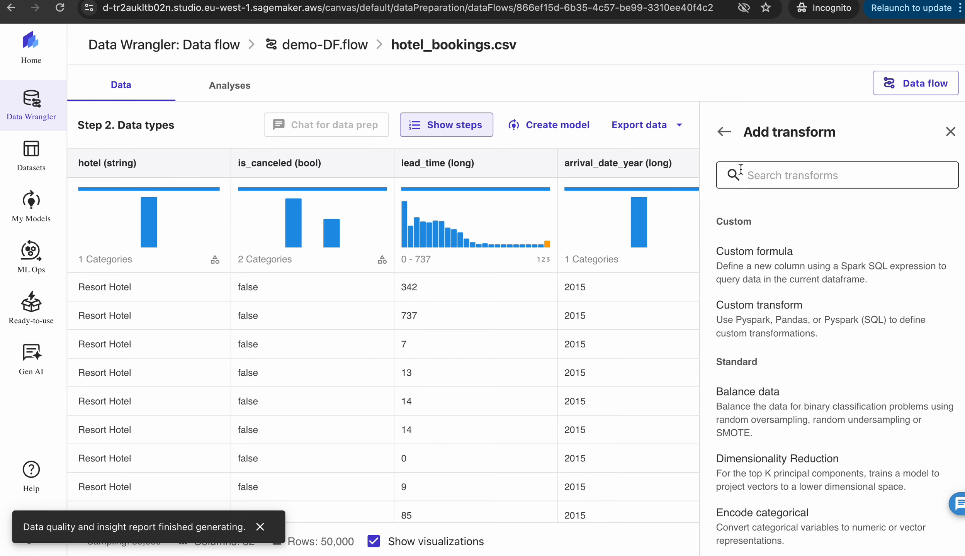
{"action": "left_click", "coordinate": [741, 169]}
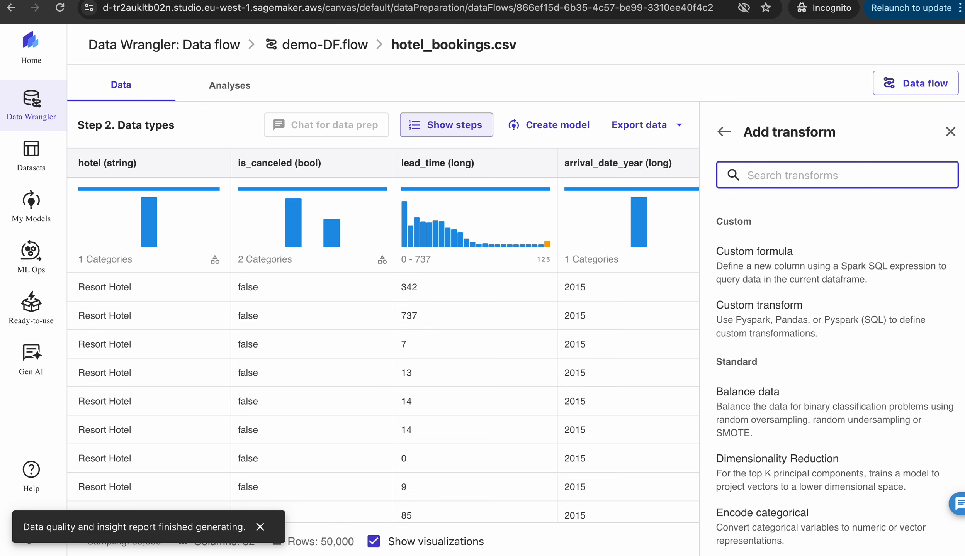
{"action": "type", "text": "dupli"}
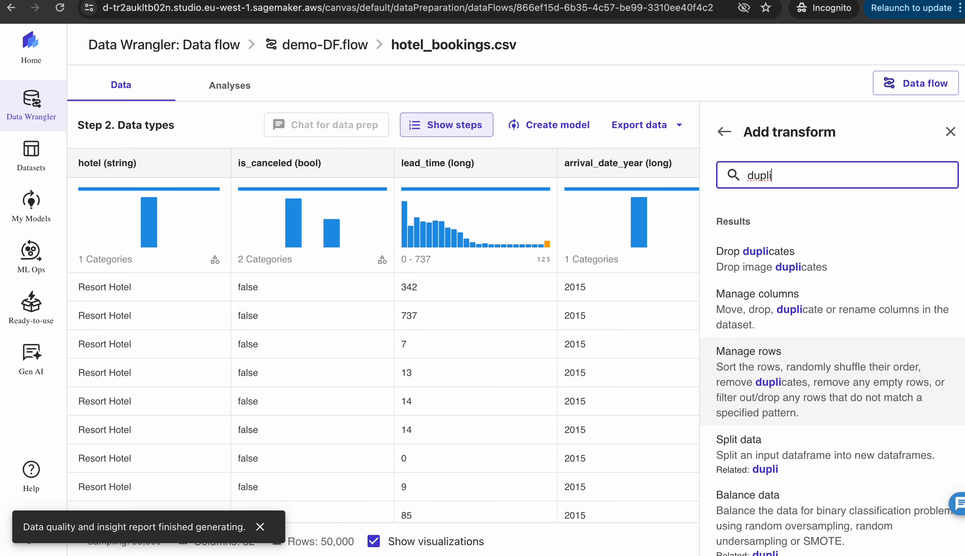
{"action": "left_click", "coordinate": [797, 397]}
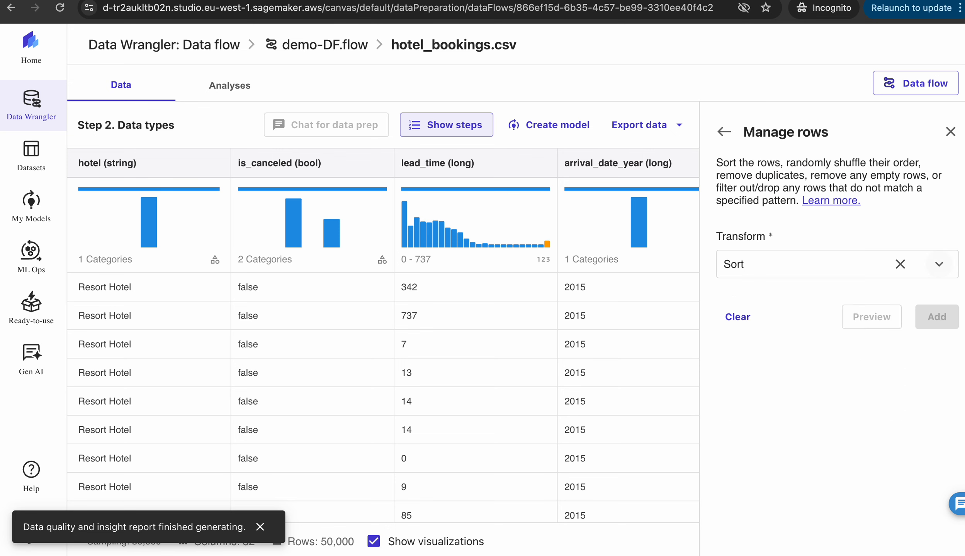
- Set the Manage rows transform to Drop duplicates, preview it and add it to the flow
{"action": "left_click", "coordinate": [811, 264]}
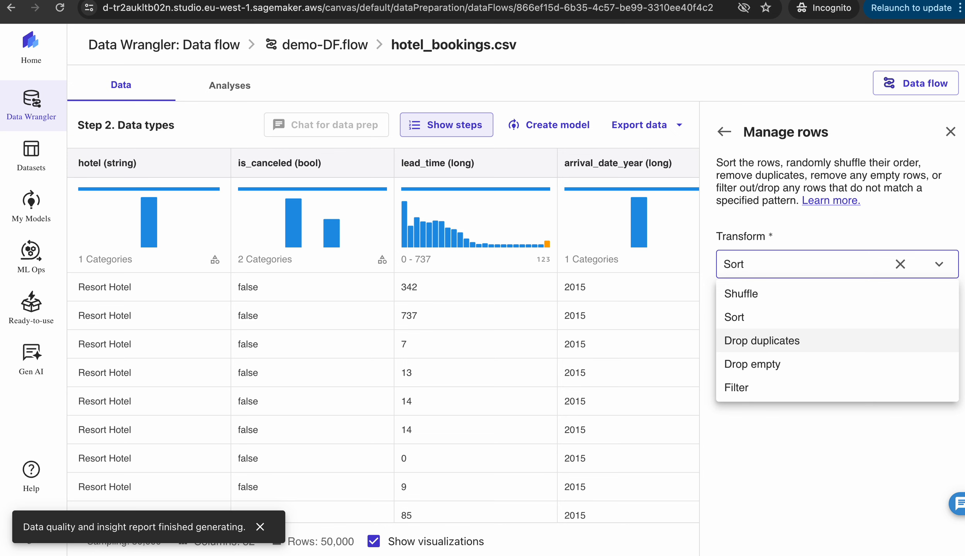
{"action": "left_click", "coordinate": [777, 341]}
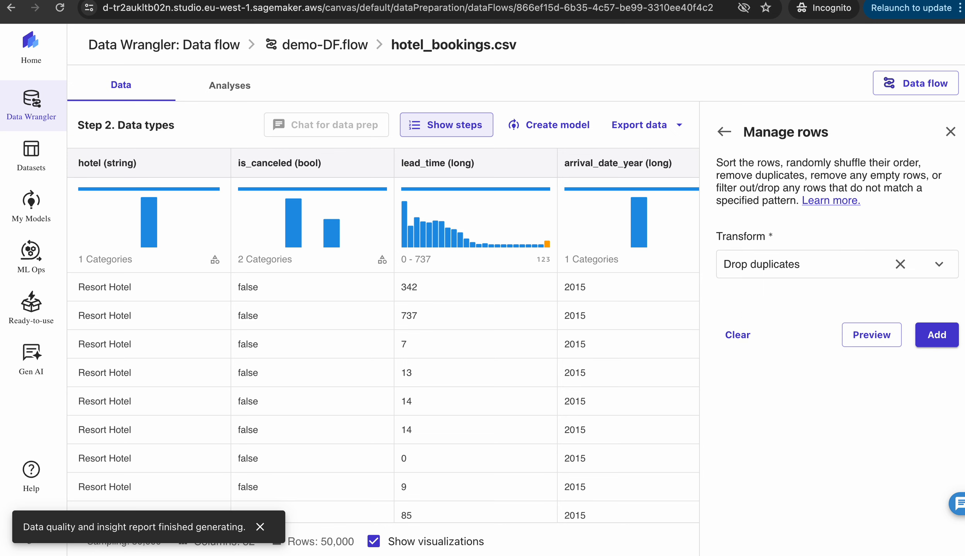
{"action": "left_click", "coordinate": [871, 334]}
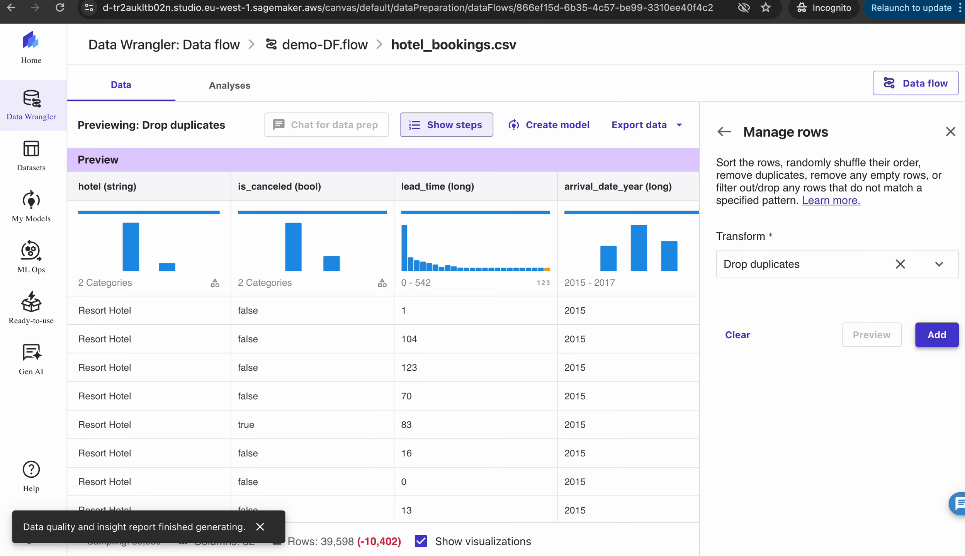
{"action": "left_click", "coordinate": [940, 337]}
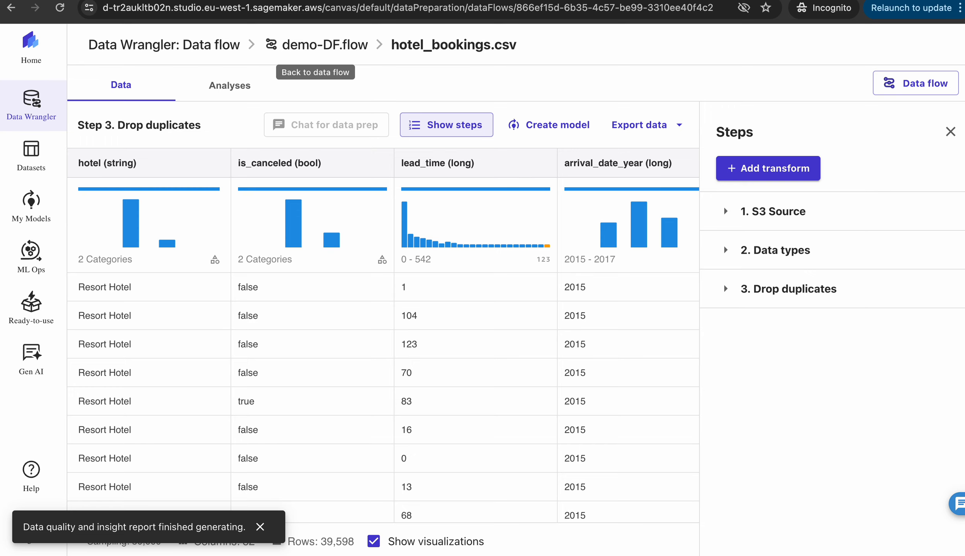
- Return to demo-DF.flow and start a Duplicate rows analysis on the Drop duplicates node's data
{"action": "left_click", "coordinate": [324, 44]}
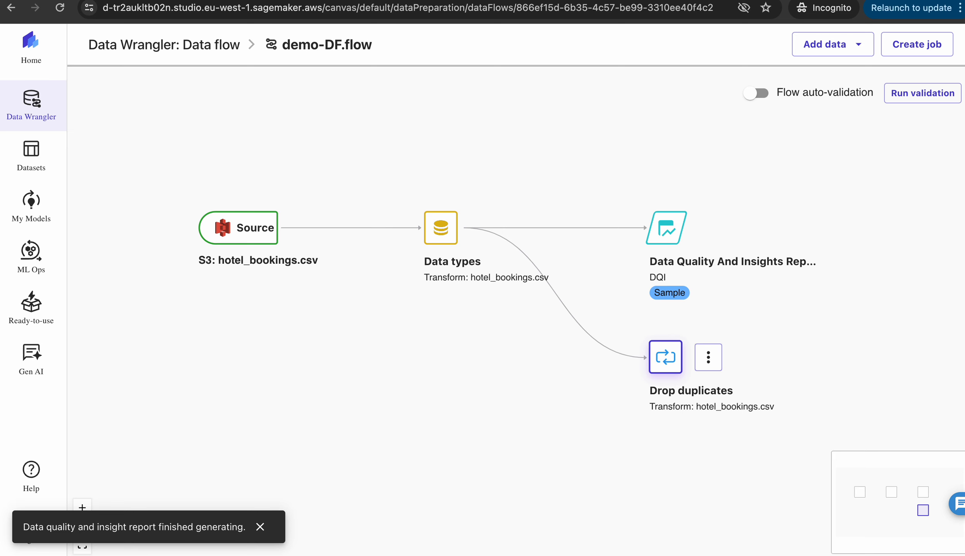
{"action": "mouse_move", "coordinate": [440, 228]}
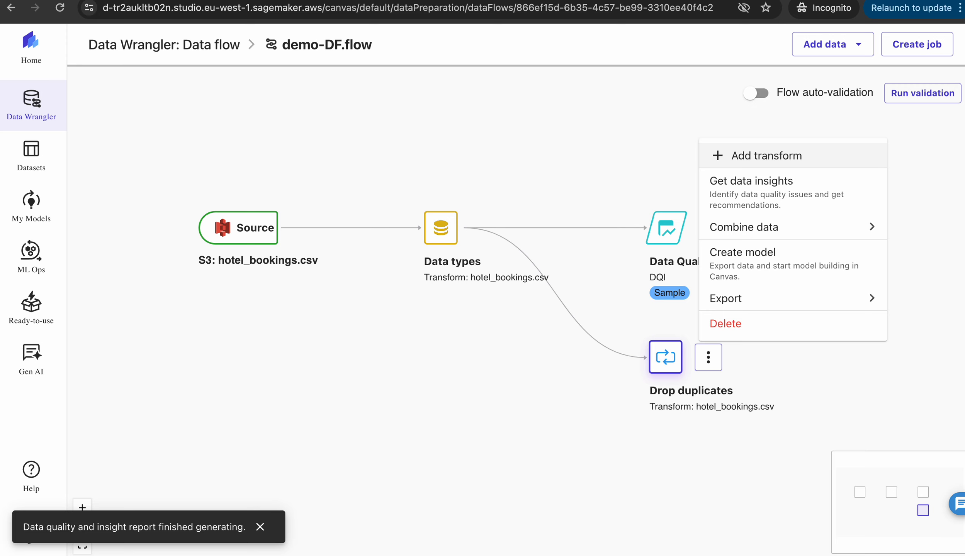
{"action": "left_click", "coordinate": [753, 157]}
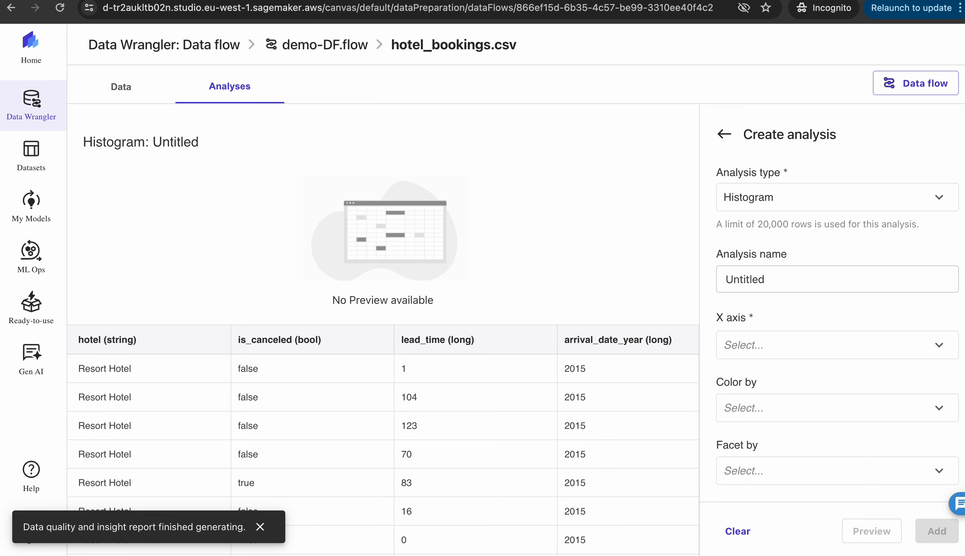
{"action": "left_click", "coordinate": [837, 197]}
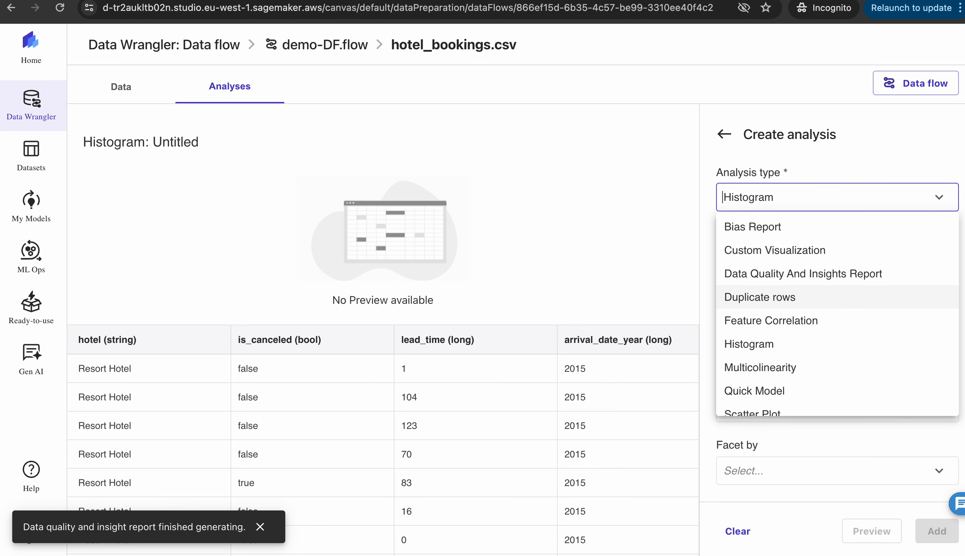
{"action": "left_click", "coordinate": [763, 297]}
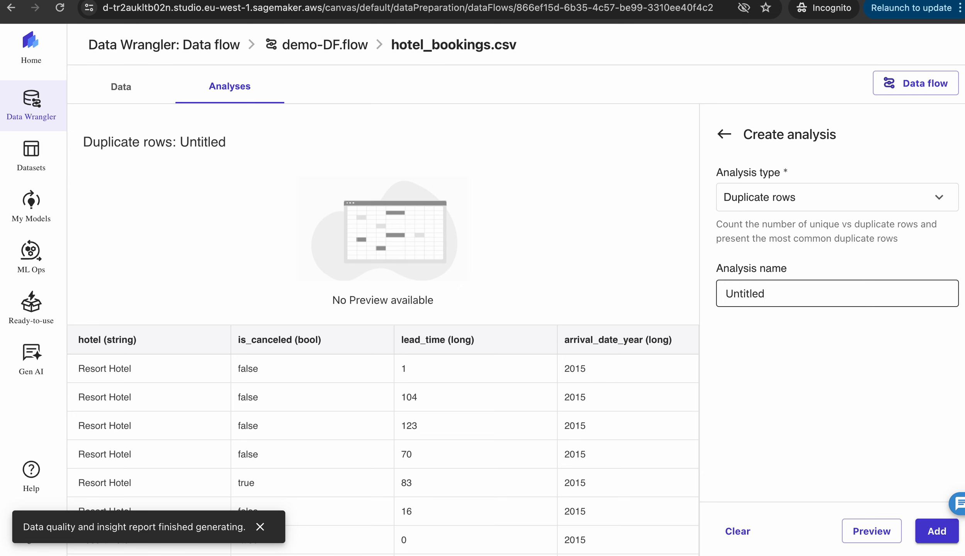
- Name the Duplicate rows analysis NewDRow
{"action": "double_click", "coordinate": [763, 297]}
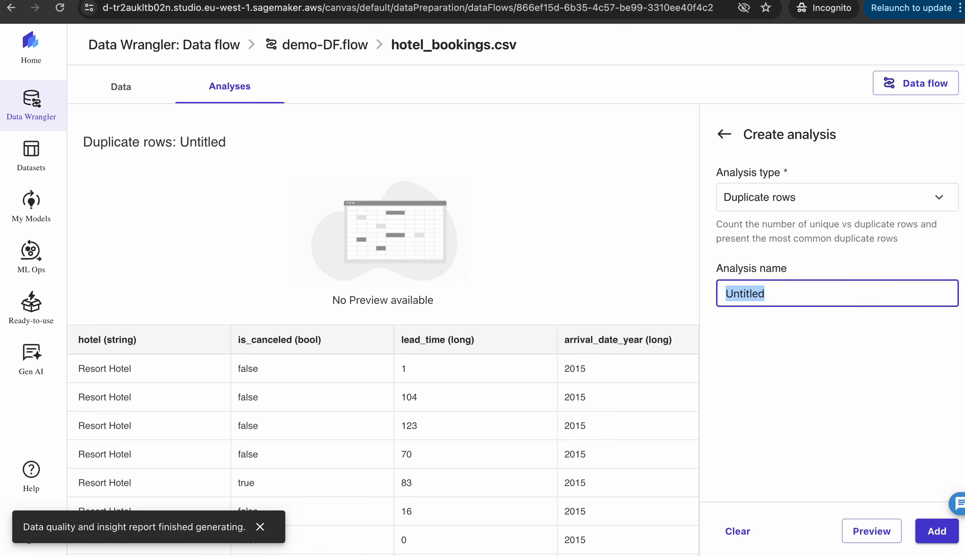
{"action": "type", "text": "N"}
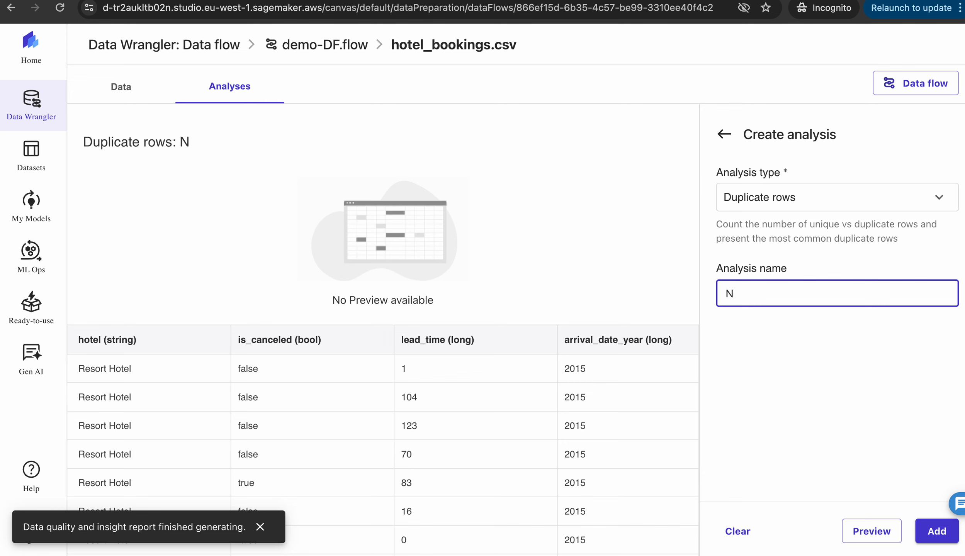
{"action": "type", "text": "Drow"}
{"action": "key", "text": "Left"}
{"action": "key", "text": "Left"}
{"action": "key", "text": "BackSpace"}
{"action": "type", "text": "R"}
{"action": "key", "text": "Left"}
{"action": "type", "text": "e"}
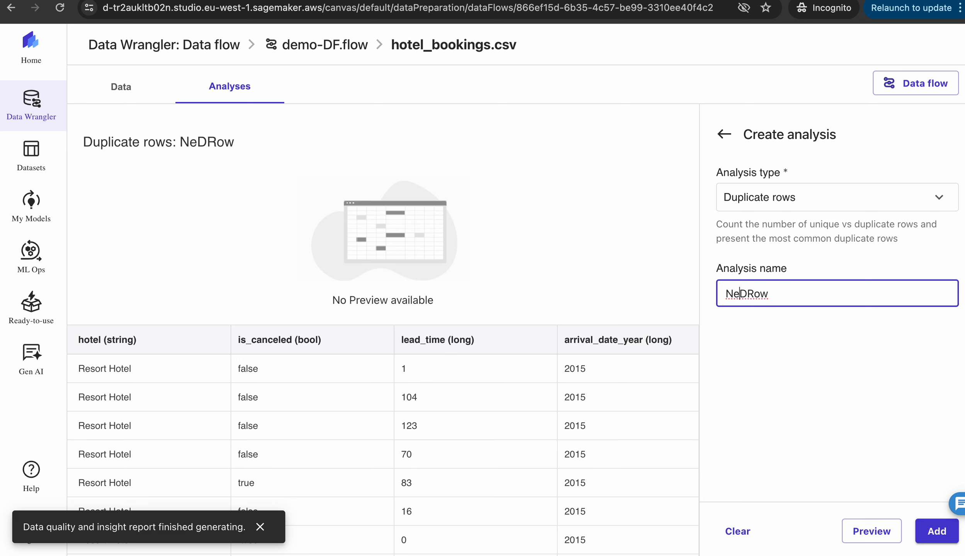
{"action": "type", "text": "w"}
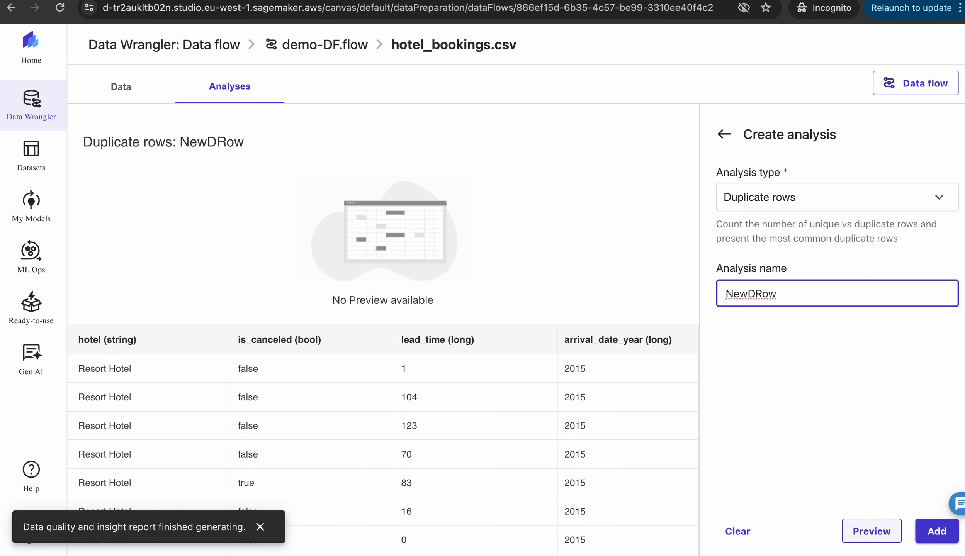
- Preview the NewDRow analysis, check its duplicate-row result and add it to the flow
{"action": "left_click", "coordinate": [884, 534]}
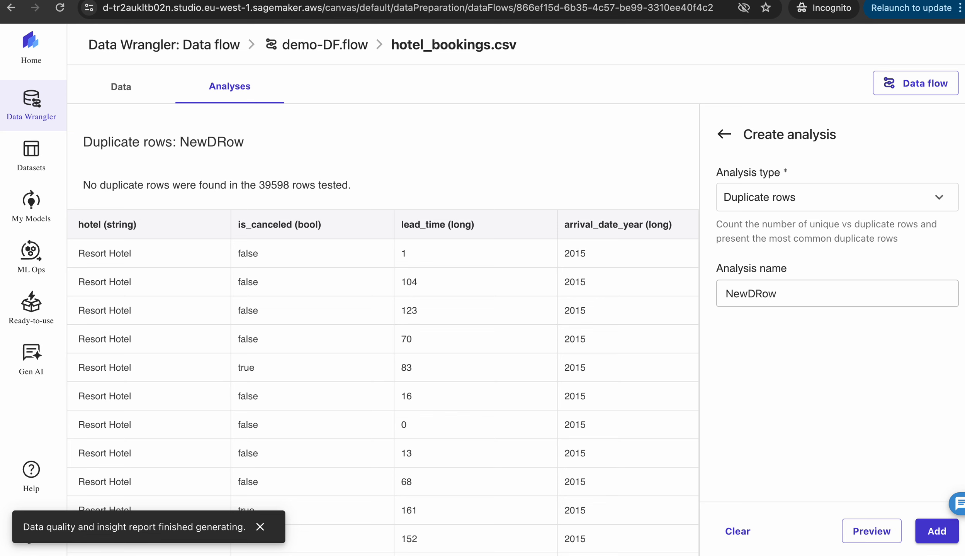
{"action": "triple_click", "coordinate": [333, 185]}
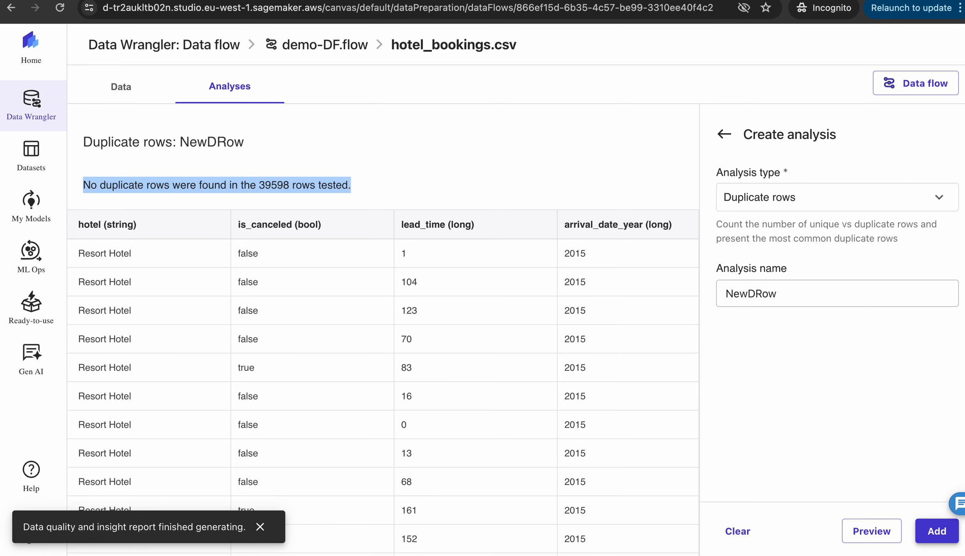
{"action": "left_click", "coordinate": [936, 535]}
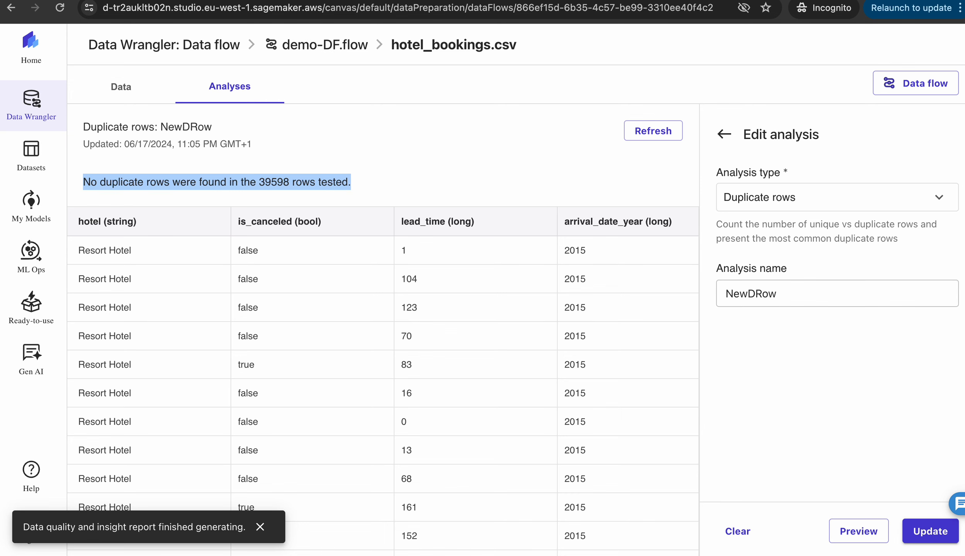
- Return to demo-DF.flow and start exporting the Drop duplicates node's data to Amazon S3
{"action": "left_click", "coordinate": [340, 45]}
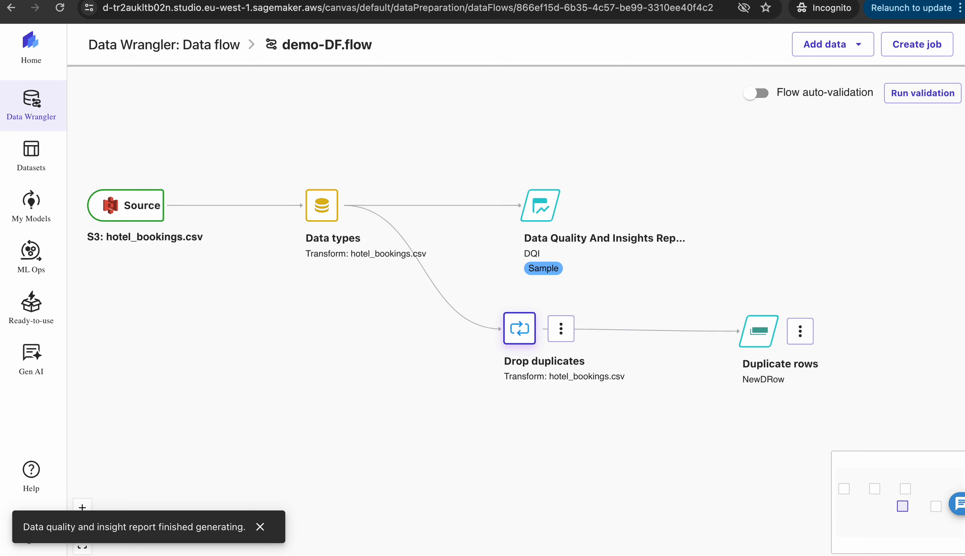
{"action": "left_click", "coordinate": [799, 331]}
{"action": "key", "text": "Escape"}
{"action": "left_click", "coordinate": [561, 328]}
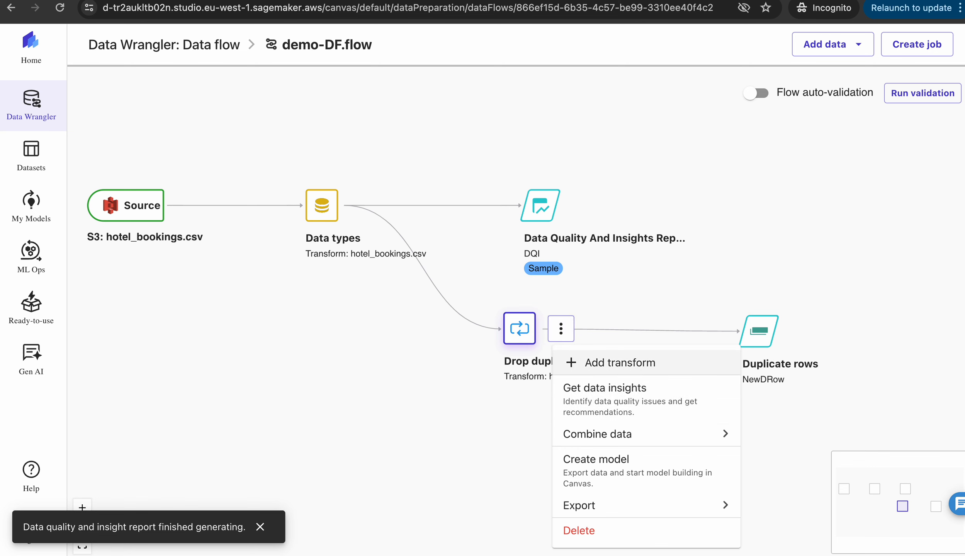
{"action": "mouse_move", "coordinate": [595, 506]}
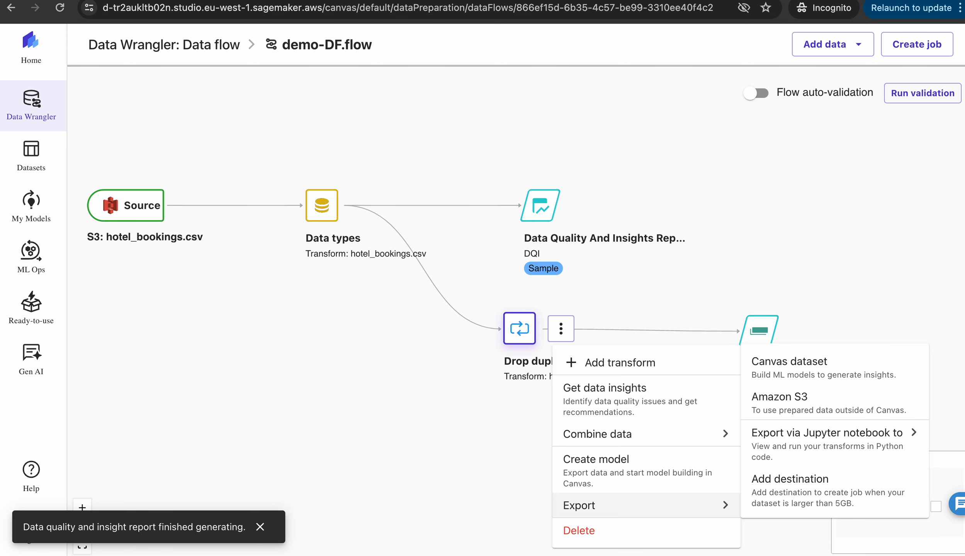
{"action": "mouse_move", "coordinate": [827, 440]}
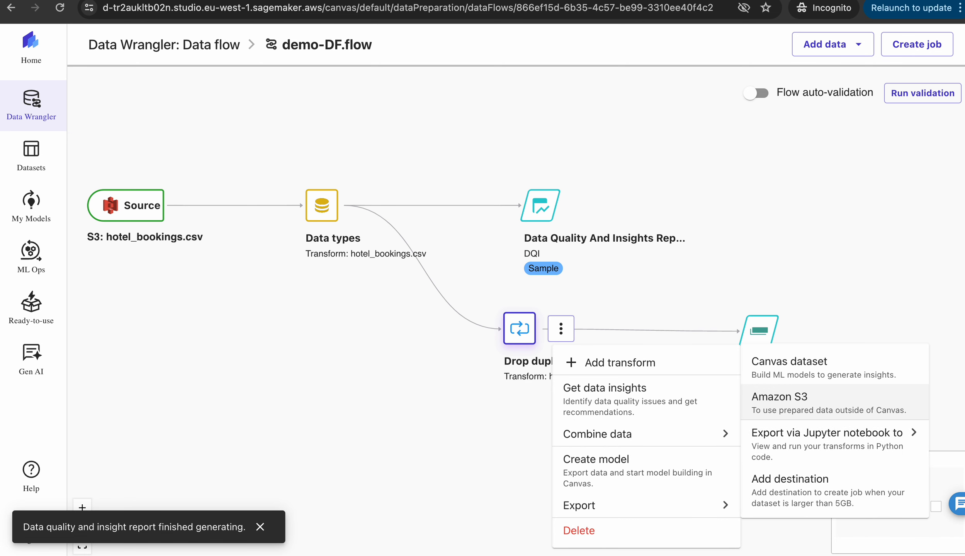
{"action": "left_click", "coordinate": [797, 393]}
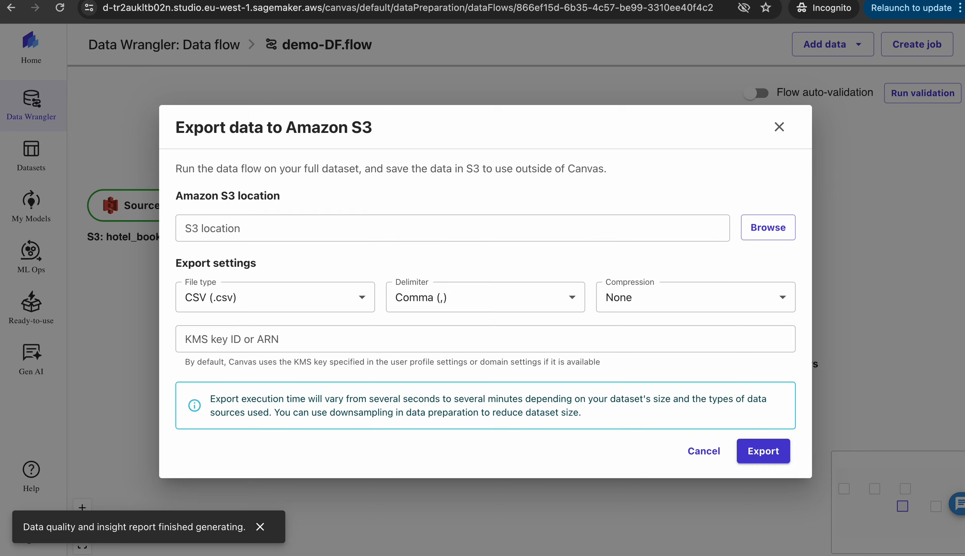
- Set the S3 export location to the demo-sage-wrangler bucket and run the export
{"action": "left_click", "coordinate": [770, 227]}
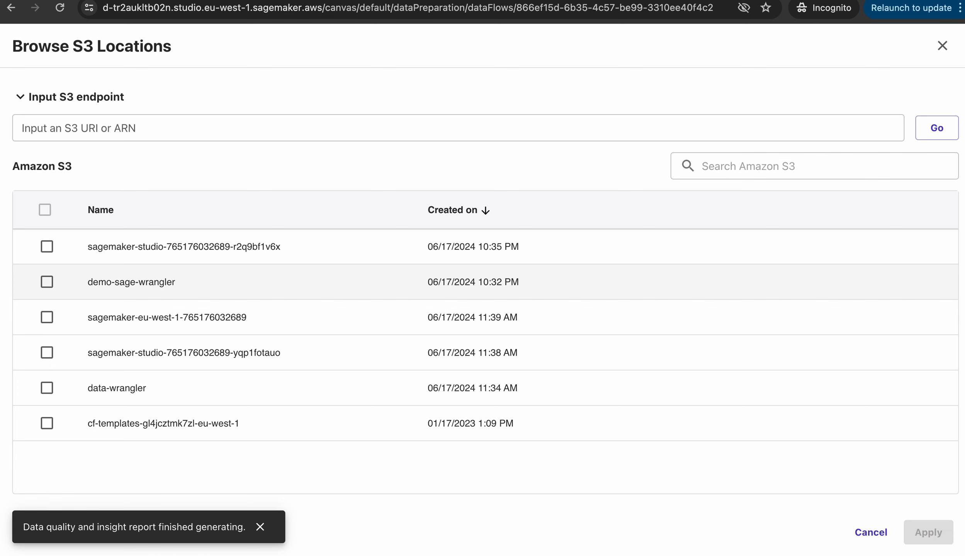
{"action": "left_click", "coordinate": [47, 282]}
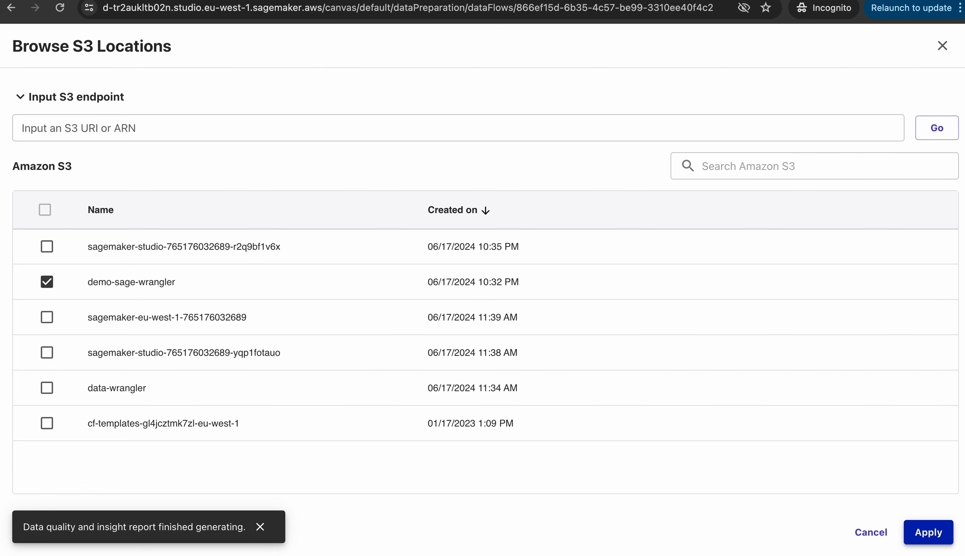
{"action": "left_click", "coordinate": [928, 532]}
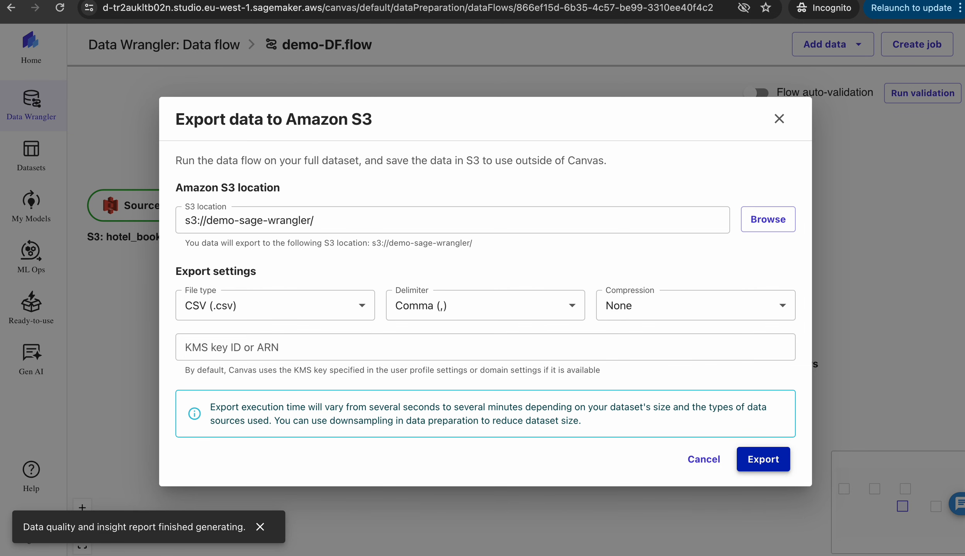
{"action": "left_click", "coordinate": [761, 459]}
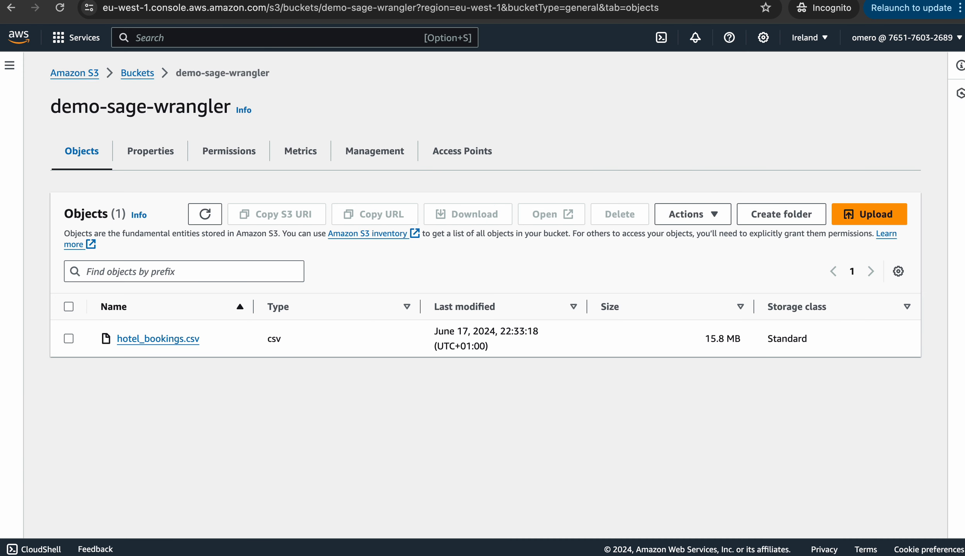
{"action": "left_click", "coordinate": [204, 214]}
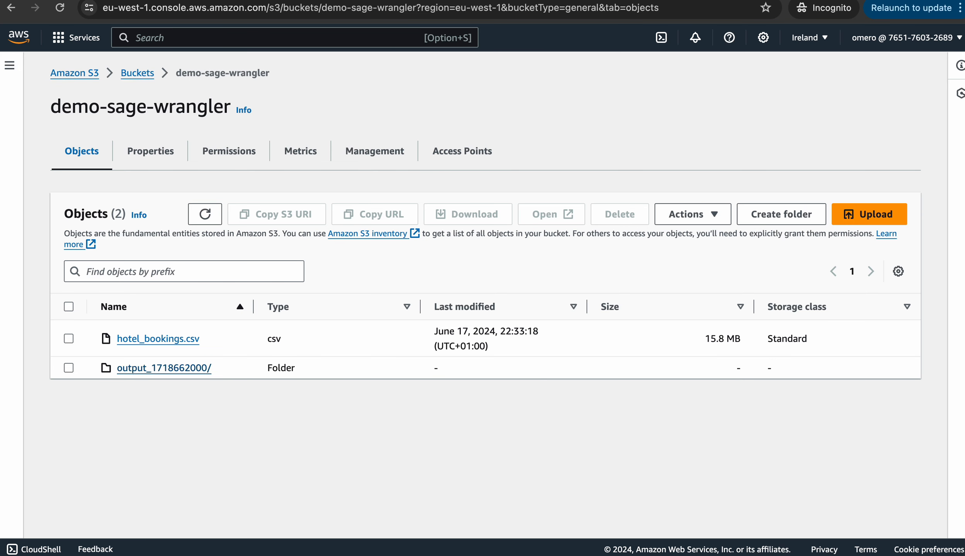
{"action": "left_click", "coordinate": [164, 368]}
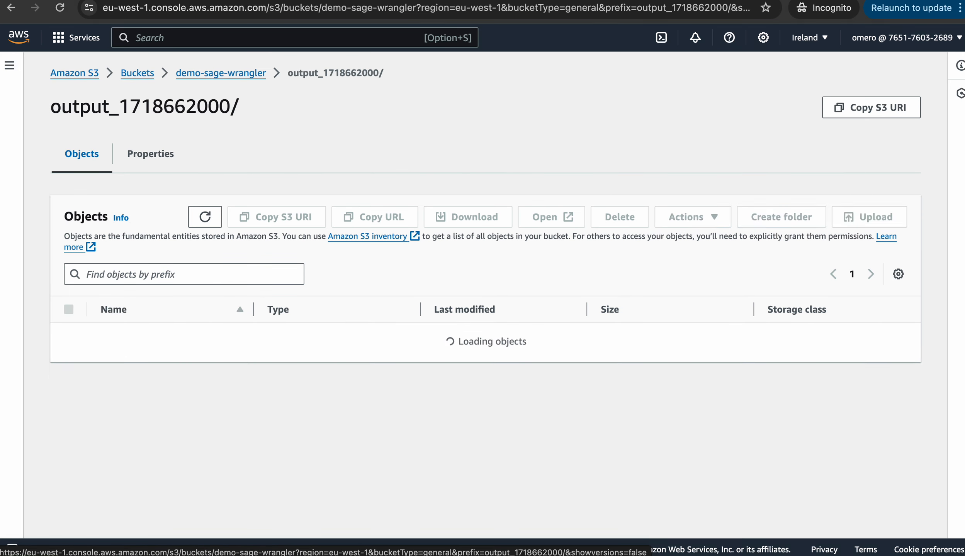
{"action": "scroll", "coordinate": [165, 348], "scroll_direction": "down", "scroll_amount": 2}
{"action": "scroll", "coordinate": [164, 332], "scroll_direction": "down", "scroll_amount": 15}
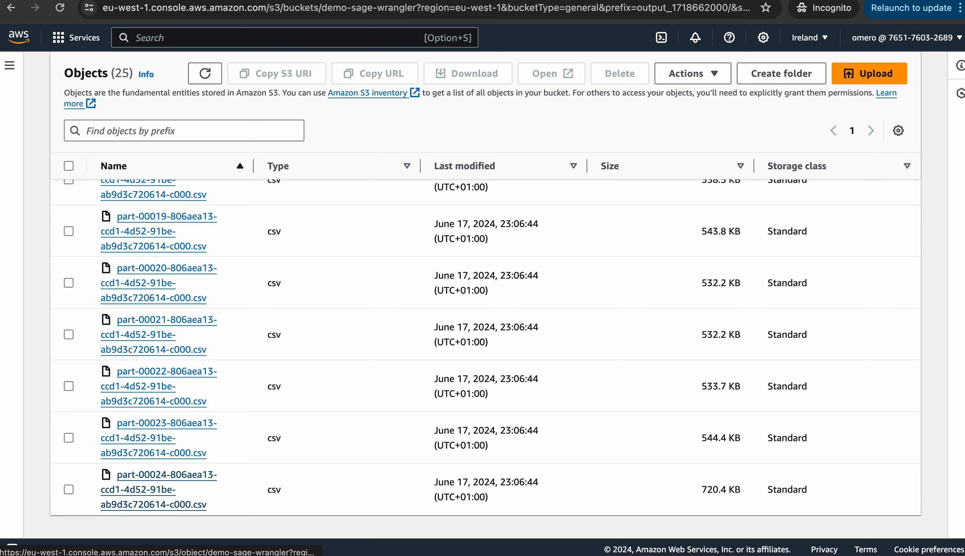
- Open the last exported file, part-00024-806aea13-ccd1-4d52-91be-ab9d3c720614-c000.csv, and save it to Downloads
{"action": "left_click", "coordinate": [167, 475]}
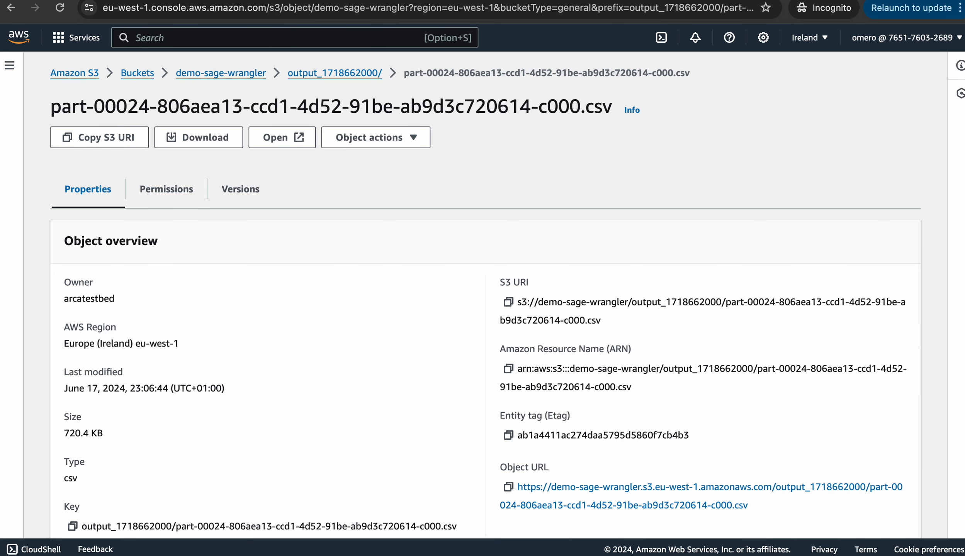
{"action": "left_click", "coordinate": [282, 137]}
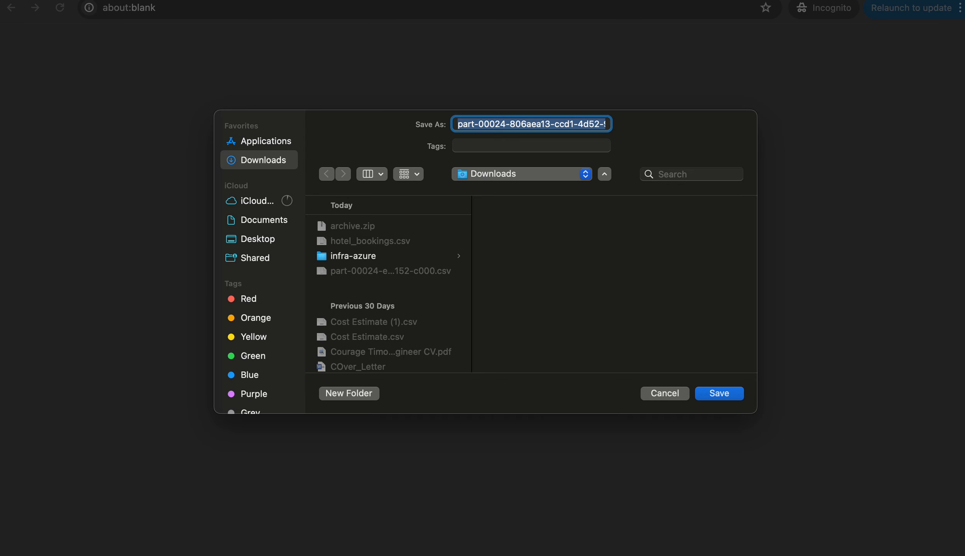
{"action": "key", "text": "Return"}
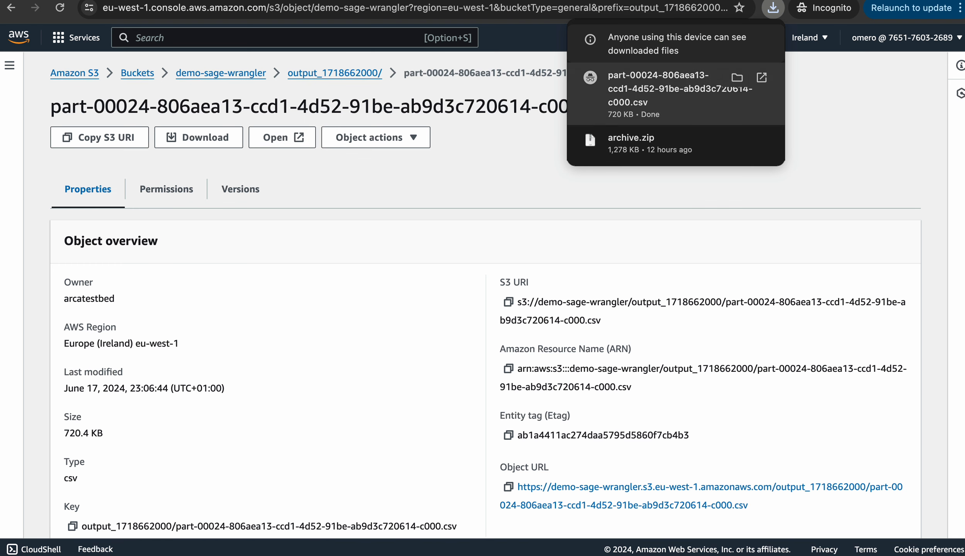
- Show the Downloads folder in Finder with a wider file column and check the details of the part-00024-806aea13 CSV
{"action": "mouse_move", "coordinate": [198, 543]}
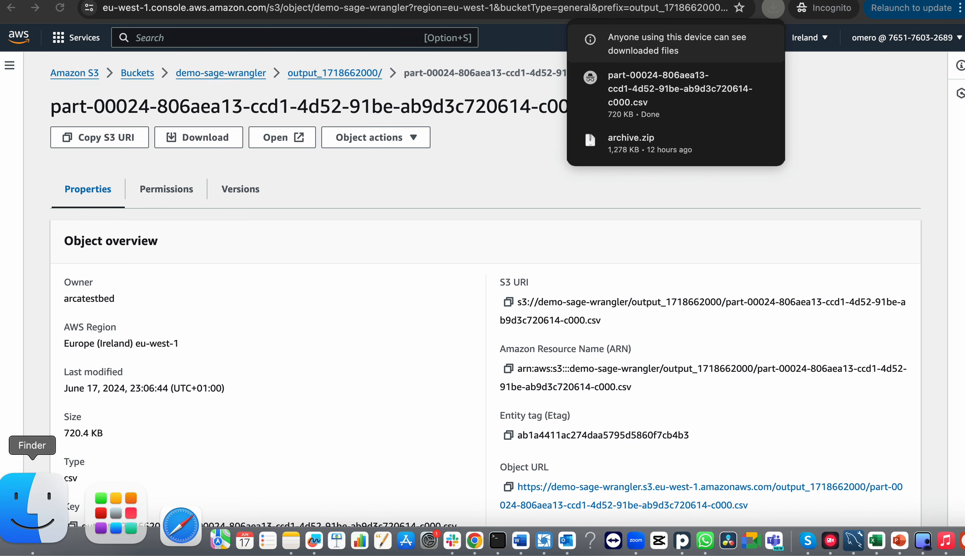
{"action": "left_click", "coordinate": [39, 508]}
{"action": "left_click", "coordinate": [210, 228]}
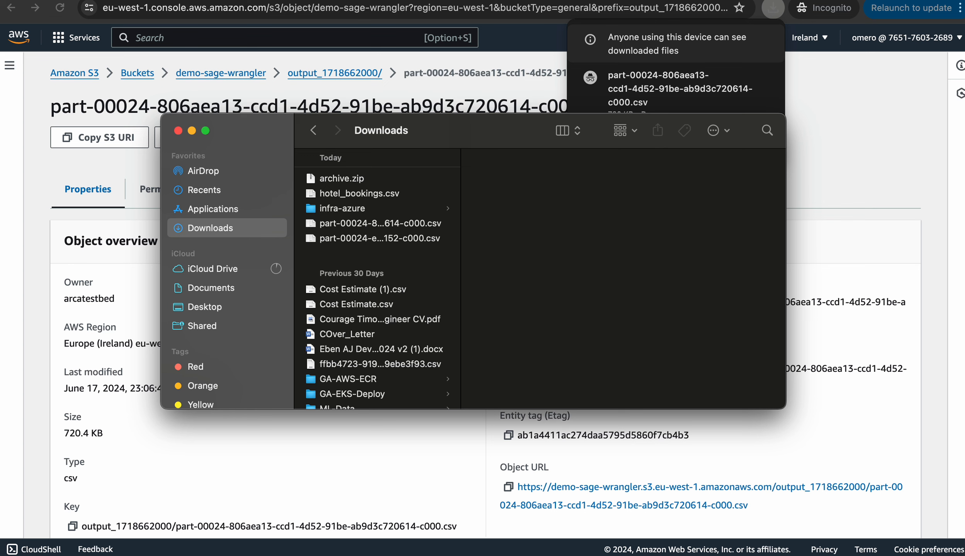
{"action": "left_click_drag", "start_coordinate": [461, 279], "coordinate": [513, 279]}
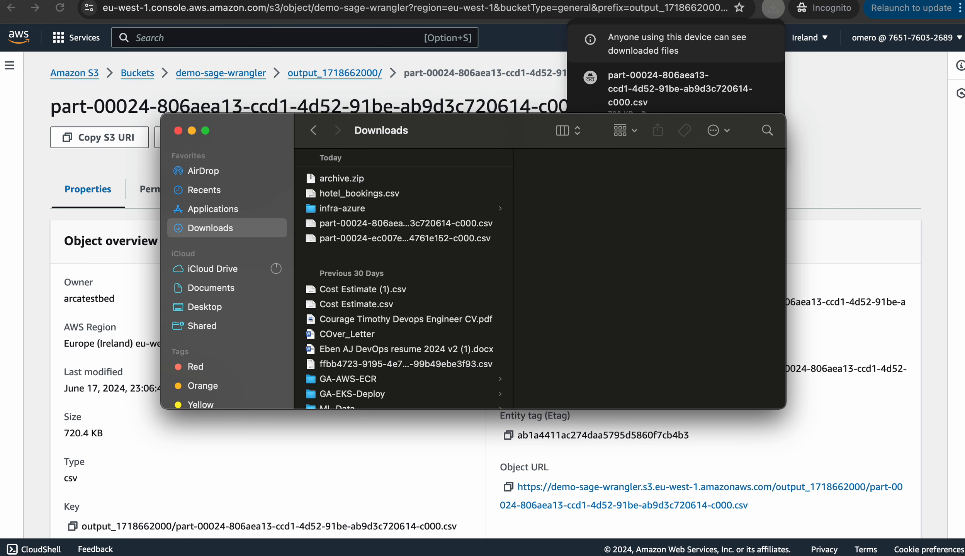
{"action": "left_click_drag", "start_coordinate": [513, 278], "coordinate": [538, 279]}
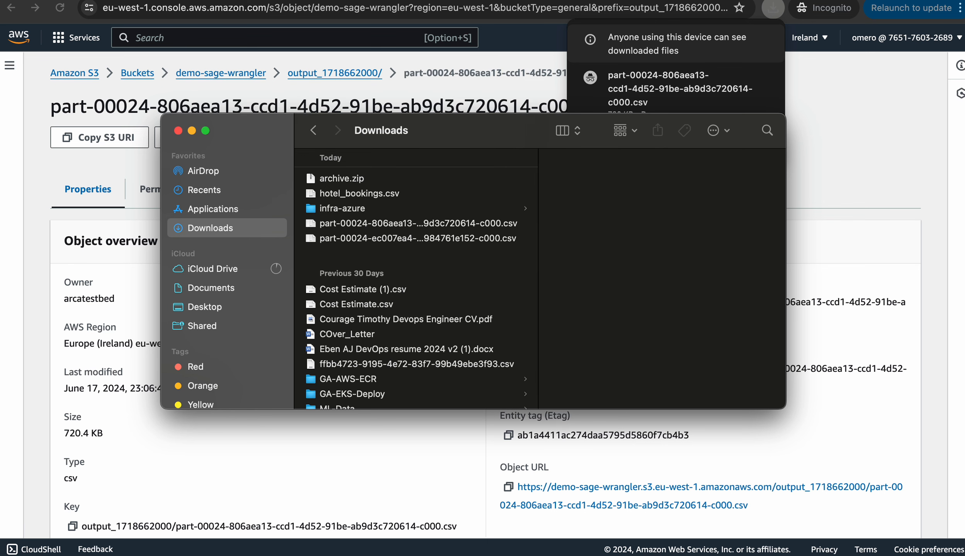
{"action": "left_click", "coordinate": [418, 224]}
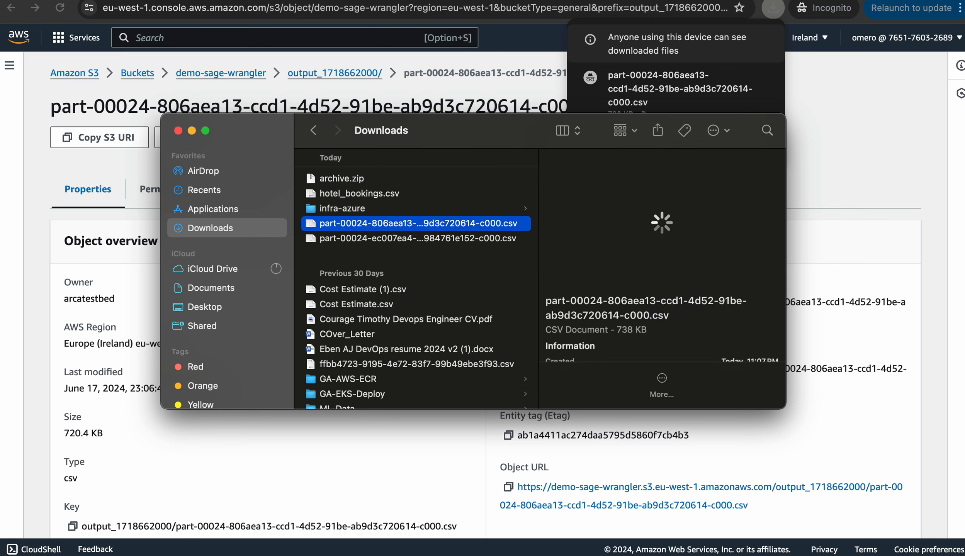
{"action": "scroll", "coordinate": [662, 255], "scroll_direction": "down", "scroll_amount": 2}
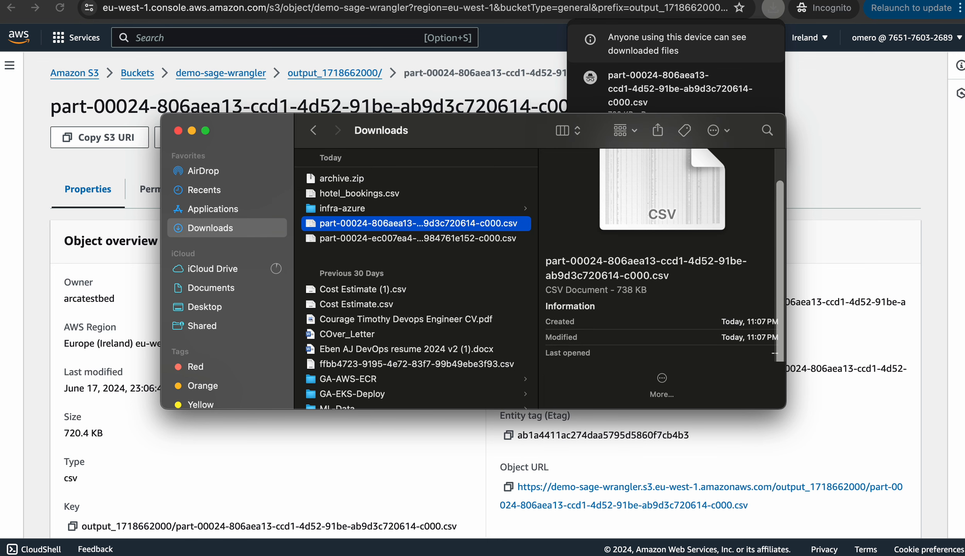
- Check the details of the other part-00024-ec007ea4 CSV in Downloads and move that file to the Trash
{"action": "left_click", "coordinate": [417, 239]}
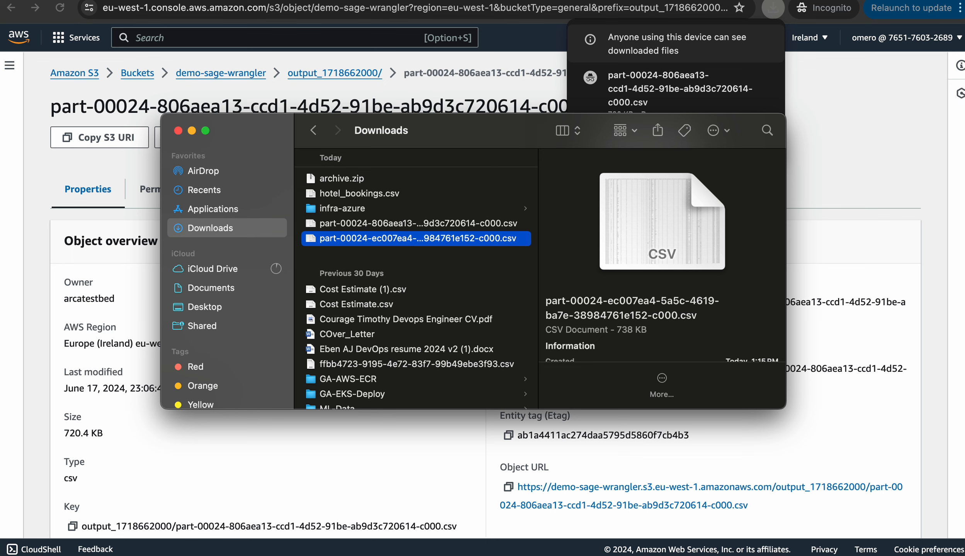
{"action": "scroll", "coordinate": [662, 255], "scroll_direction": "down", "scroll_amount": 2}
{"action": "scroll", "coordinate": [661, 255], "scroll_direction": "up", "scroll_amount": 2}
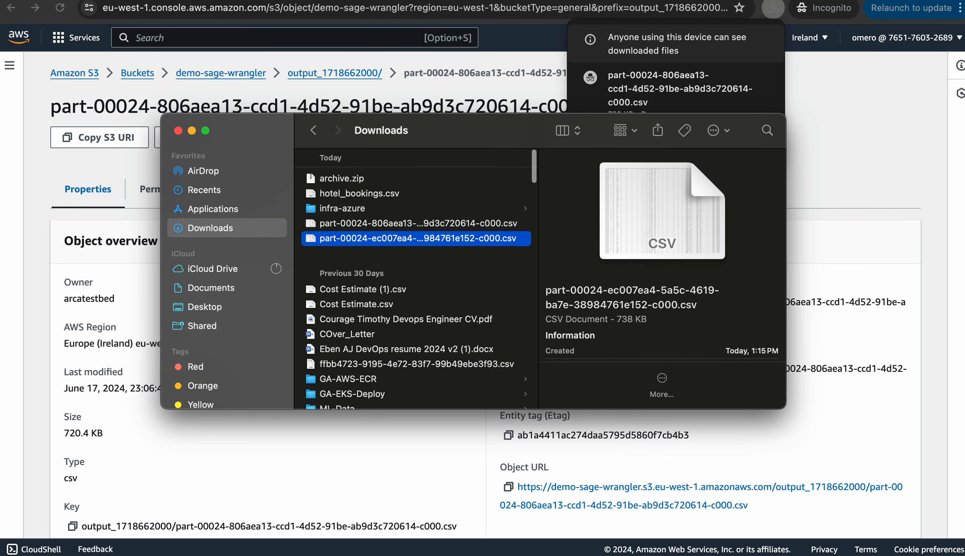
{"action": "right_click", "coordinate": [435, 238]}
{"action": "left_click", "coordinate": [472, 286]}
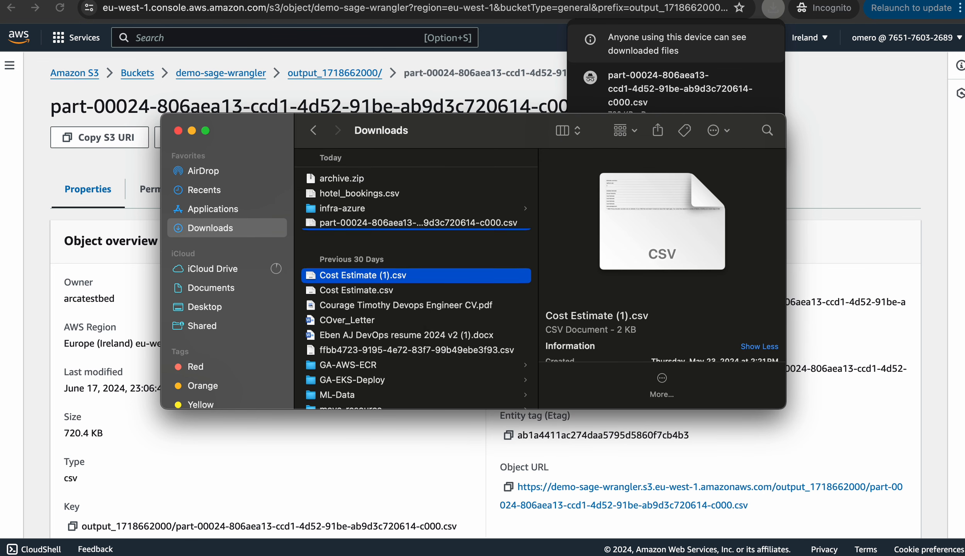
- Open the part-00024-806aea13 CSV in Microsoft Excel (16.86) and select the is_canceled values in B2:B22
{"action": "left_click", "coordinate": [418, 223]}
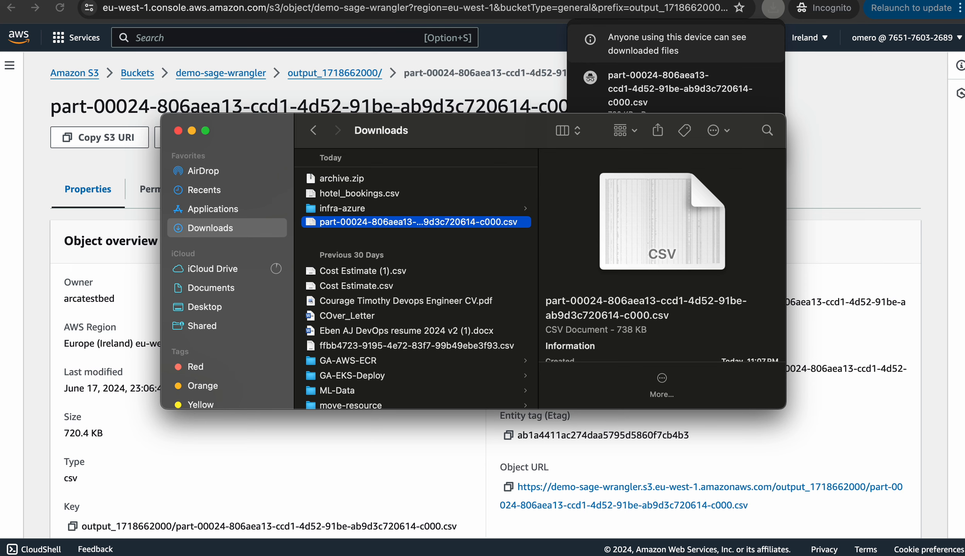
{"action": "right_click", "coordinate": [418, 222]}
{"action": "mouse_move", "coordinate": [579, 246]}
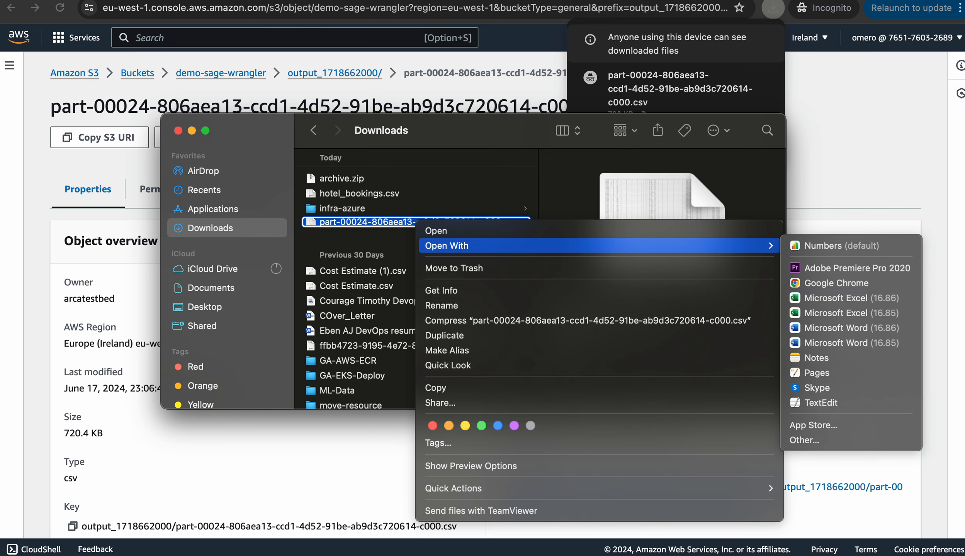
{"action": "left_click", "coordinate": [851, 297]}
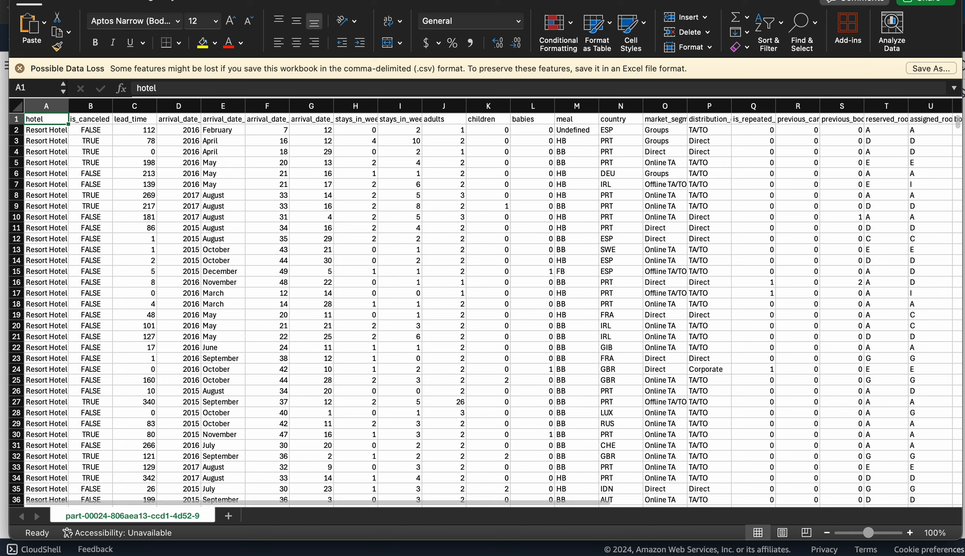
{"action": "left_click_drag", "start_coordinate": [90, 130], "coordinate": [91, 348]}
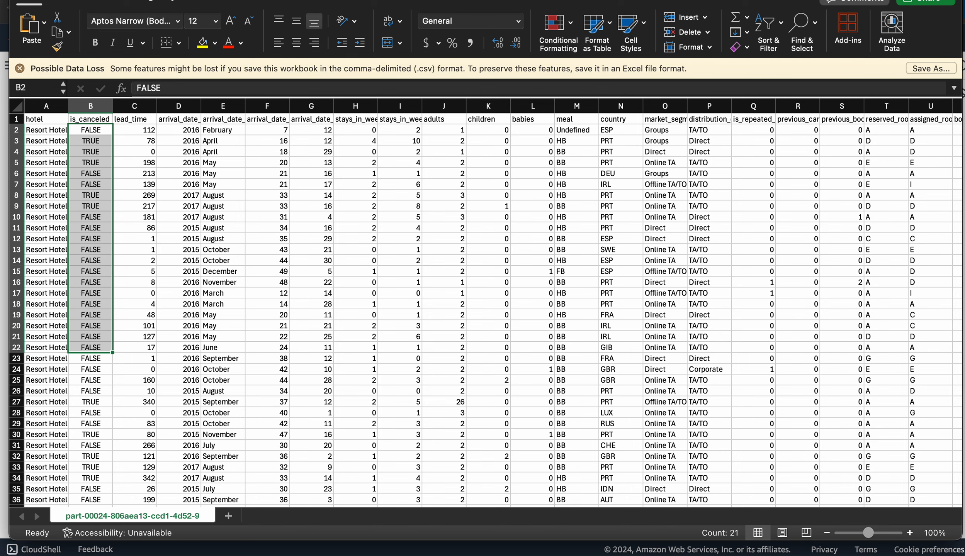
- Switch from Excel to demo-DF.flow in the browser and delete the Duplicate rows export node NewDRow
{"action": "left_click", "coordinate": [91, 380]}
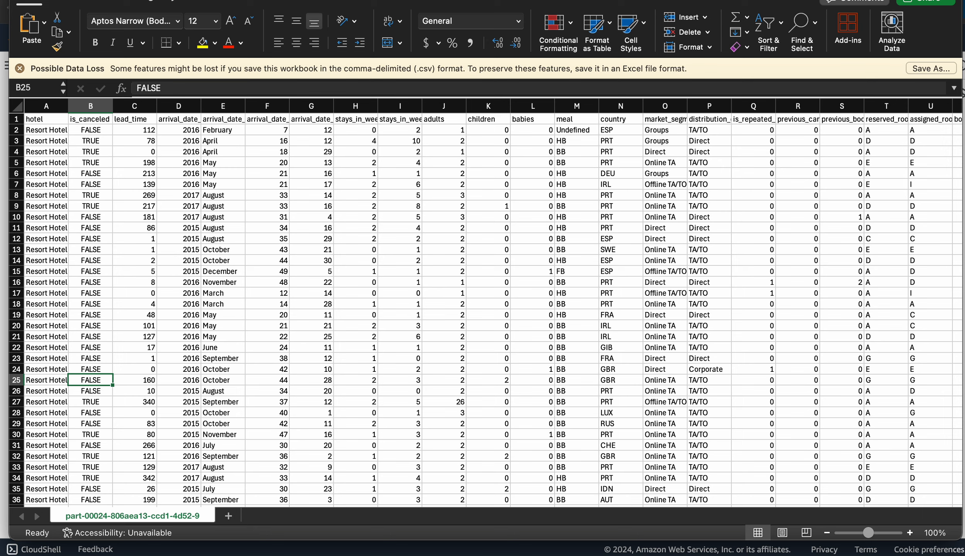
{"action": "key", "text": "super+Tab"}
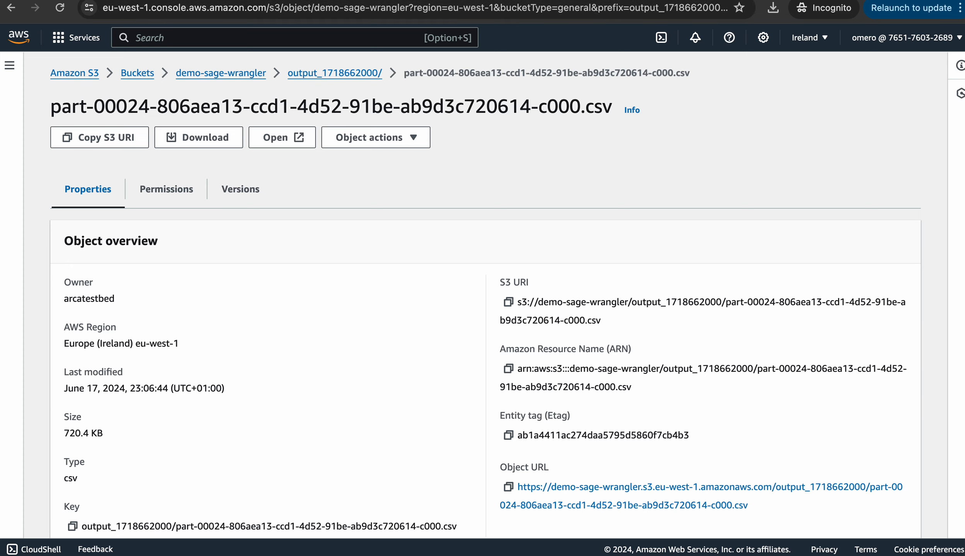
{"action": "key", "text": "ctrl+Tab"}
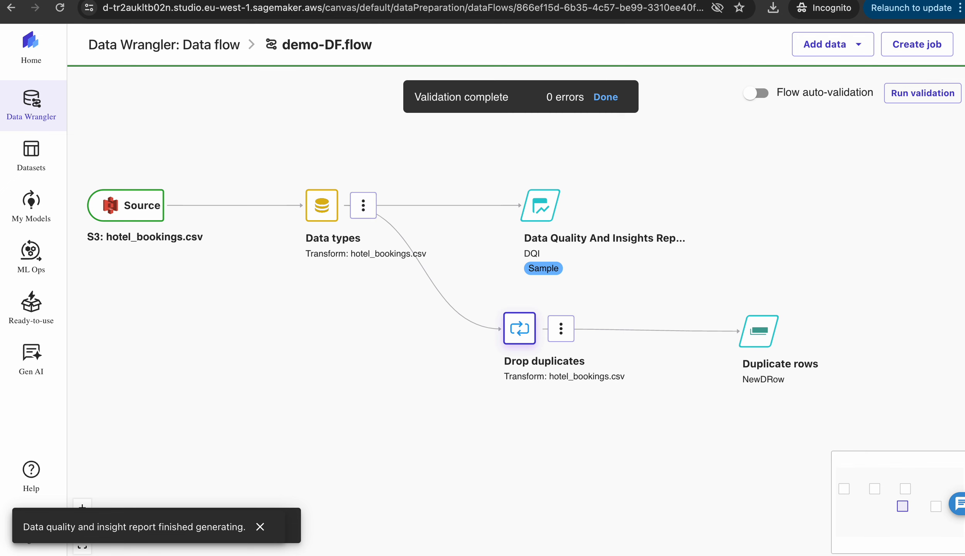
{"action": "left_click", "coordinate": [800, 331]}
{"action": "left_click", "coordinate": [819, 365]}
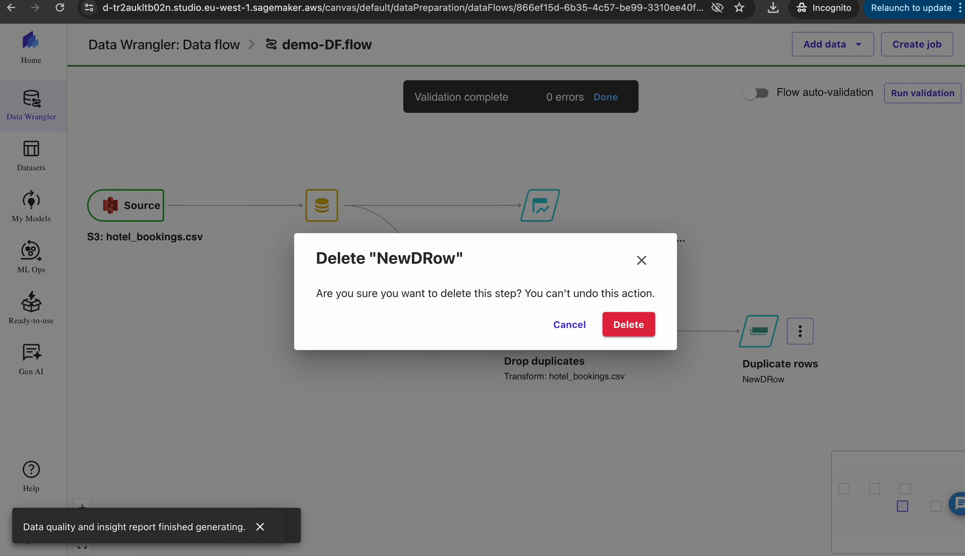
{"action": "left_click", "coordinate": [628, 324]}
- Delete the Drop duplicates transform and the DQI Data Quality And Insights Report node from the flow
{"action": "left_click", "coordinate": [560, 329]}
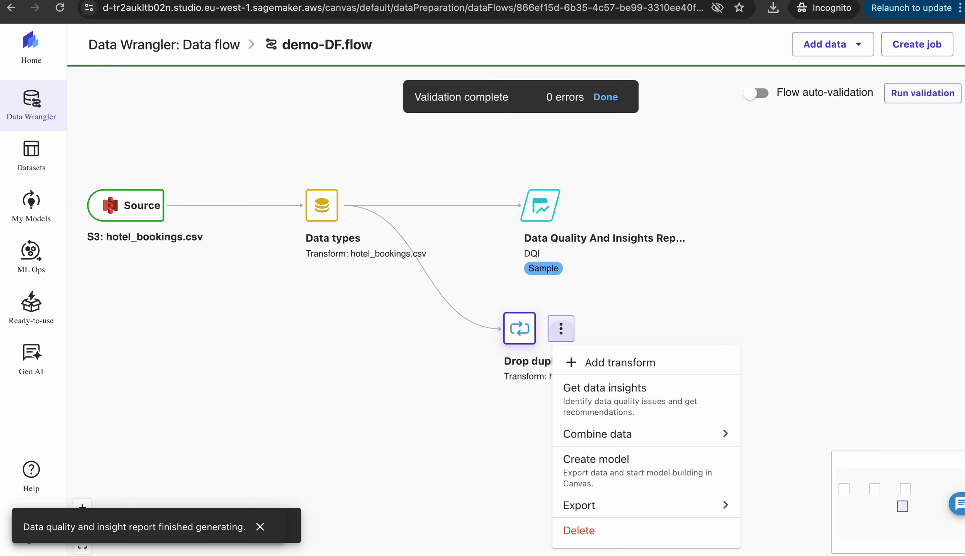
{"action": "left_click", "coordinate": [581, 533]}
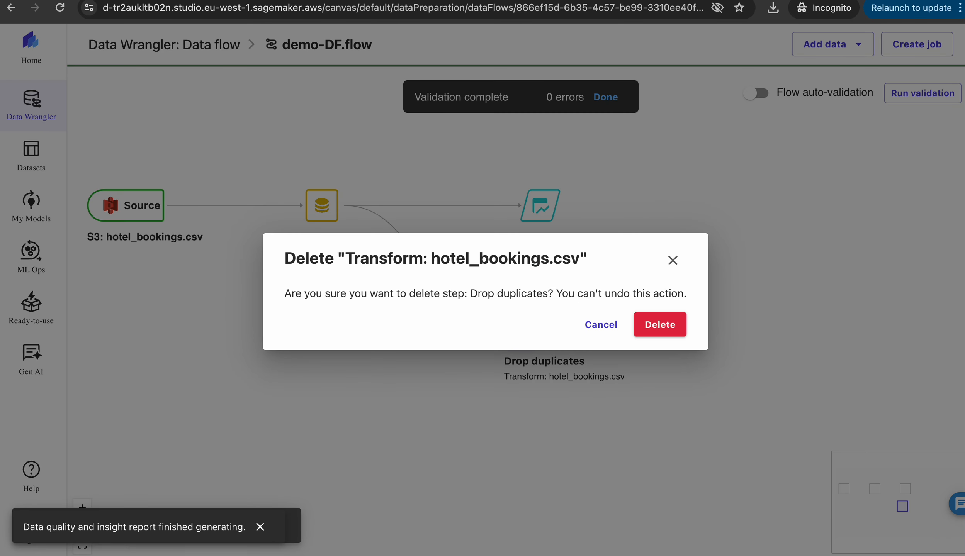
{"action": "left_click", "coordinate": [659, 326]}
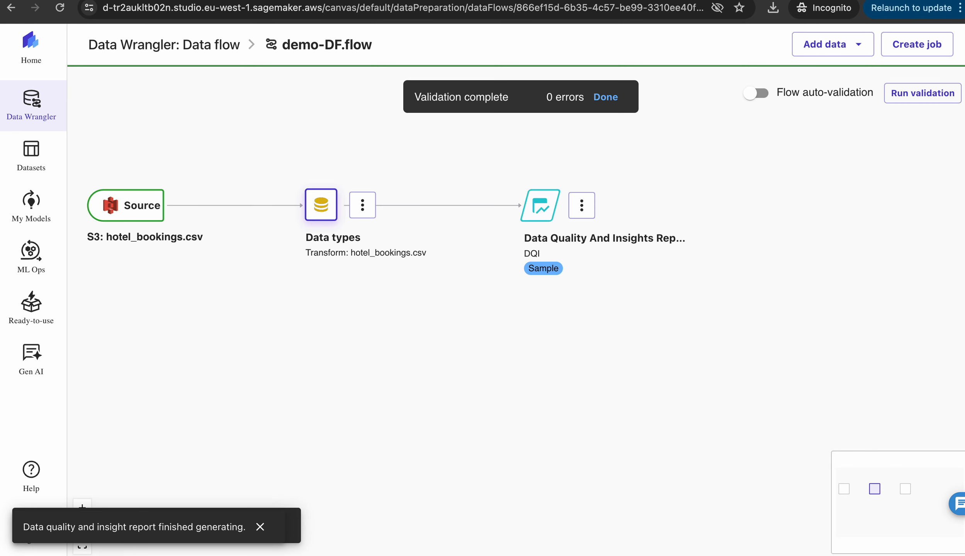
{"action": "left_click", "coordinate": [581, 205]}
{"action": "left_click", "coordinate": [598, 240]}
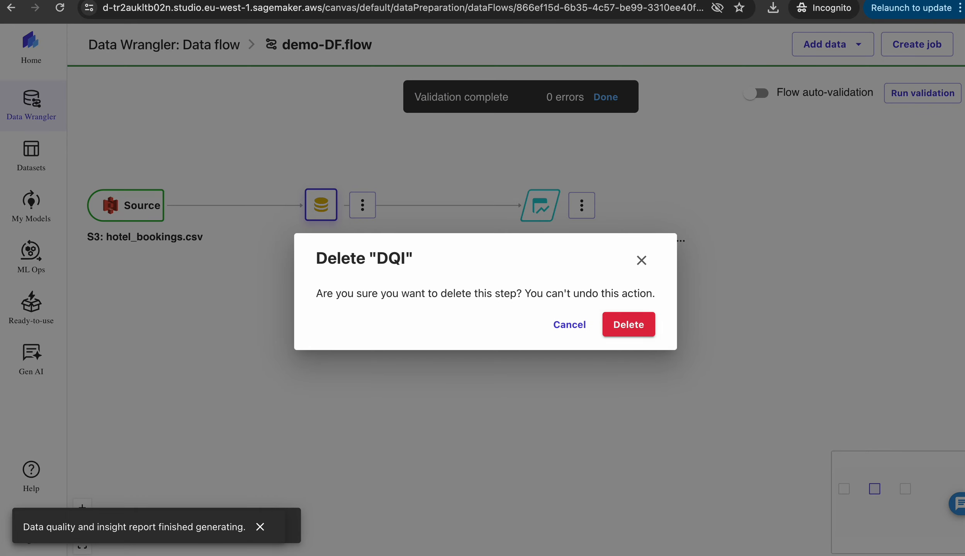
{"action": "left_click", "coordinate": [619, 327]}
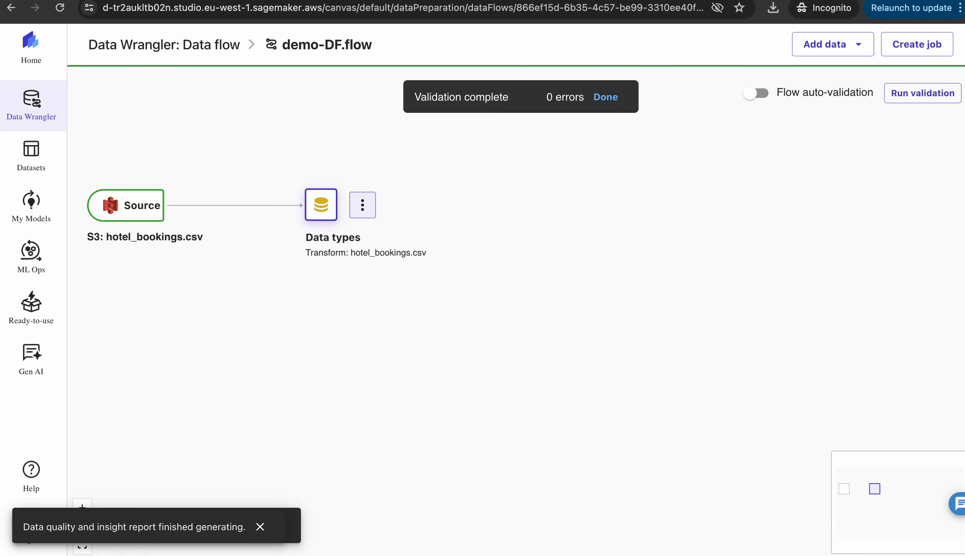
- Delete the S3: hotel_bookings.csv source node from the flow and confirm the deletion
{"action": "left_click", "coordinate": [361, 205]}
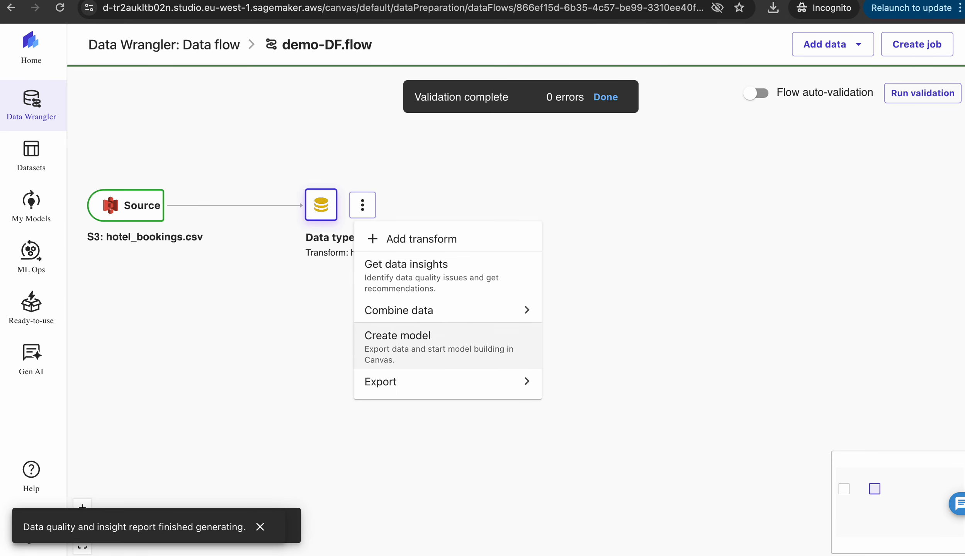
{"action": "mouse_move", "coordinate": [444, 310]}
{"action": "key", "text": "Escape"}
{"action": "mouse_move", "coordinate": [131, 205]}
{"action": "left_click", "coordinate": [188, 205]}
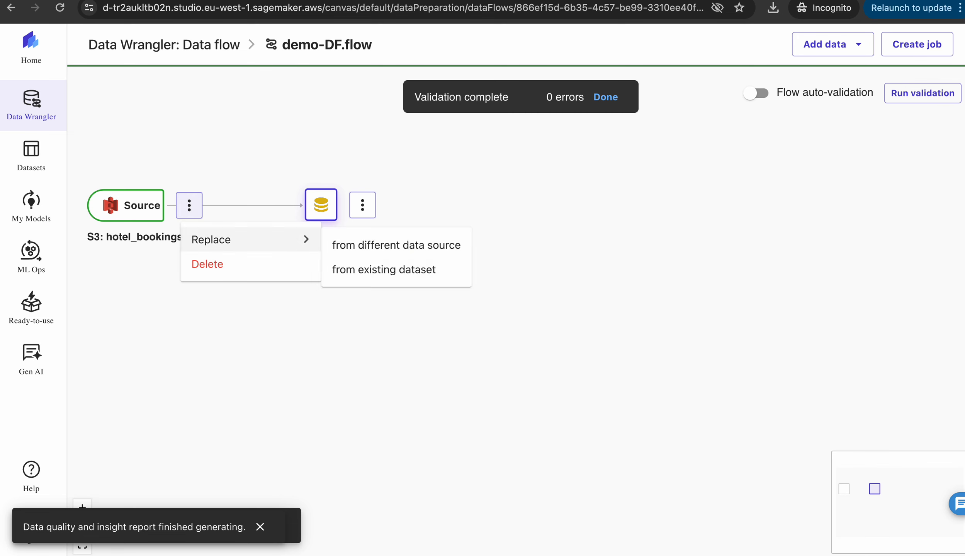
{"action": "left_click", "coordinate": [208, 263]}
{"action": "left_click", "coordinate": [663, 332]}
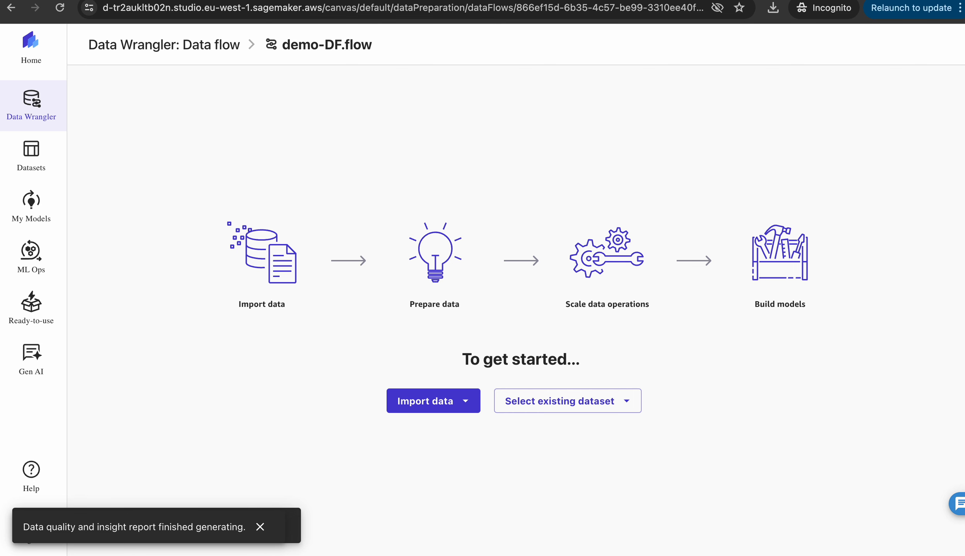
{"action": "key", "text": "ctrl+shift+Tab"}
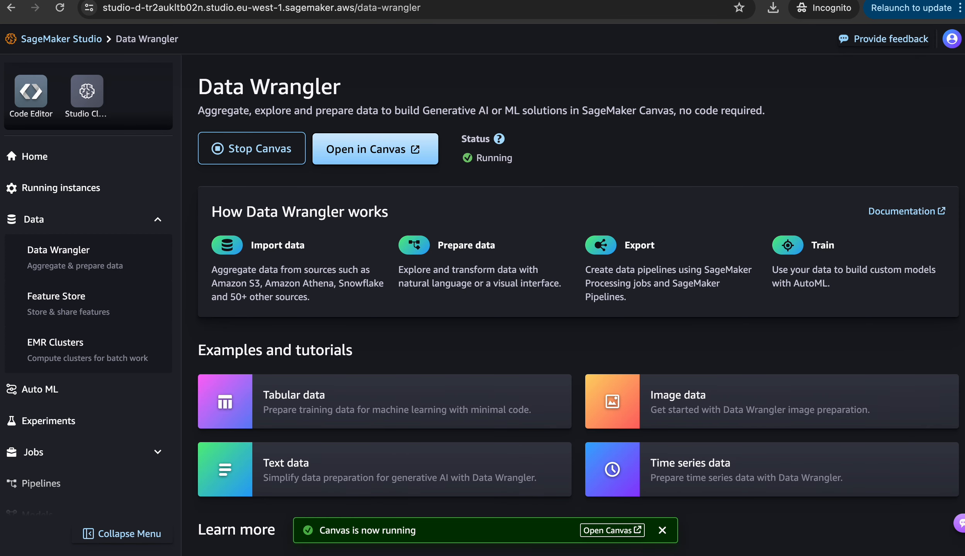
{"action": "left_click", "coordinate": [251, 148]}
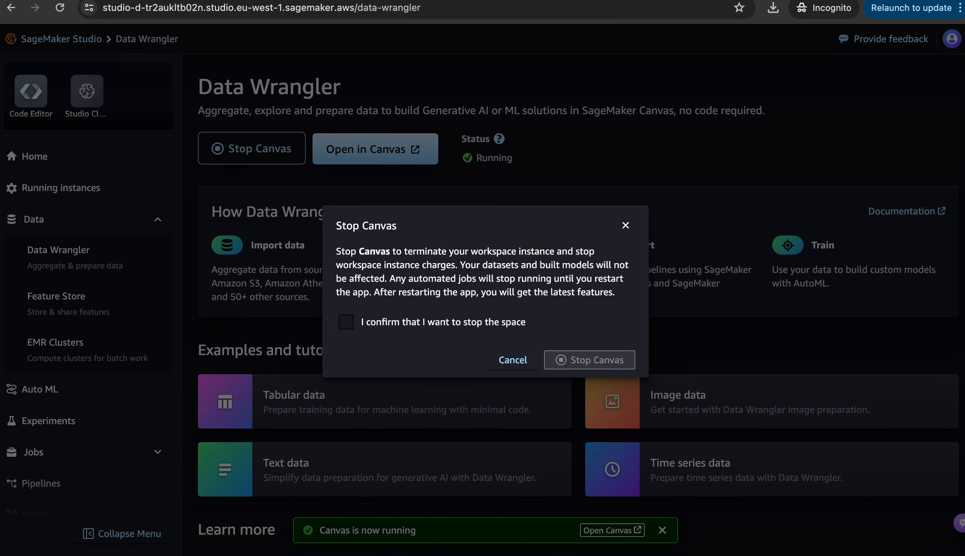
{"action": "key", "text": "Escape"}
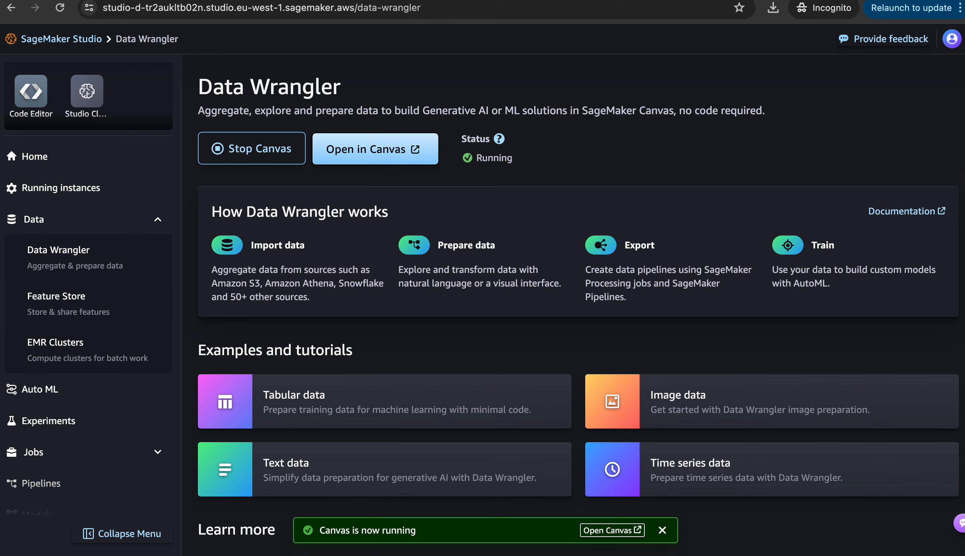
- Return to demo-DF.flow and log out of Canvas, confirming the logout
{"action": "left_click", "coordinate": [580, 0]}
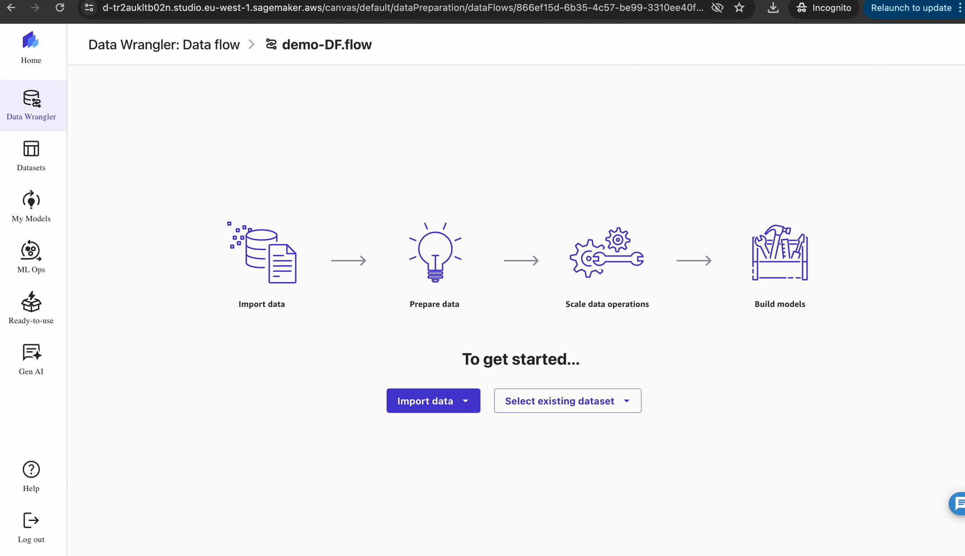
{"action": "left_click", "coordinate": [31, 526]}
{"action": "left_click", "coordinate": [660, 367]}
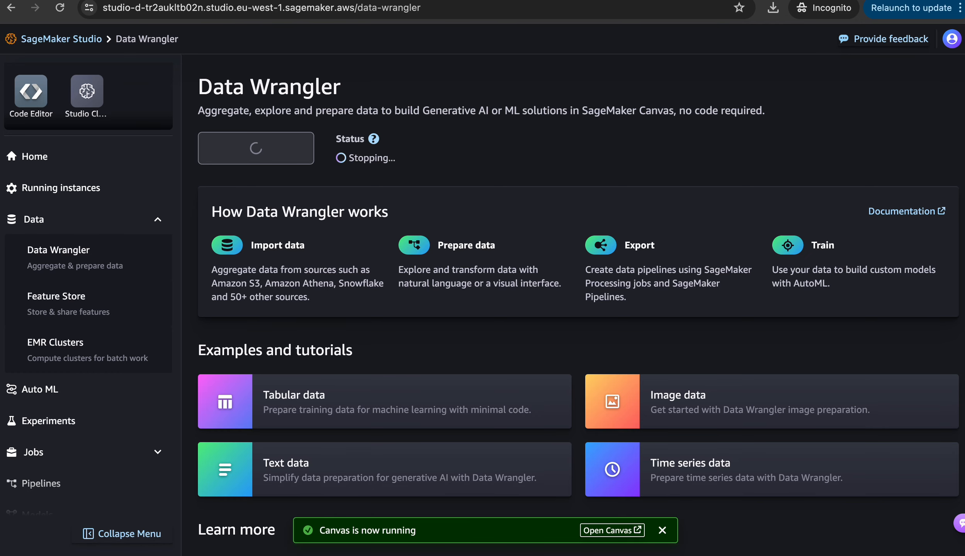
- Show the Lucidspark board and clear the S3 shape's selection to review the SageMaker architecture diagram
{"action": "key", "text": "ctrl+Up"}
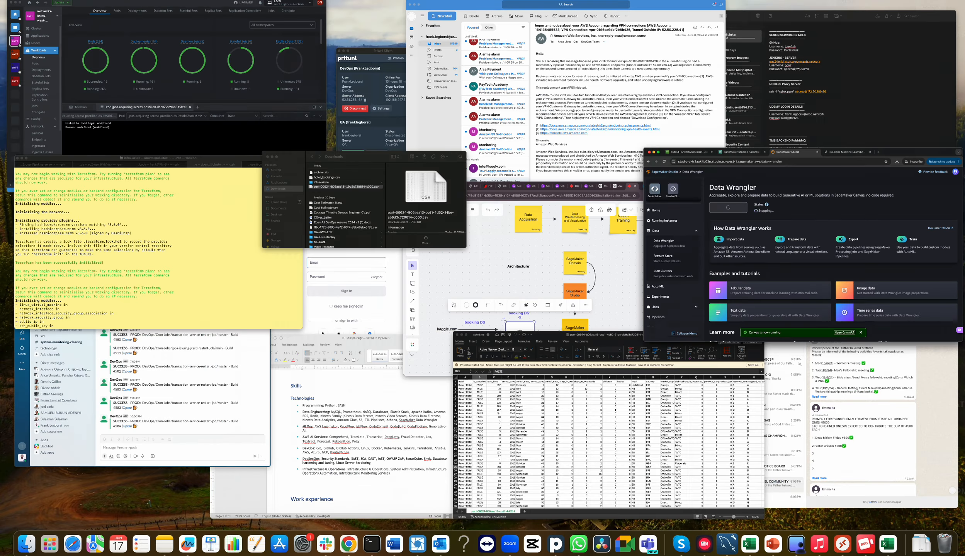
{"action": "left_click", "coordinate": [573, 281]}
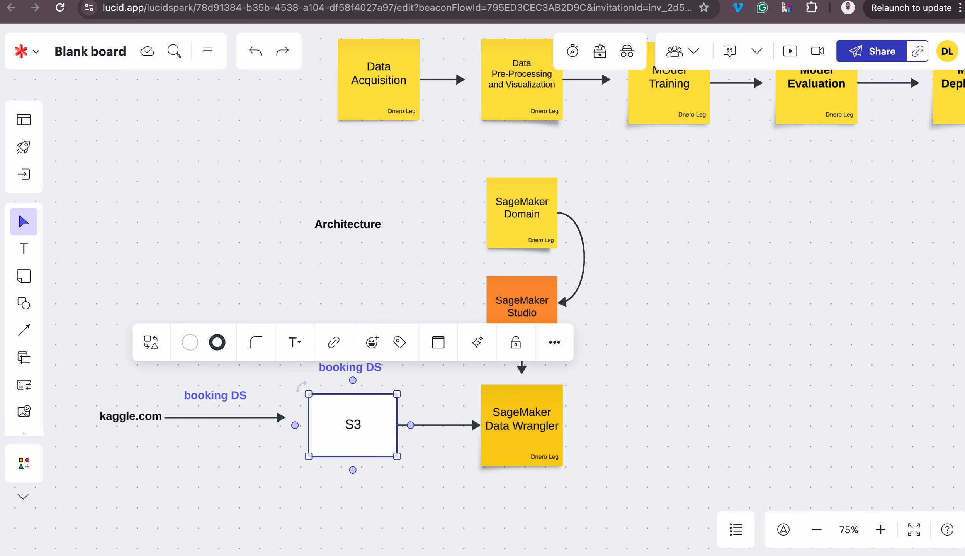
{"action": "left_click", "coordinate": [625, 340]}
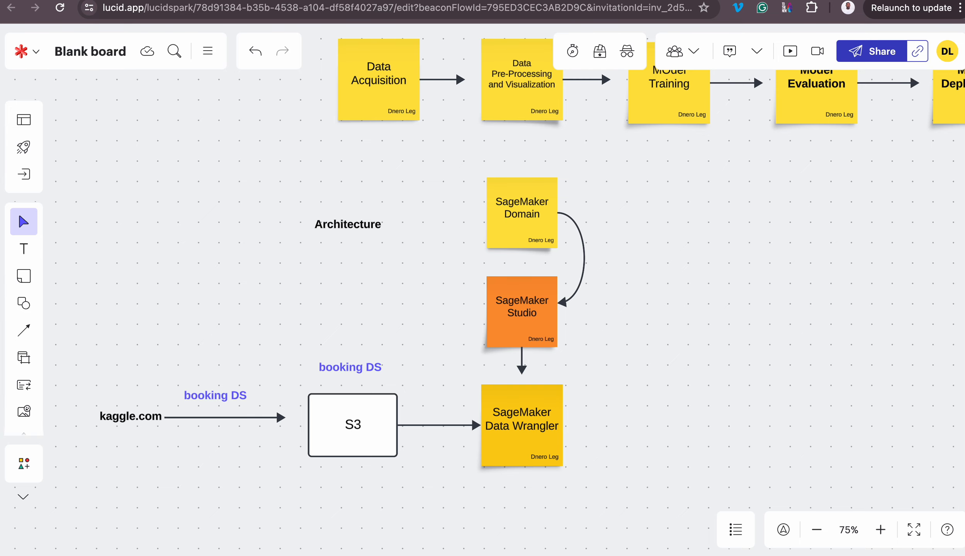
- Switch back to the SageMaker console and open the details of user profile default-20240617t223563 in domain QuickSetupDomain-20240617T223563
{"action": "key", "text": "ctrl+Up"}
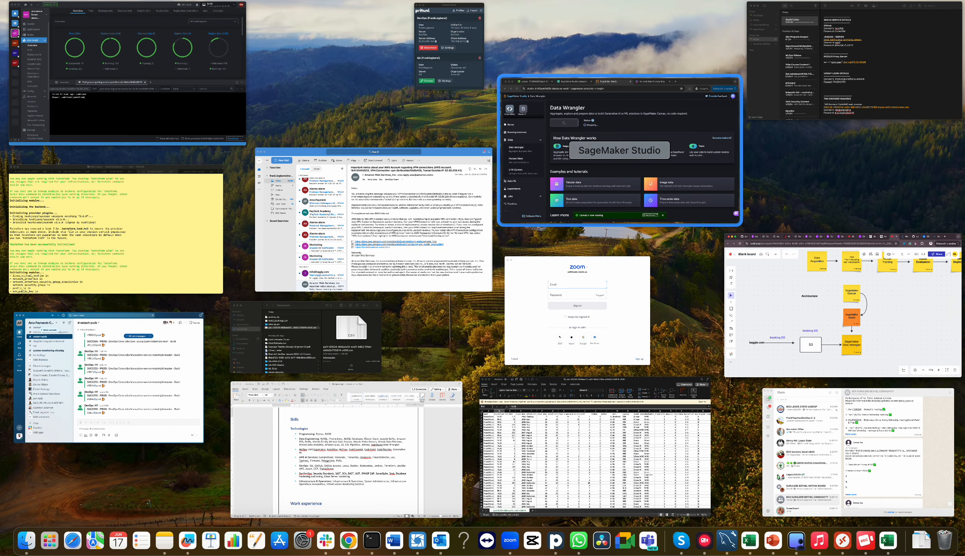
{"action": "left_click", "coordinate": [607, 151]}
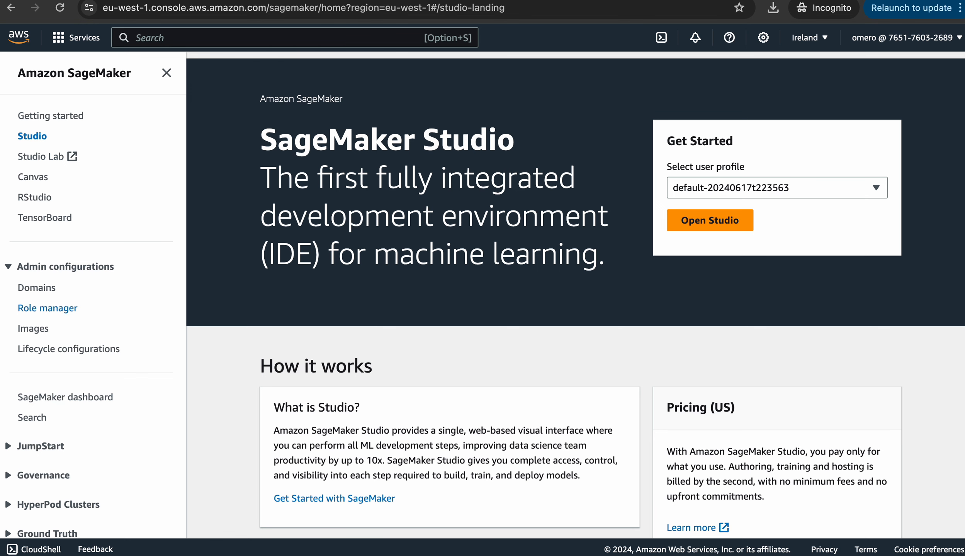
{"action": "left_click", "coordinate": [36, 287]}
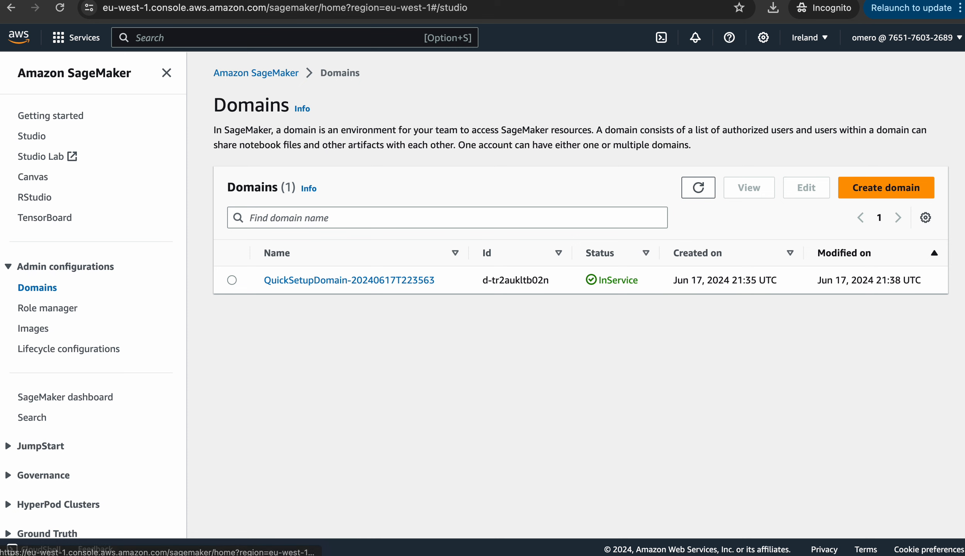
{"action": "left_click", "coordinate": [306, 281]}
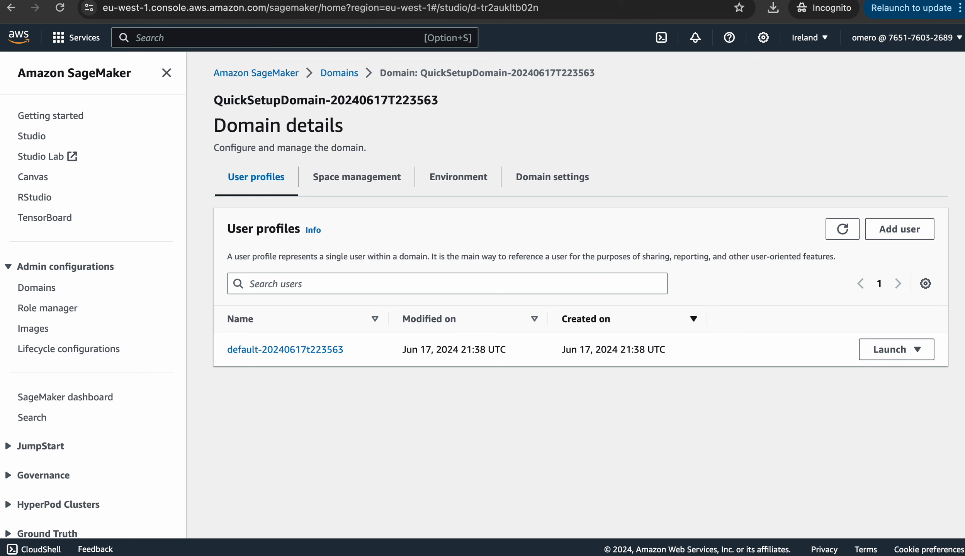
{"action": "left_click", "coordinate": [285, 349]}
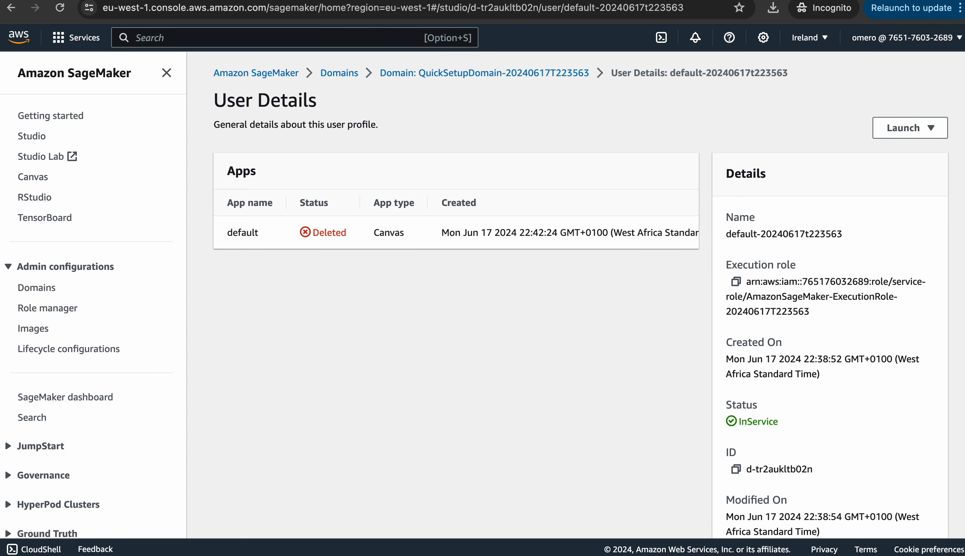
- Edit the default-20240617t223563 user profile and delete that user, confirming with the word delete
{"action": "scroll", "coordinate": [579, 293], "scroll_direction": "down", "scroll_amount": 4}
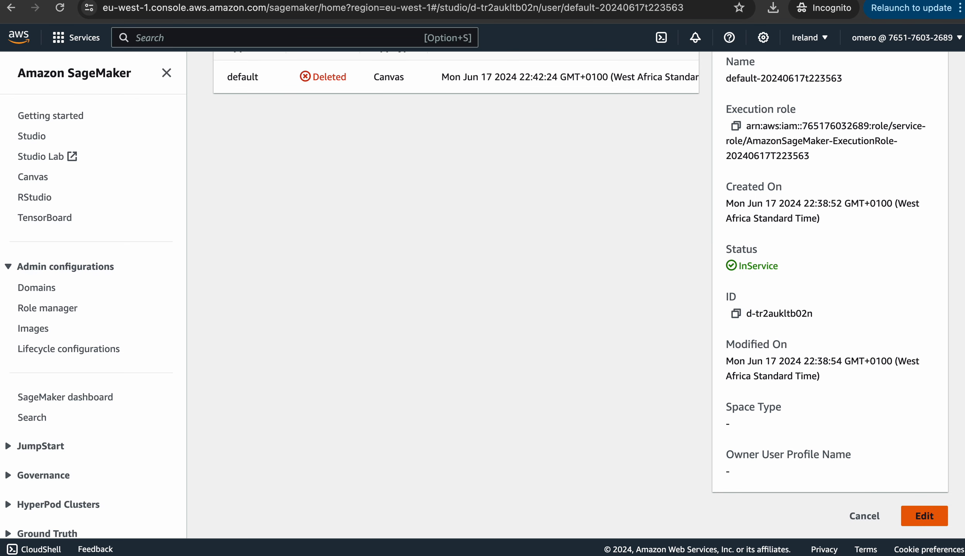
{"action": "left_click", "coordinate": [924, 519]}
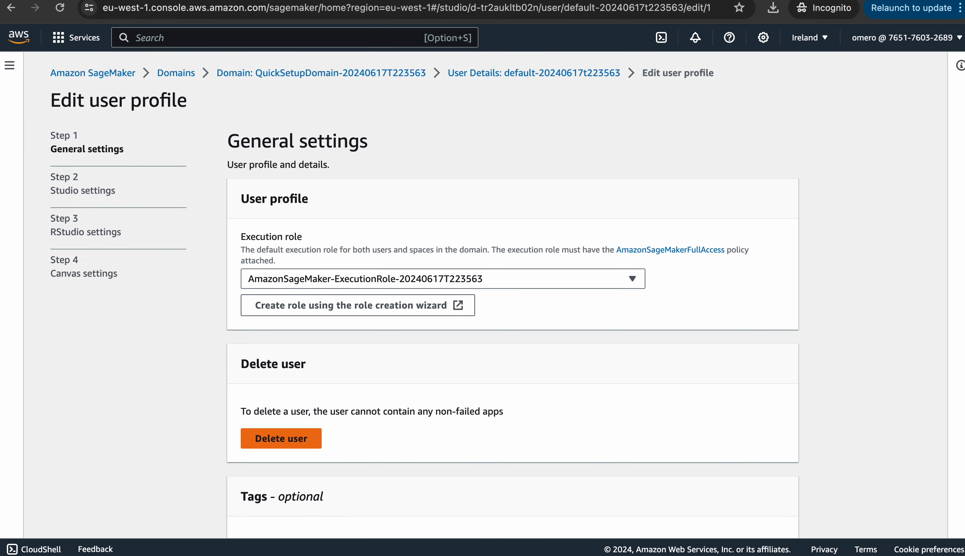
{"action": "scroll", "coordinate": [512, 309], "scroll_direction": "down", "scroll_amount": 3}
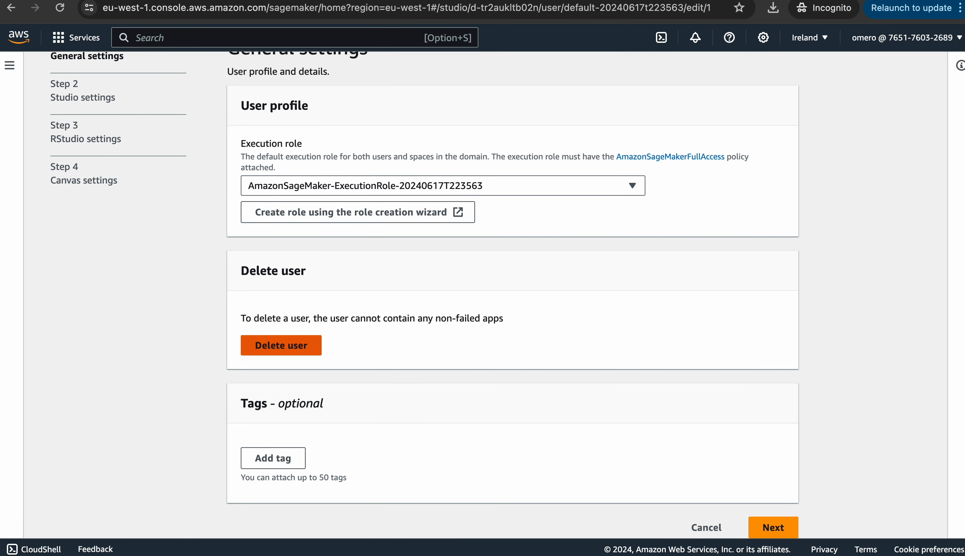
{"action": "left_click", "coordinate": [281, 345]}
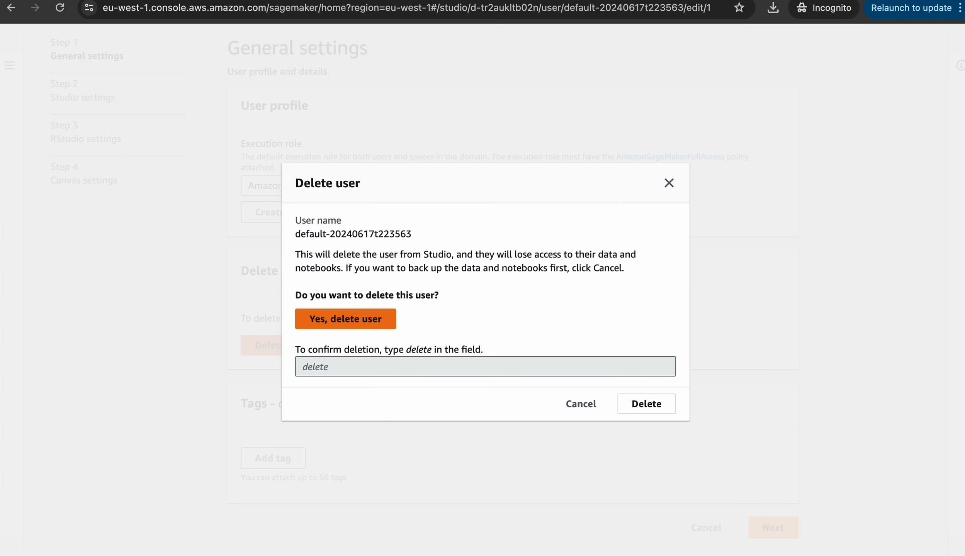
{"action": "double_click", "coordinate": [419, 349]}
{"action": "key", "text": "super+c"}
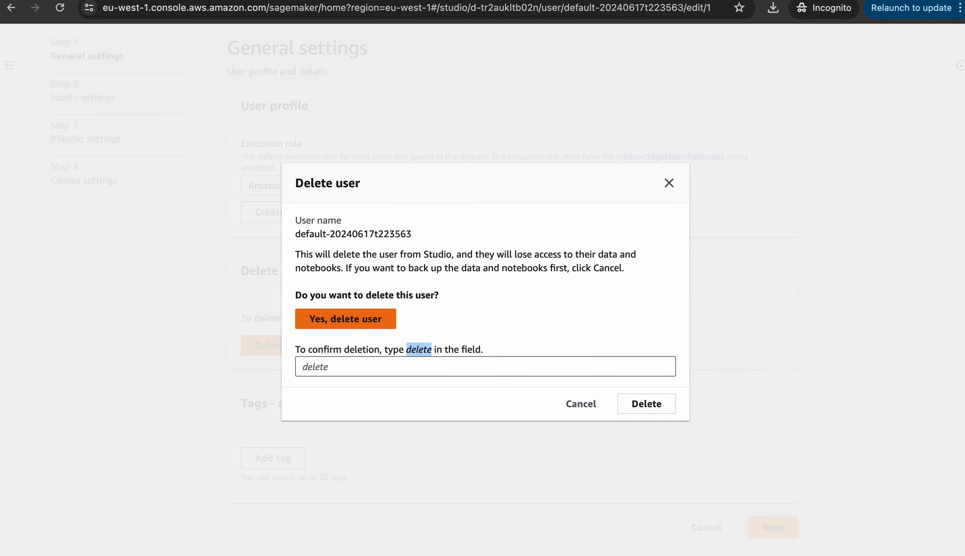
{"action": "left_click", "coordinate": [418, 367]}
{"action": "key", "text": "super+v"}
{"action": "left_click", "coordinate": [655, 407]}
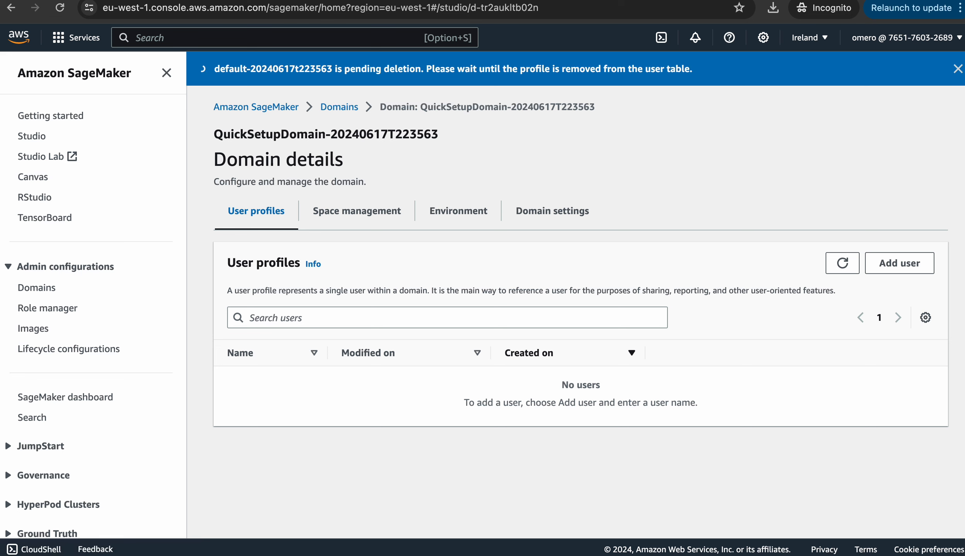
- Open the settings of domain QuickSetupDomain-20240617T223563 for editing and delete the domain, confirming with the word delete
{"action": "left_click", "coordinate": [37, 288]}
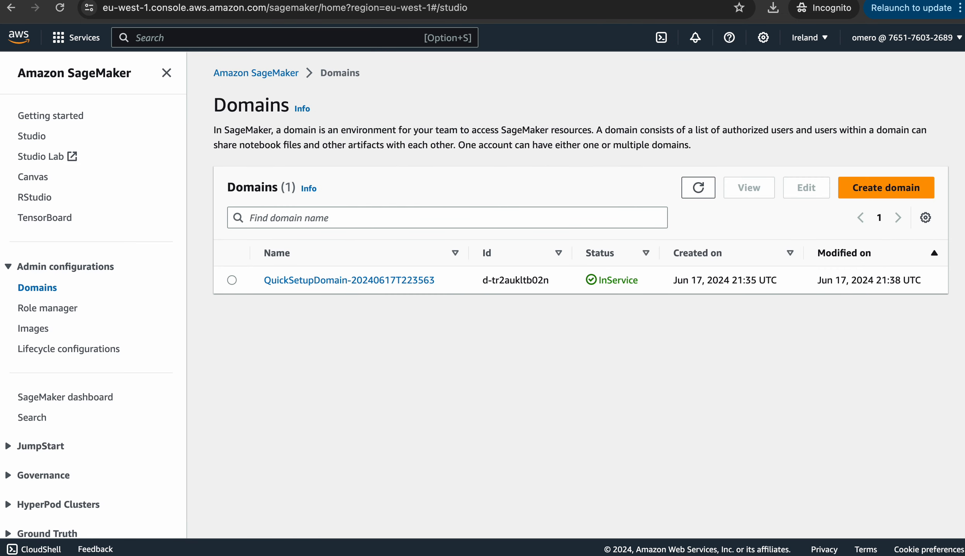
{"action": "left_click", "coordinate": [231, 280]}
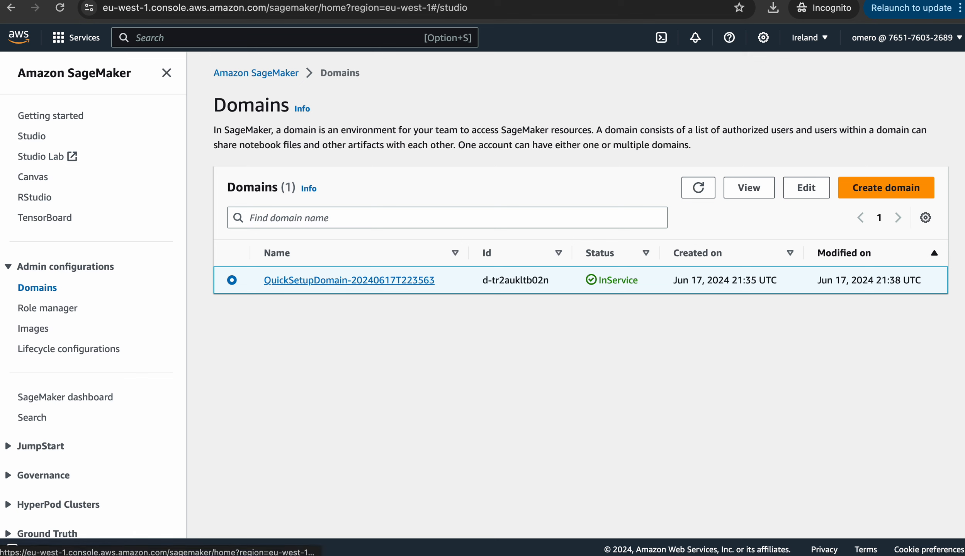
{"action": "left_click", "coordinate": [803, 189]}
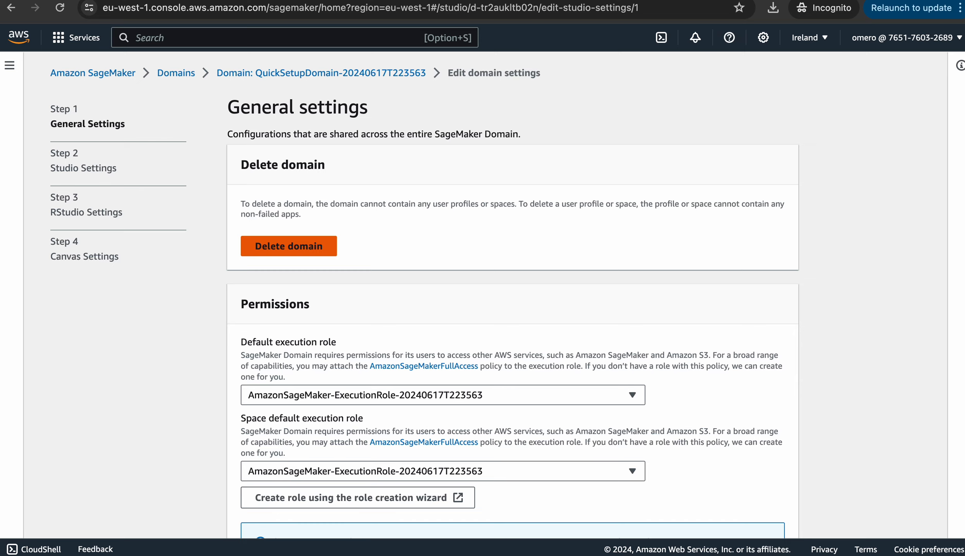
{"action": "left_click", "coordinate": [288, 246]}
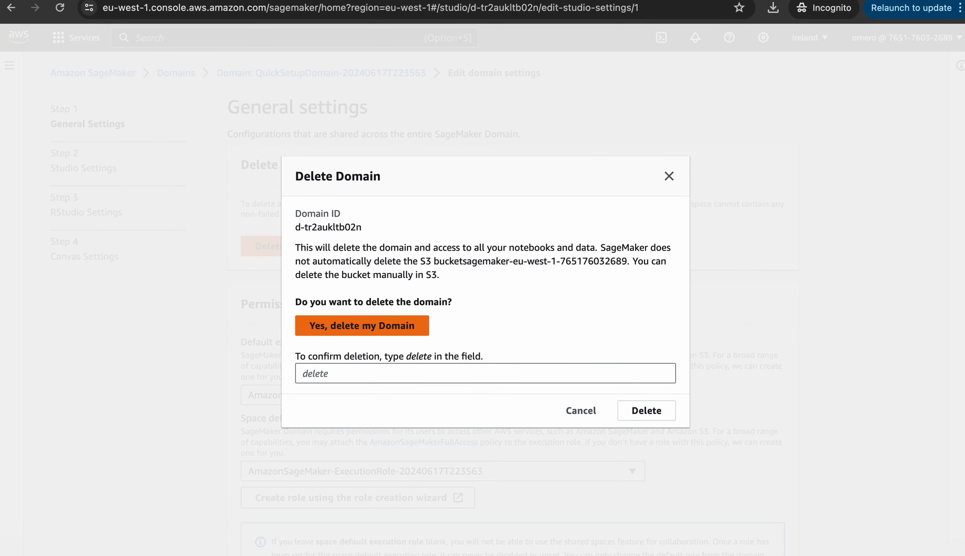
{"action": "left_click", "coordinate": [485, 373]}
{"action": "type", "text": "delete"}
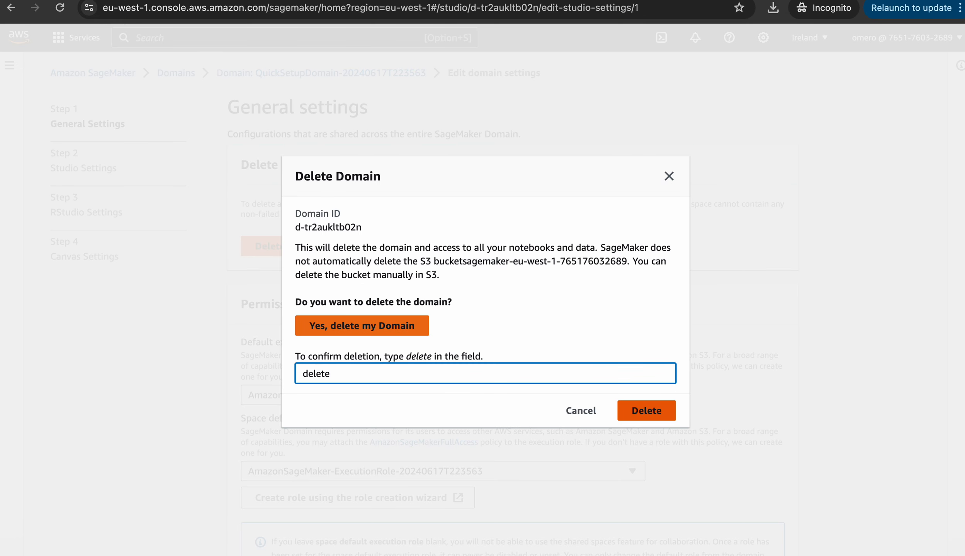
{"action": "key", "text": "Return"}
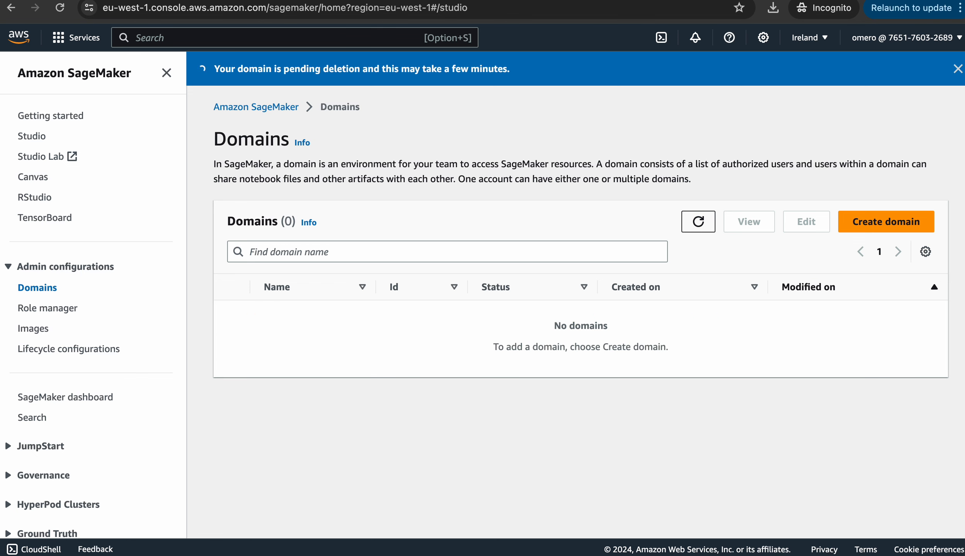
- Switch to the Lucidspark board and review the machine learning lifecycle and the AWS SageMaker Data Wrangler overview above the architecture diagram
{"action": "key", "text": "ctrl+Up"}
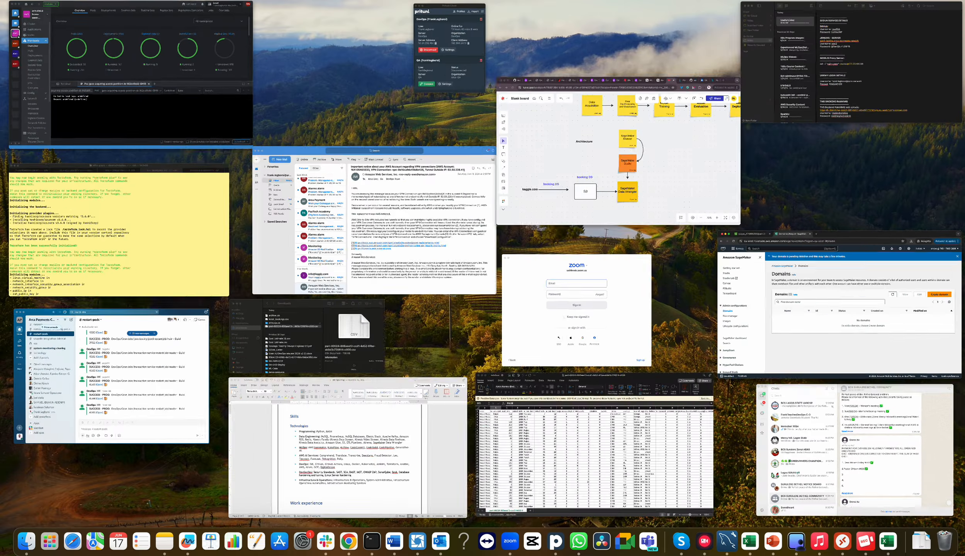
{"action": "left_click", "coordinate": [620, 155]}
{"action": "scroll", "coordinate": [520, 217], "scroll_direction": "up", "scroll_amount": 3}
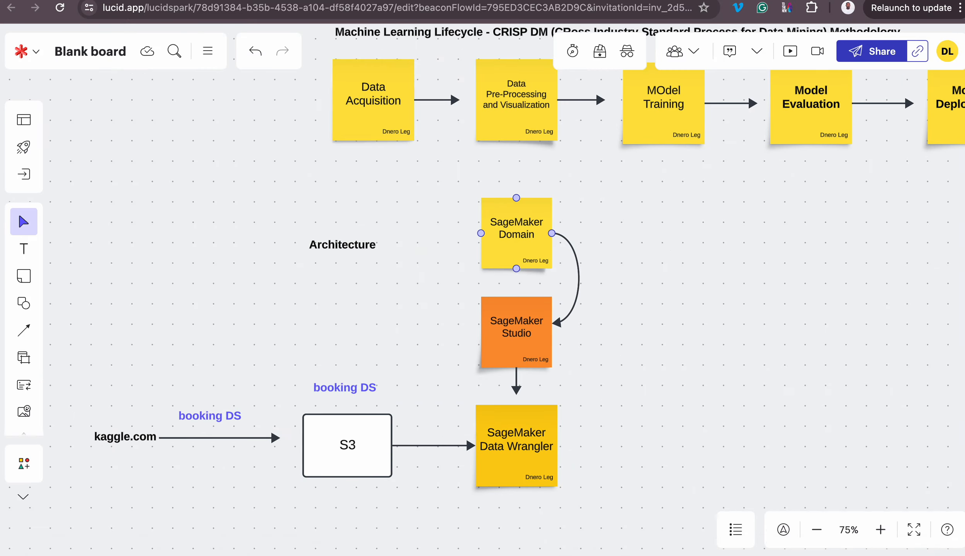
{"action": "scroll", "coordinate": [519, 216], "scroll_direction": "up", "scroll_amount": 10}
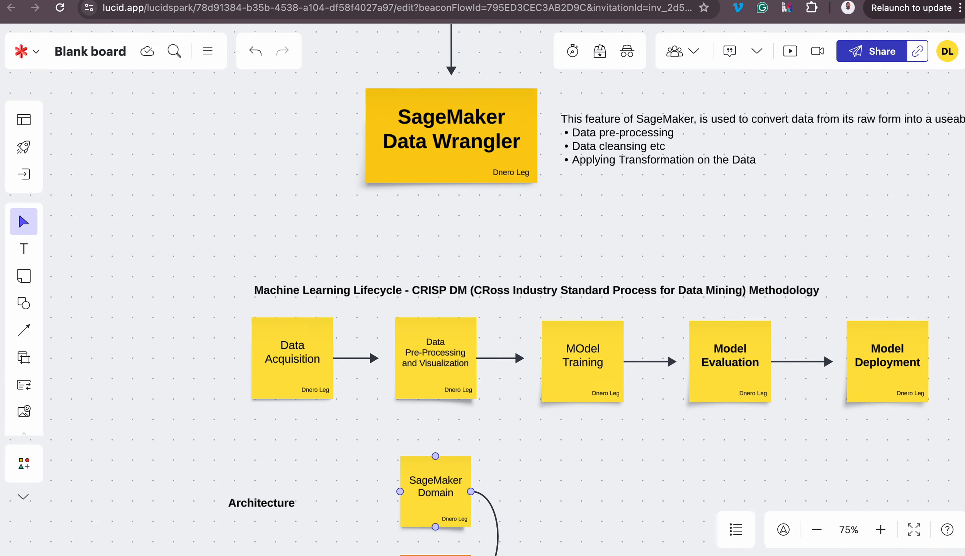
{"action": "scroll", "coordinate": [483, 278], "scroll_direction": "up", "scroll_amount": 2}
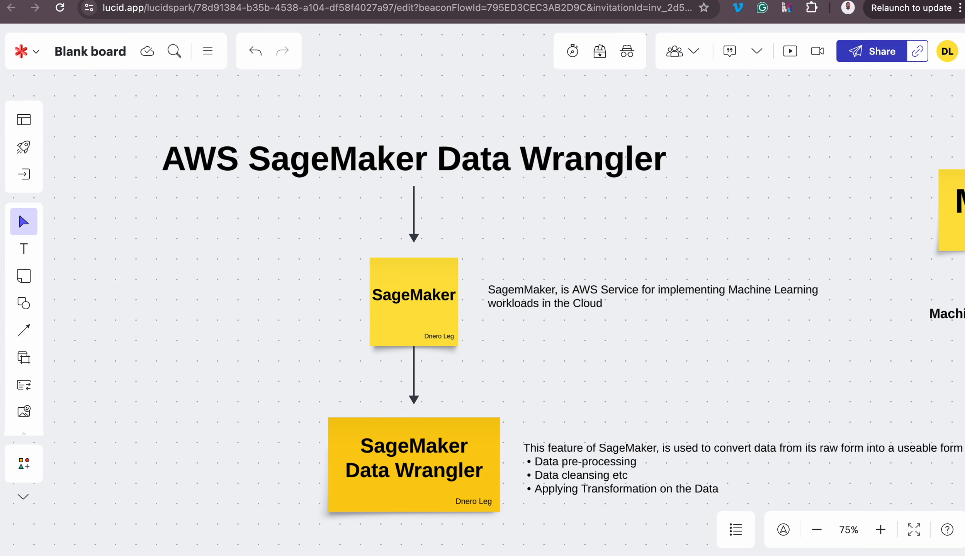
{"action": "scroll", "coordinate": [483, 278], "scroll_direction": "up", "scroll_amount": 1}
{"action": "scroll", "coordinate": [482, 278], "scroll_direction": "down", "scroll_amount": 1}
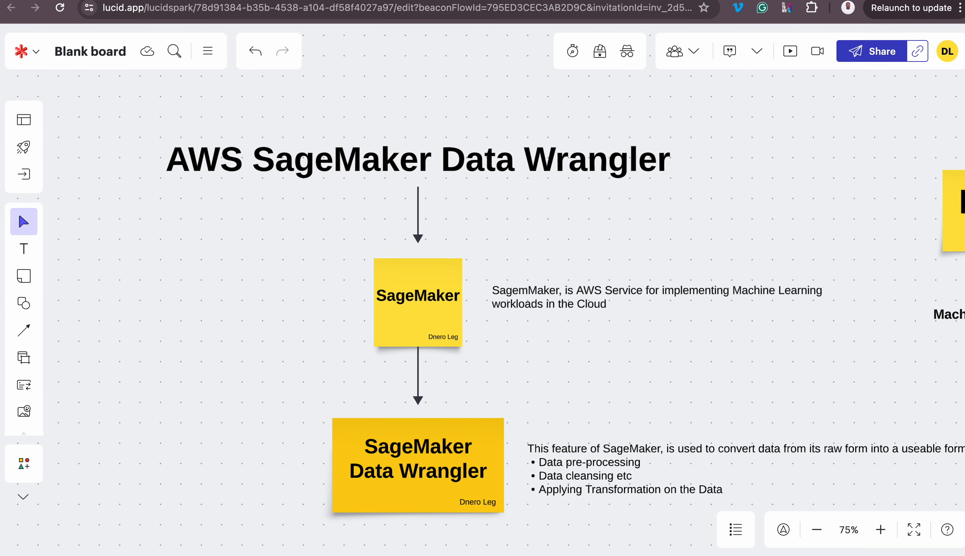